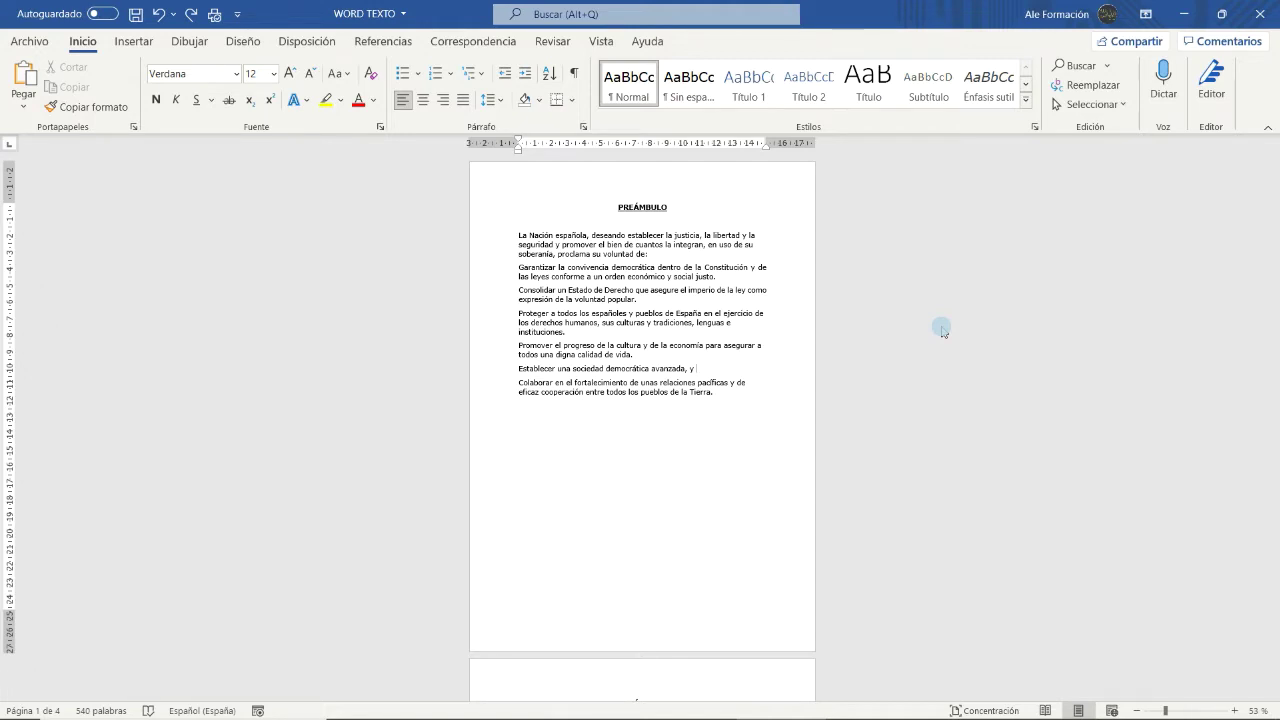
- Switch the ribbon to the Insertar tab for the PREÁMBULO document
{"action": "left_click", "coordinate": [143, 46]}
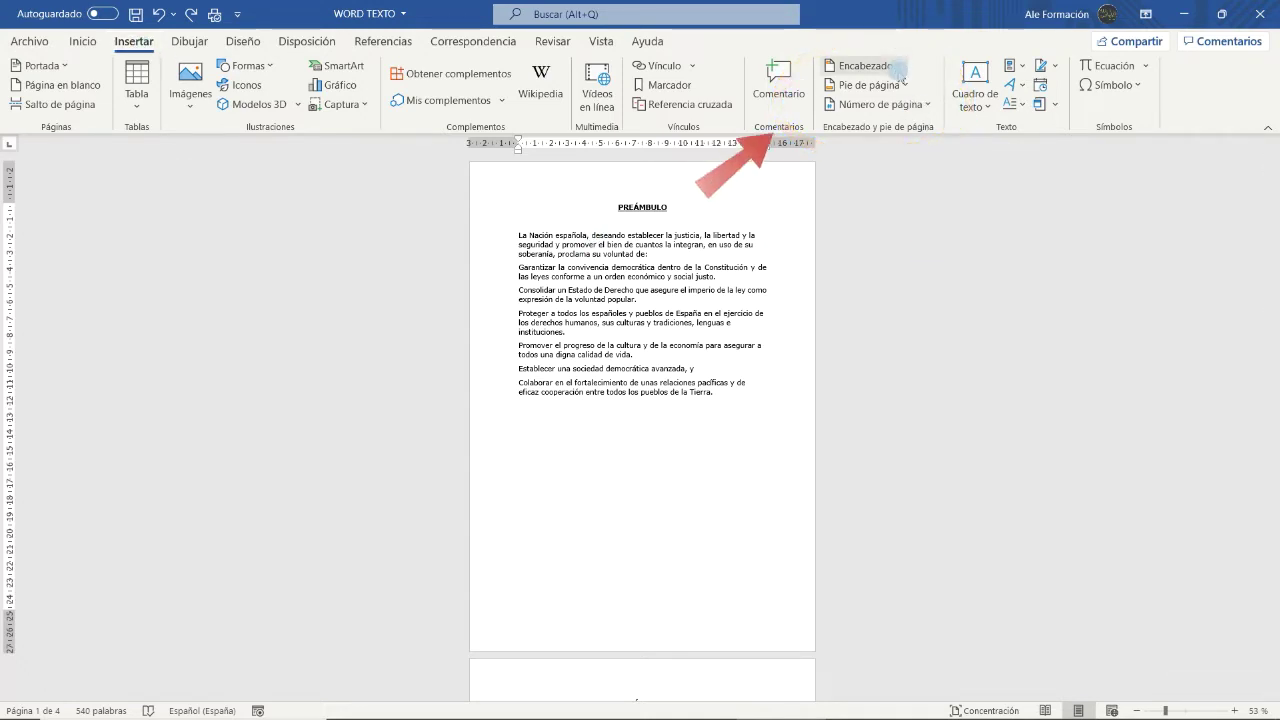
- Insert the Semáforo header with author and [TÍTULO DEL DOCUMENTO] fields on every page
{"action": "left_click", "coordinate": [866, 66]}
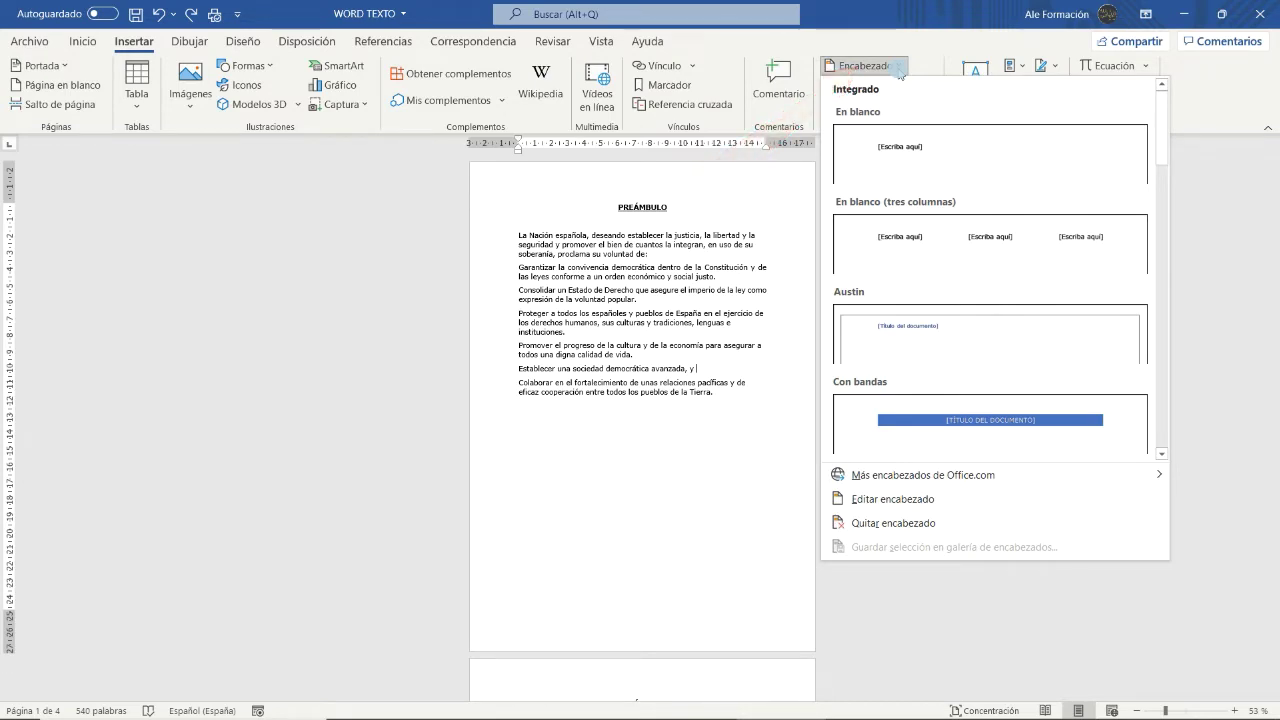
{"action": "scroll", "coordinate": [993, 288], "scroll_direction": "down", "scroll_amount": 5}
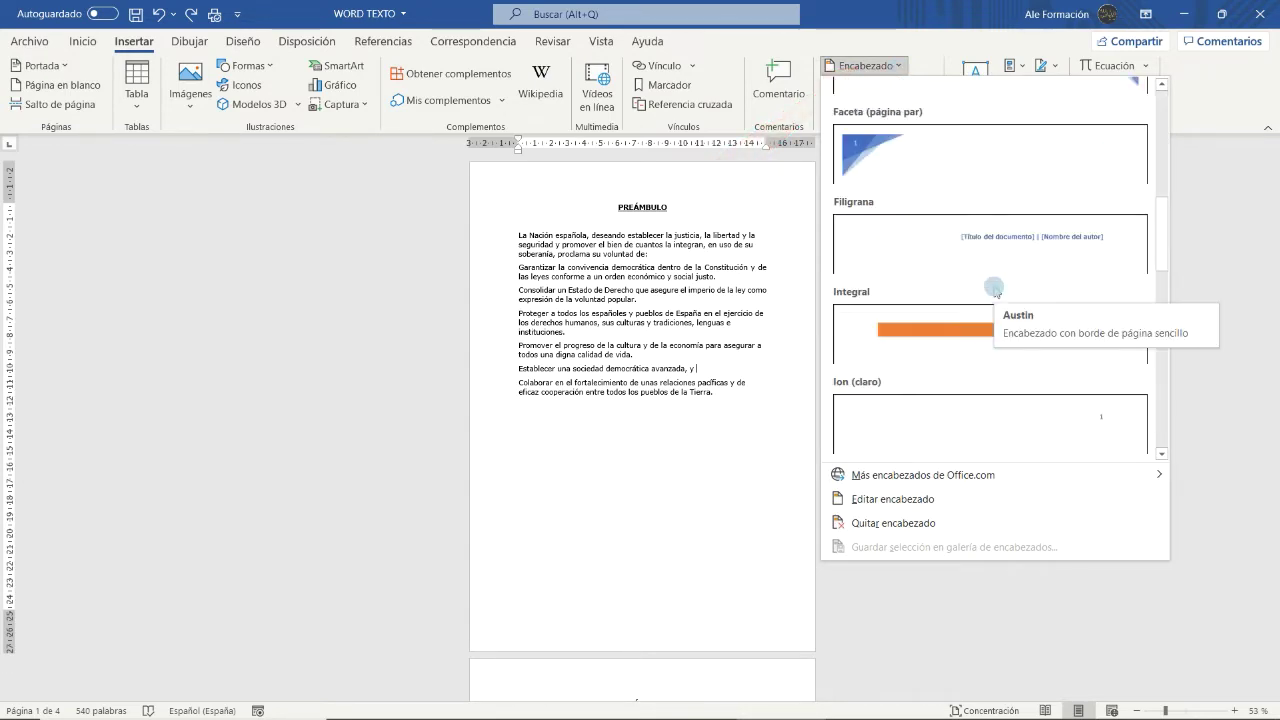
{"action": "scroll", "coordinate": [993, 288], "scroll_direction": "down", "scroll_amount": 5}
{"action": "scroll", "coordinate": [993, 288], "scroll_direction": "down", "scroll_amount": 4}
{"action": "left_click", "coordinate": [992, 262]}
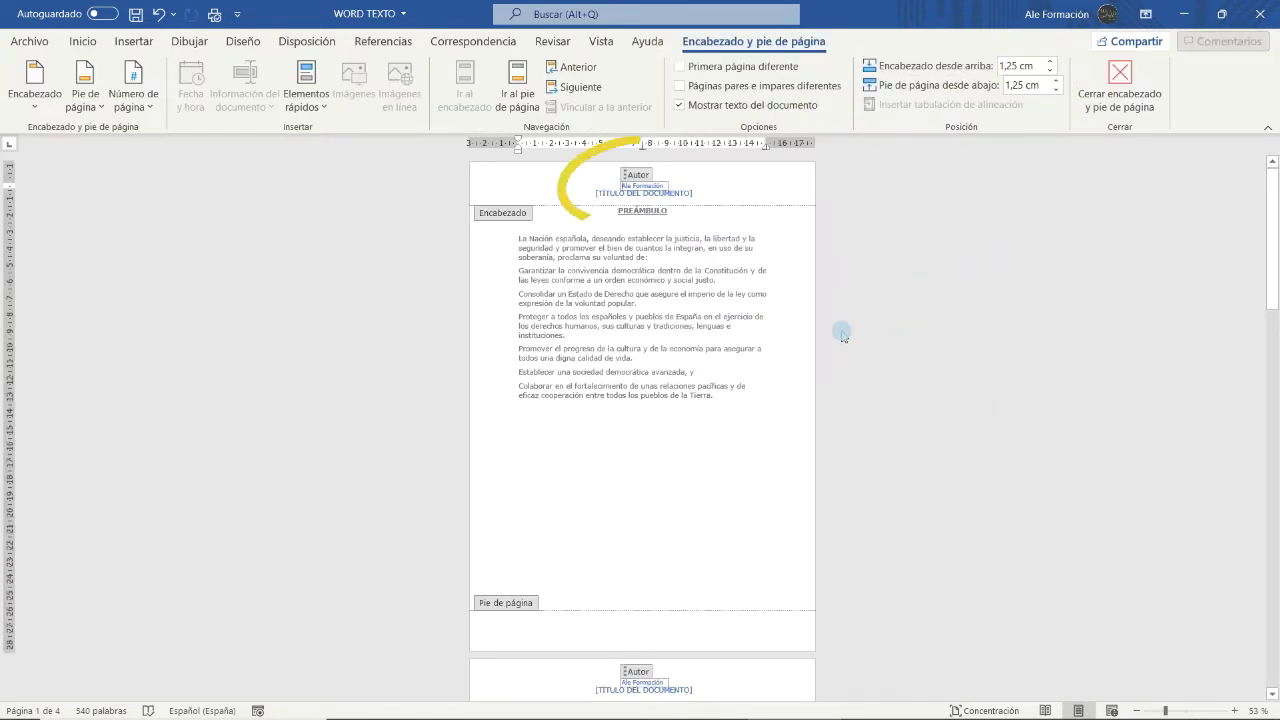
{"action": "scroll", "coordinate": [815, 370], "scroll_direction": "down", "scroll_amount": 1}
{"action": "scroll", "coordinate": [815, 370], "scroll_direction": "down", "scroll_amount": 1}
{"action": "scroll", "coordinate": [815, 370], "scroll_direction": "down", "scroll_amount": 1}
{"action": "scroll", "coordinate": [815, 370], "scroll_direction": "down", "scroll_amount": 2}
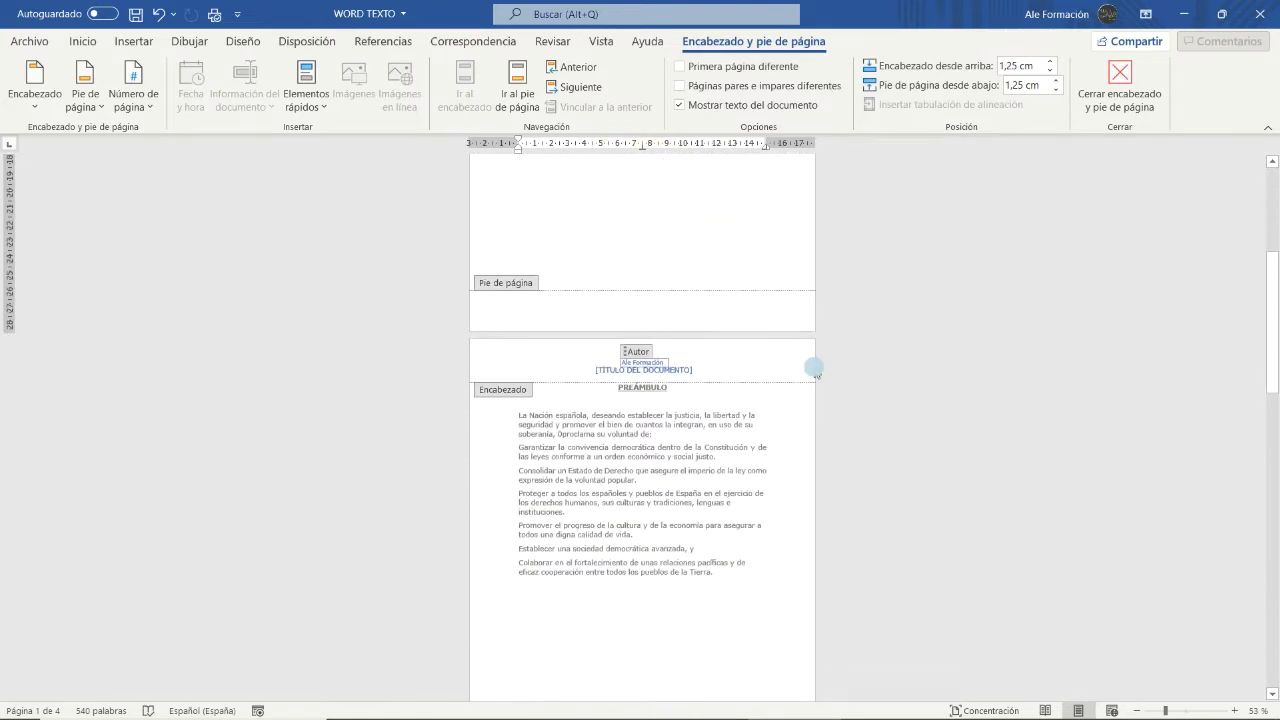
{"action": "scroll", "coordinate": [815, 370], "scroll_direction": "down", "scroll_amount": 2}
{"action": "scroll", "coordinate": [815, 370], "scroll_direction": "down", "scroll_amount": 3}
{"action": "scroll", "coordinate": [815, 370], "scroll_direction": "down", "scroll_amount": 2}
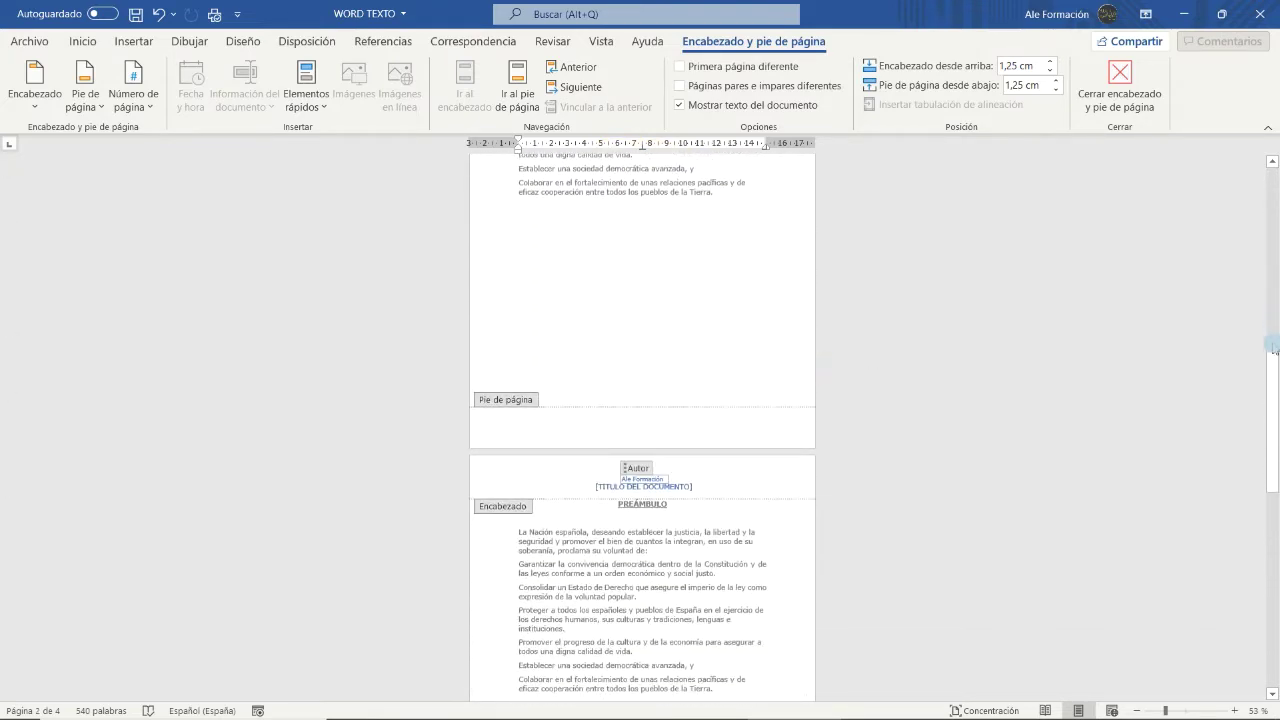
{"action": "left_click_drag", "start_coordinate": [1268, 363], "coordinate": [1268, 330]}
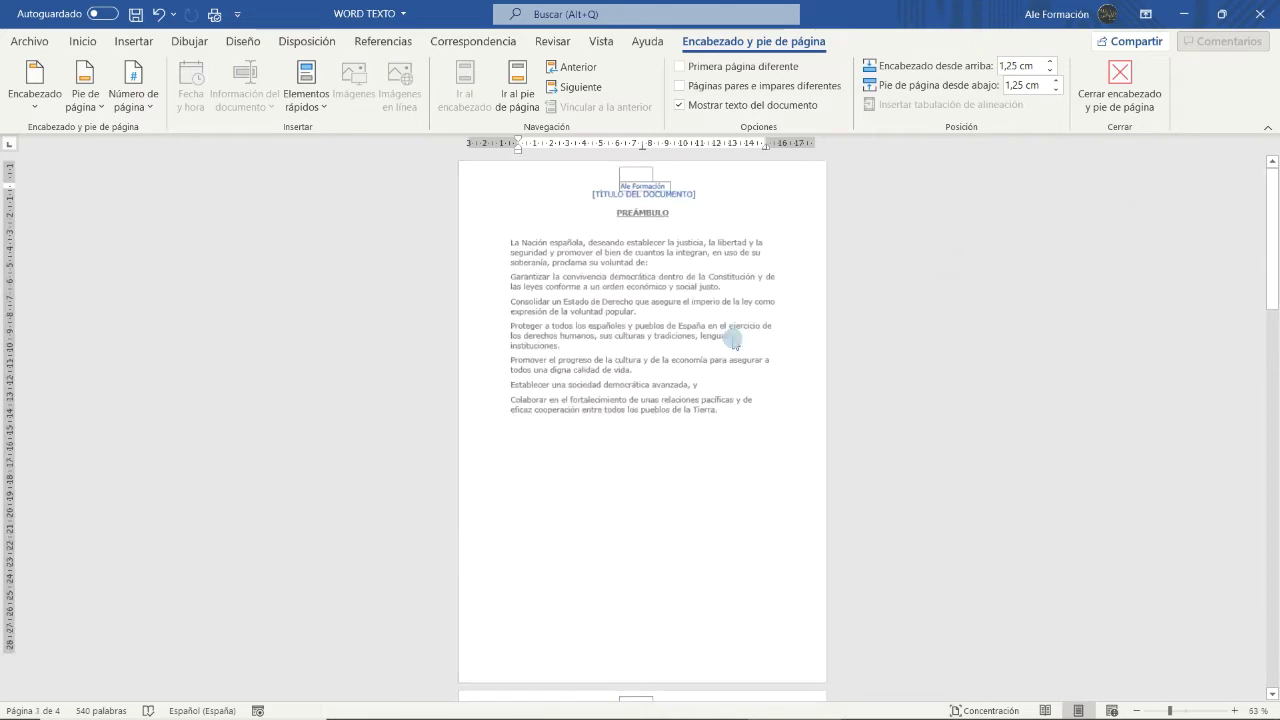
- Enter 'CLASE DE WORD' as the header title and return to the body text
{"action": "scroll", "coordinate": [600, 340], "scroll_direction": "up", "scroll_amount": 6, "text": "ctrl"}
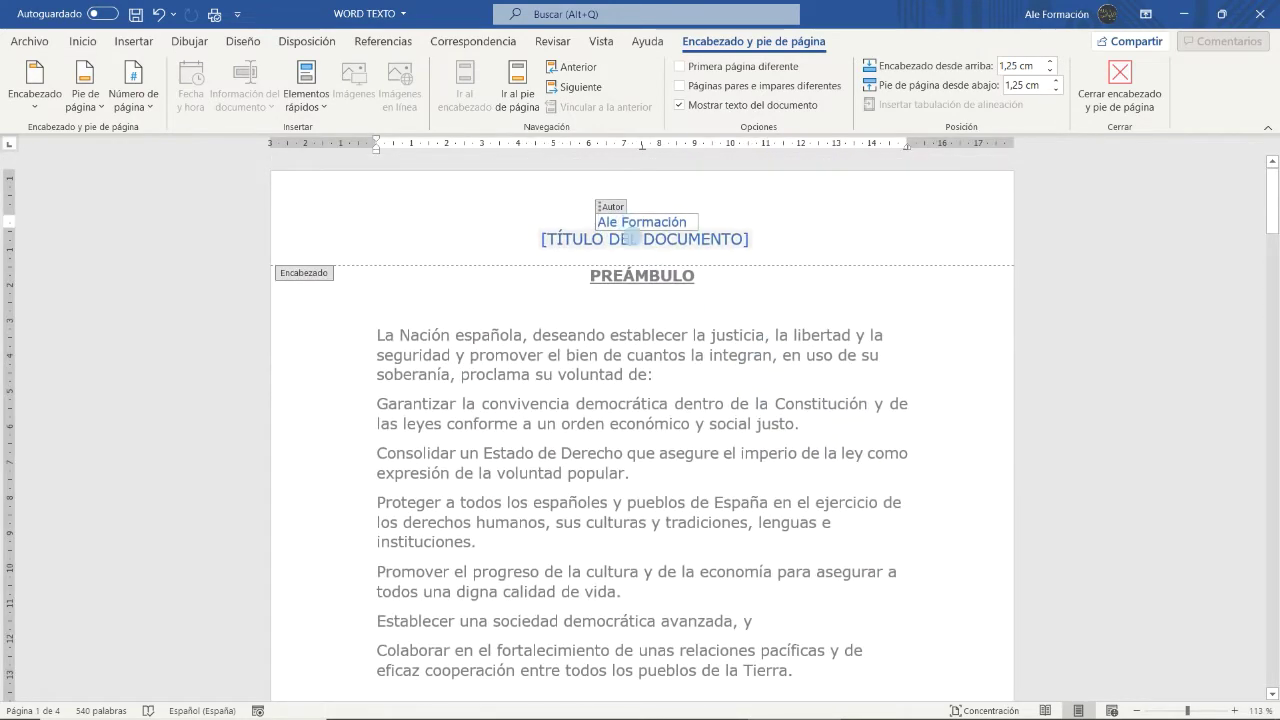
{"action": "left_click", "coordinate": [634, 241]}
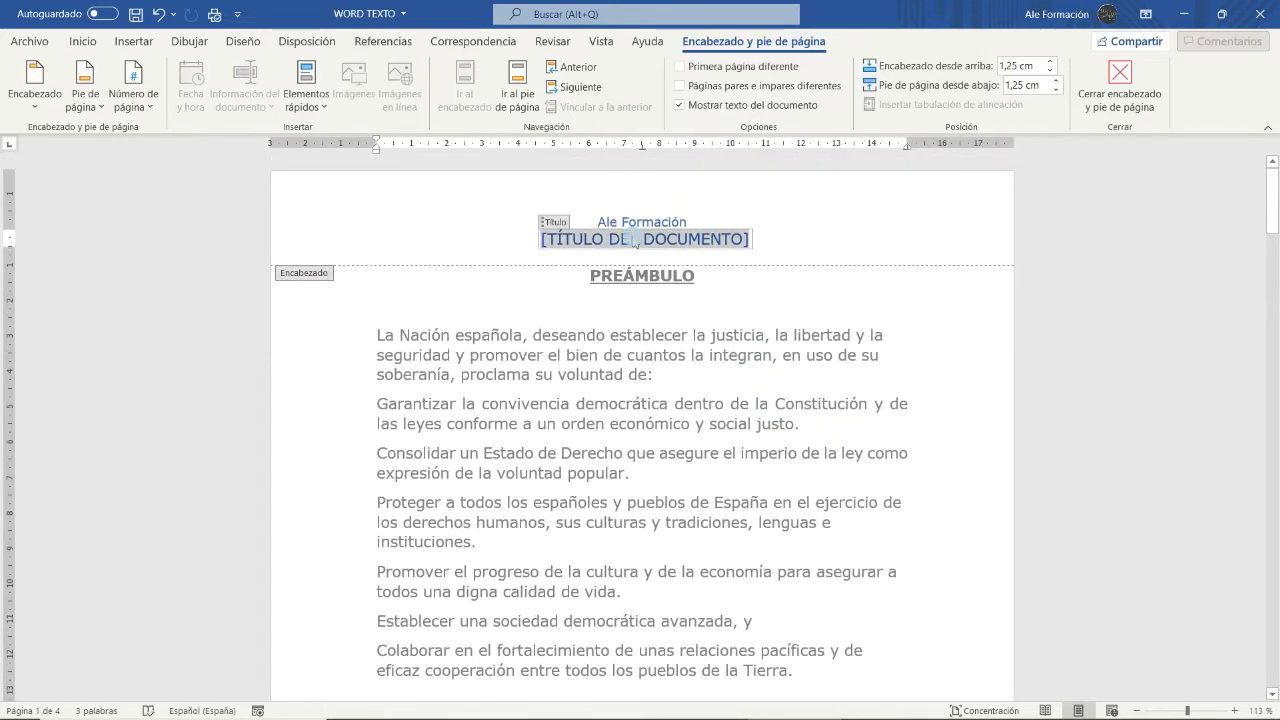
{"action": "type", "text": "CLASE DE WORD"}
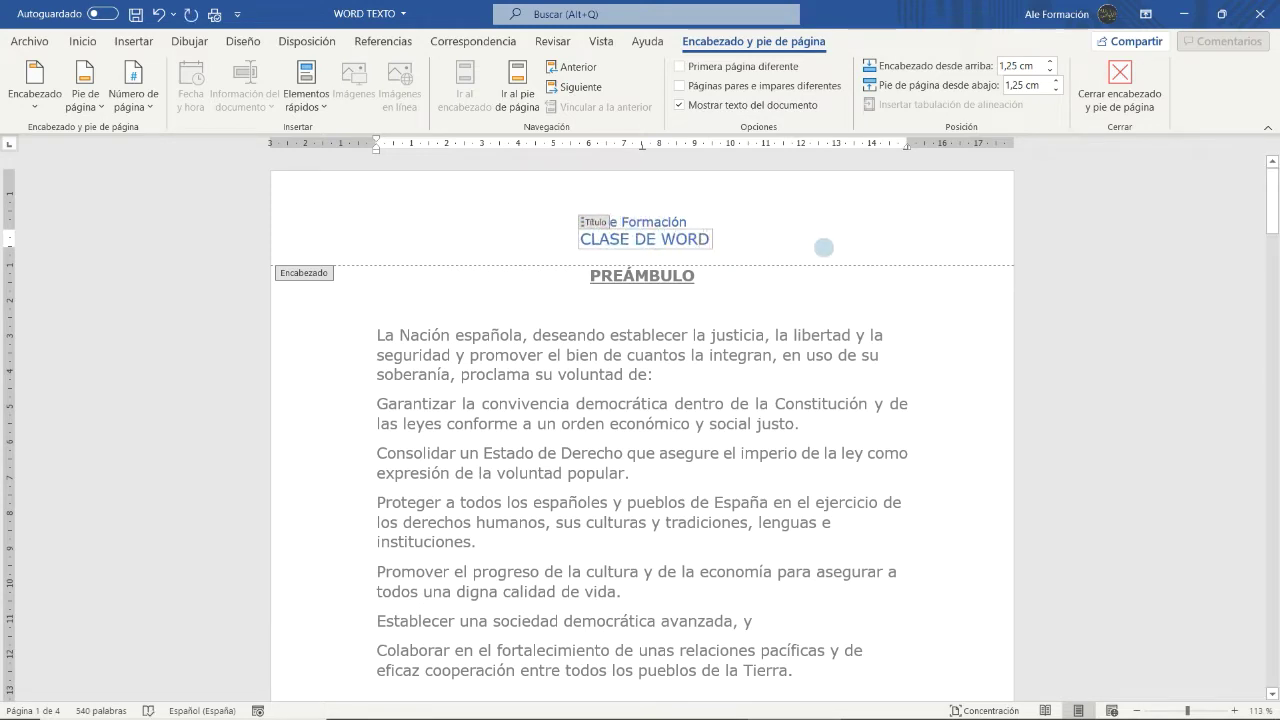
{"action": "left_click", "coordinate": [823, 247]}
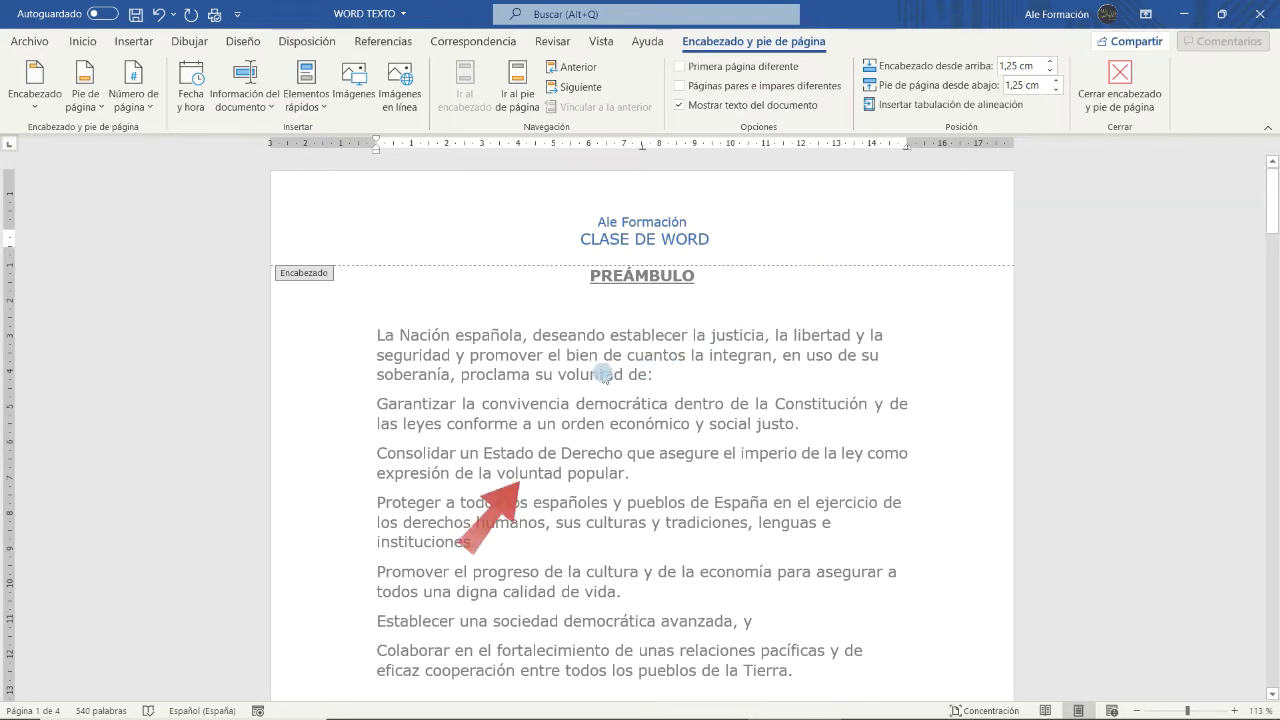
{"action": "double_click", "coordinate": [603, 372]}
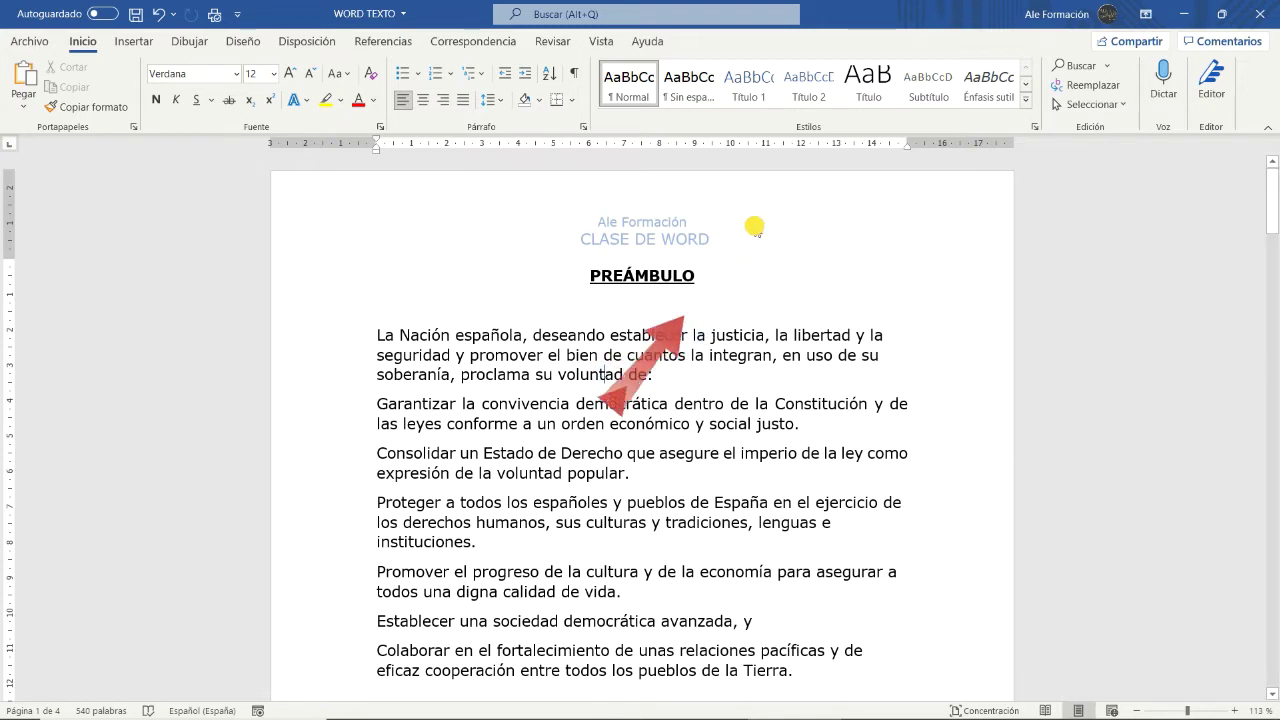
- Reopen the header and give the first page its own separate header
{"action": "double_click", "coordinate": [754, 227]}
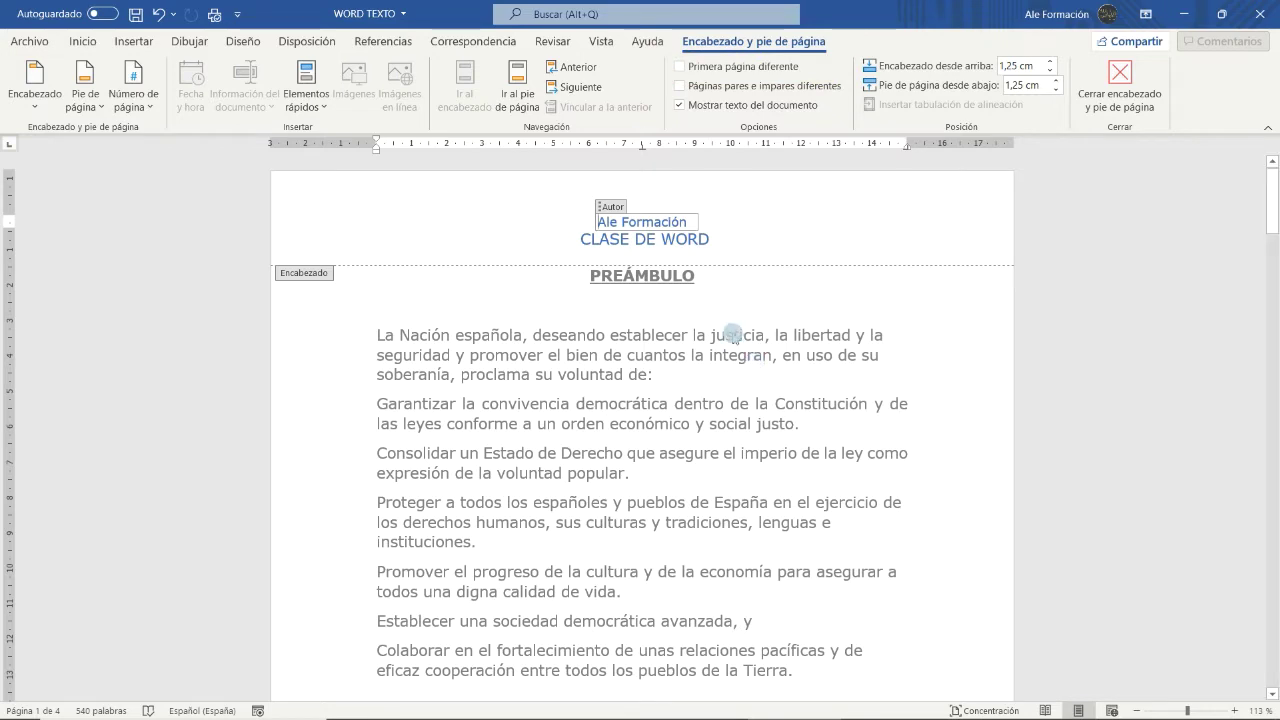
{"action": "left_click", "coordinate": [711, 67]}
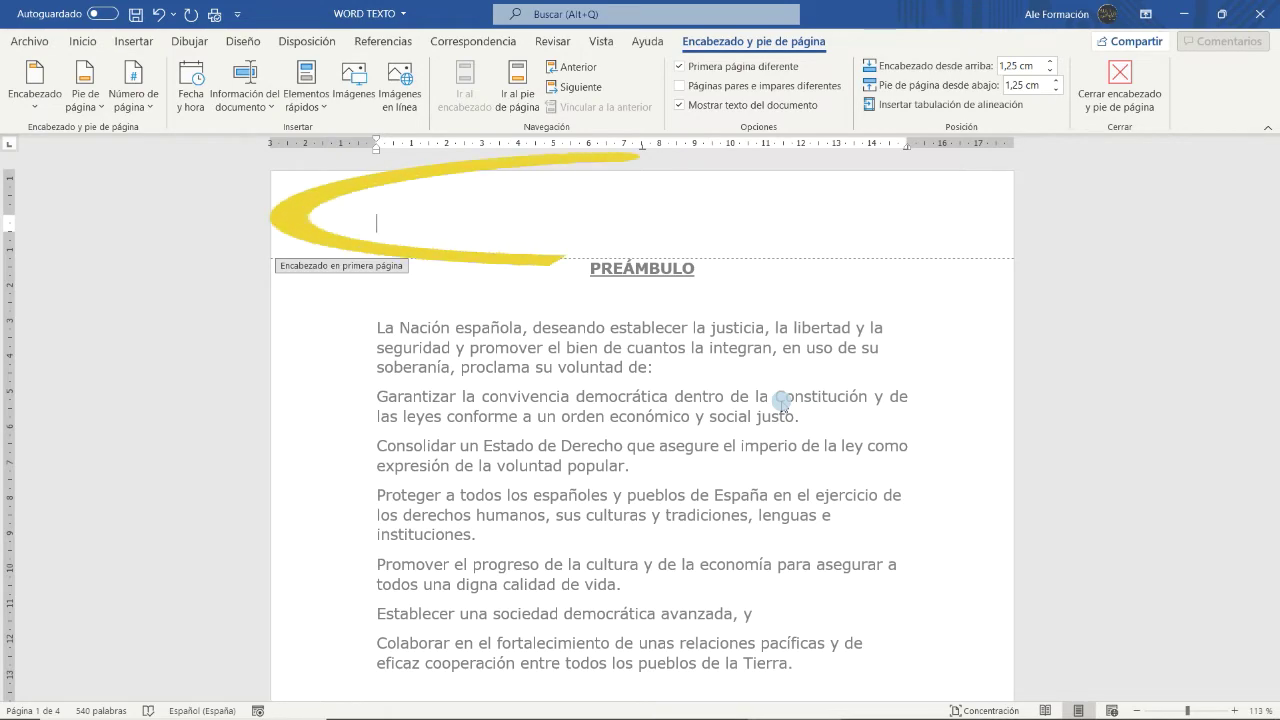
- Close header editing and scroll back through the document body
{"action": "double_click", "coordinate": [781, 400]}
{"action": "scroll", "coordinate": [781, 397], "scroll_direction": "down", "scroll_amount": 5}
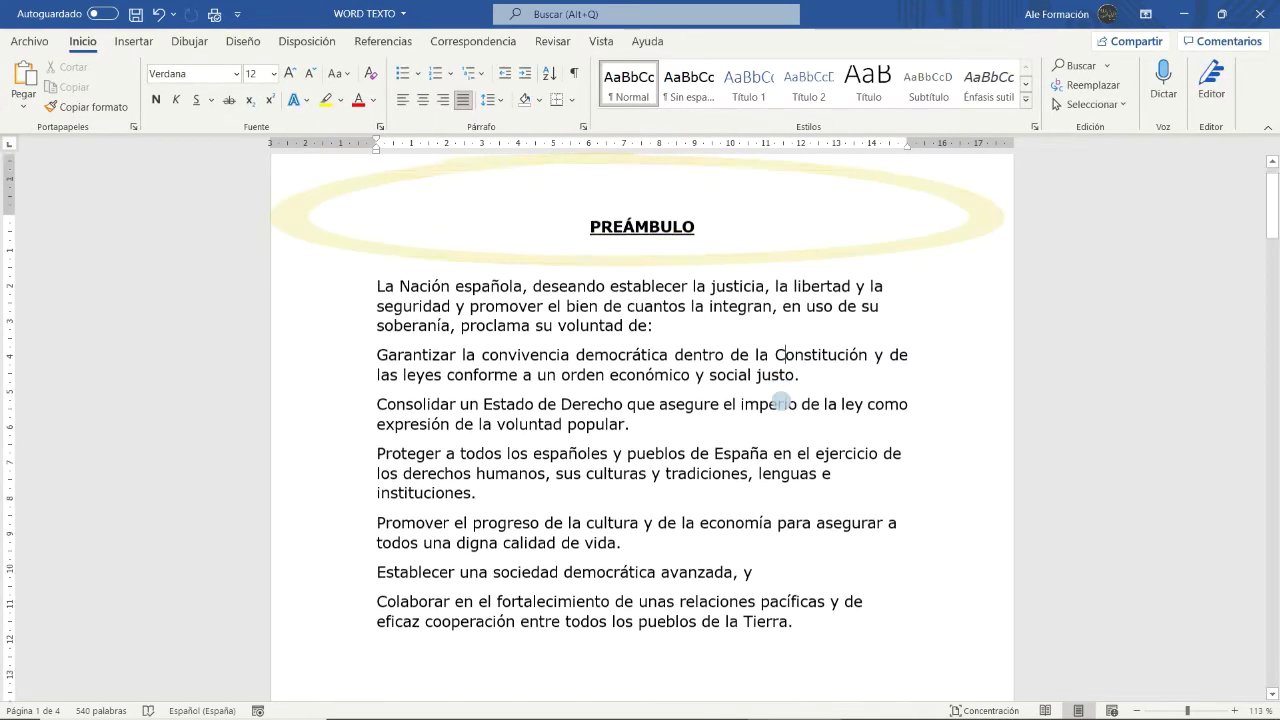
{"action": "scroll", "coordinate": [781, 400], "scroll_direction": "down", "scroll_amount": 12}
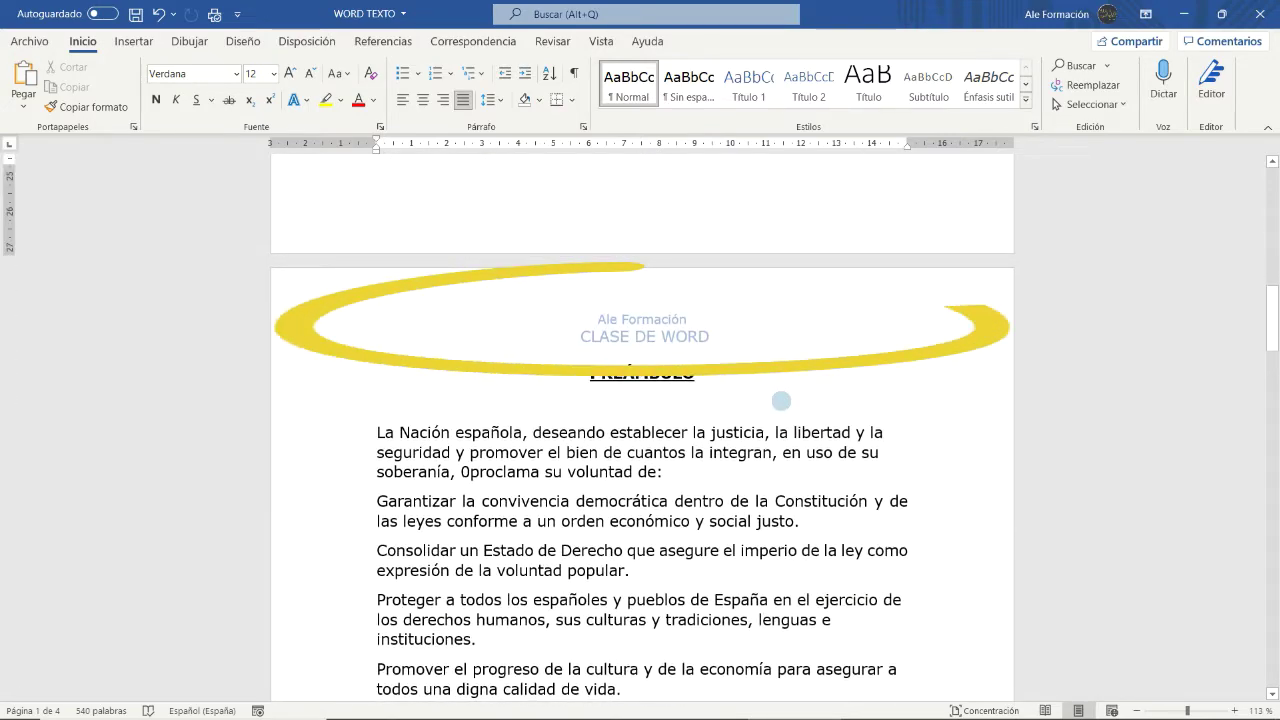
{"action": "scroll", "coordinate": [781, 400], "scroll_direction": "down", "scroll_amount": 4}
{"action": "scroll", "coordinate": [781, 400], "scroll_direction": "down", "scroll_amount": 6}
- Undo the stray 0 added to the text and reopen the header
{"action": "key", "text": "ctrl+z"}
{"action": "scroll", "coordinate": [1020, 397], "scroll_direction": "down", "scroll_amount": 4}
{"action": "scroll", "coordinate": [1020, 397], "scroll_direction": "down", "scroll_amount": 1}
{"action": "scroll", "coordinate": [1020, 397], "scroll_direction": "down", "scroll_amount": 1}
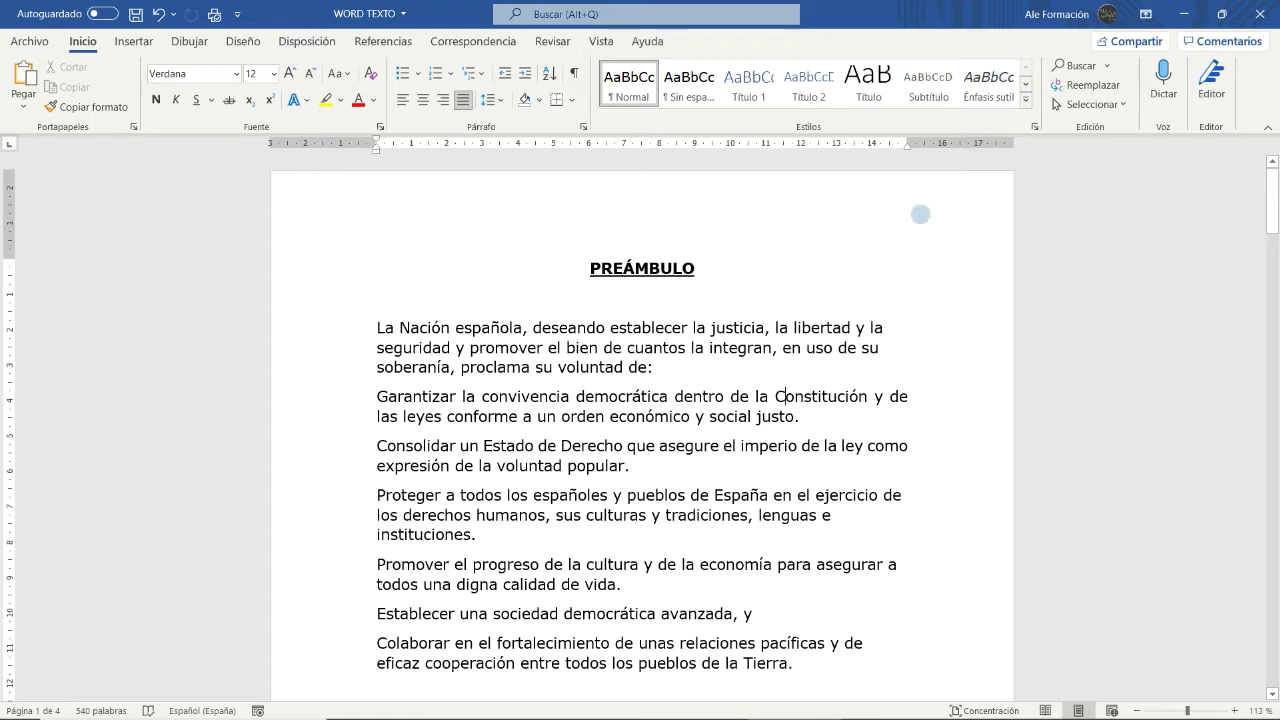
{"action": "double_click", "coordinate": [643, 214]}
- Uncheck Primera página diferente so page 1 shares the 'CLASE DE WORD' header
{"action": "left_click", "coordinate": [680, 66]}
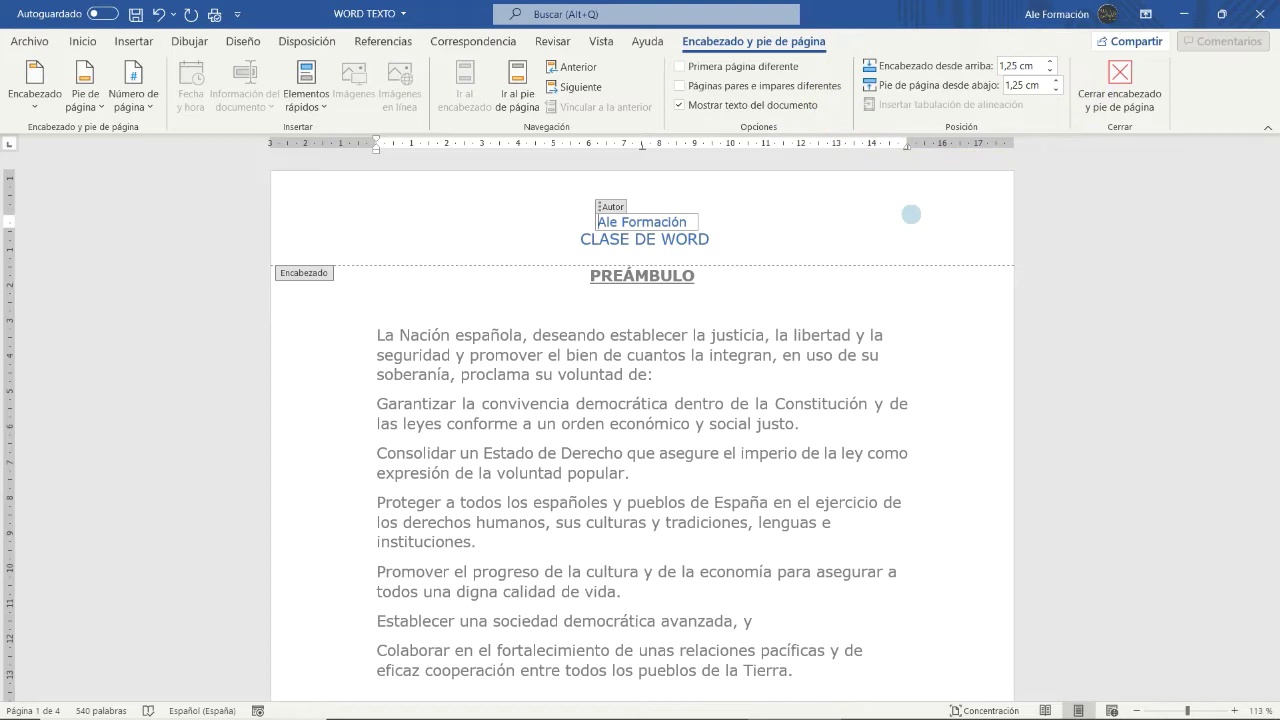
- Scroll down and start editing page 1's footer
{"action": "scroll", "coordinate": [910, 214], "scroll_direction": "down", "scroll_amount": 5}
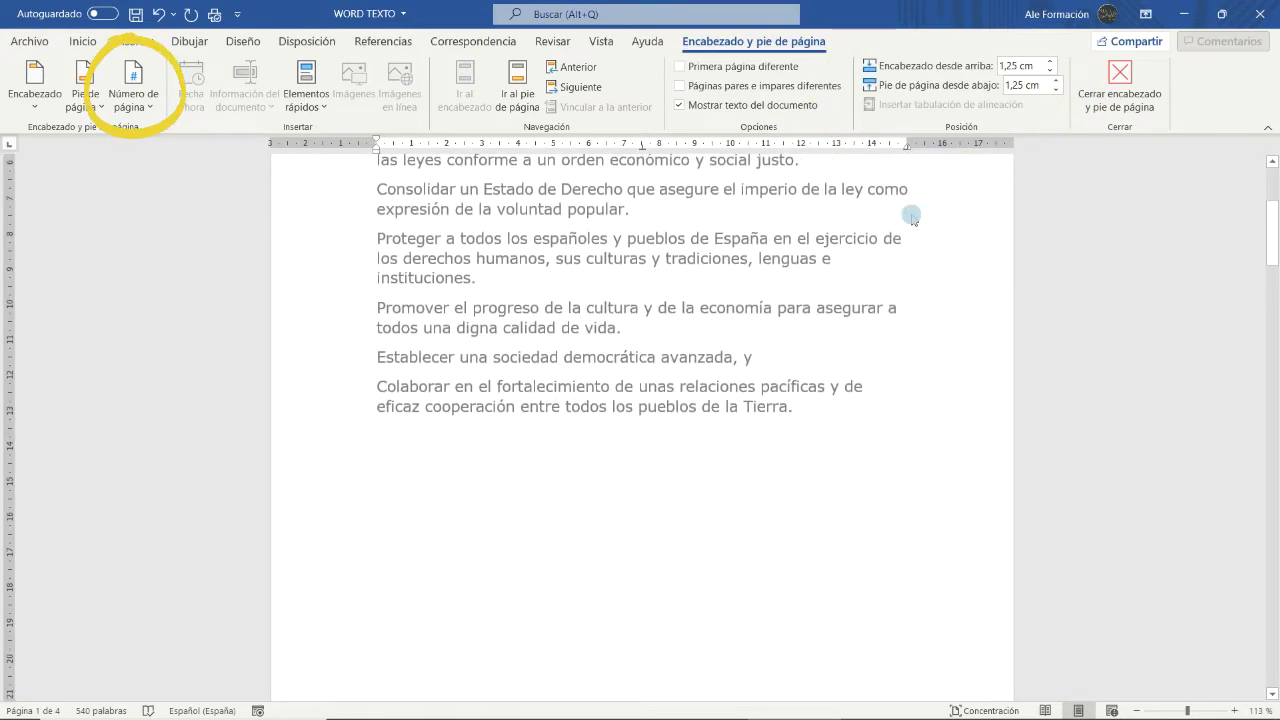
{"action": "scroll", "coordinate": [912, 219], "scroll_direction": "down", "scroll_amount": 3}
{"action": "scroll", "coordinate": [910, 217], "scroll_direction": "down", "scroll_amount": 4}
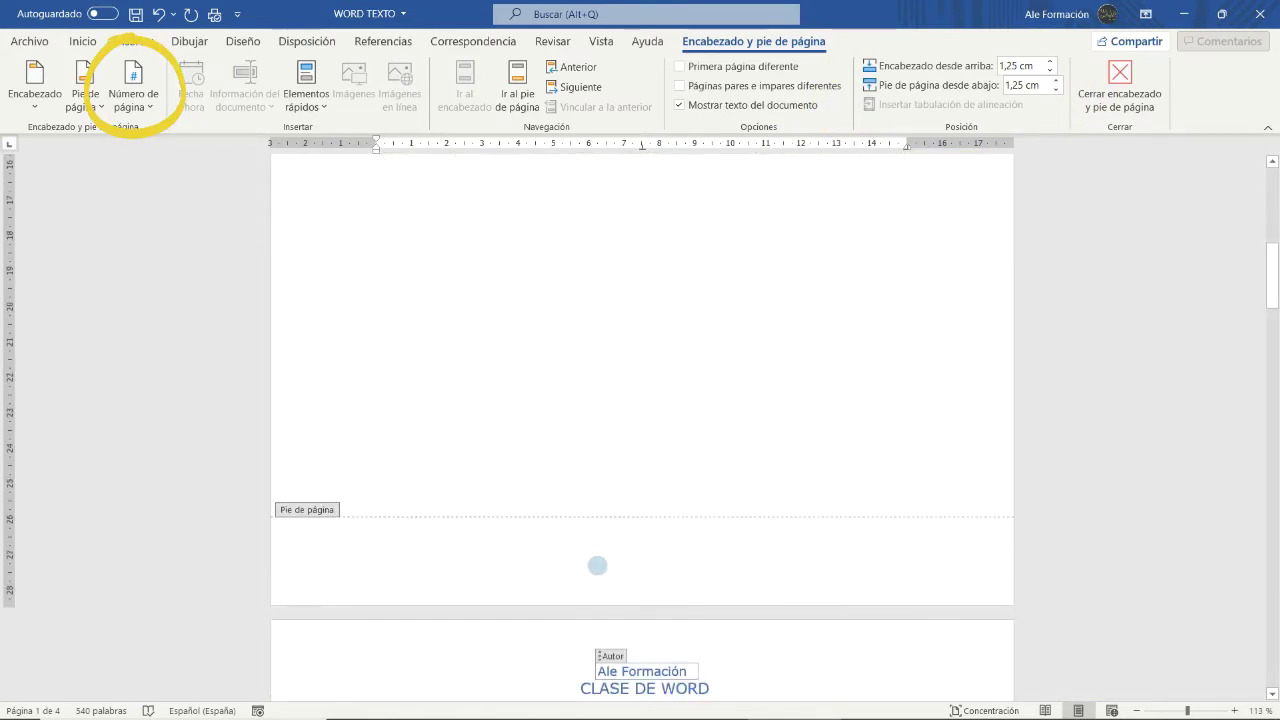
{"action": "left_click", "coordinate": [605, 563]}
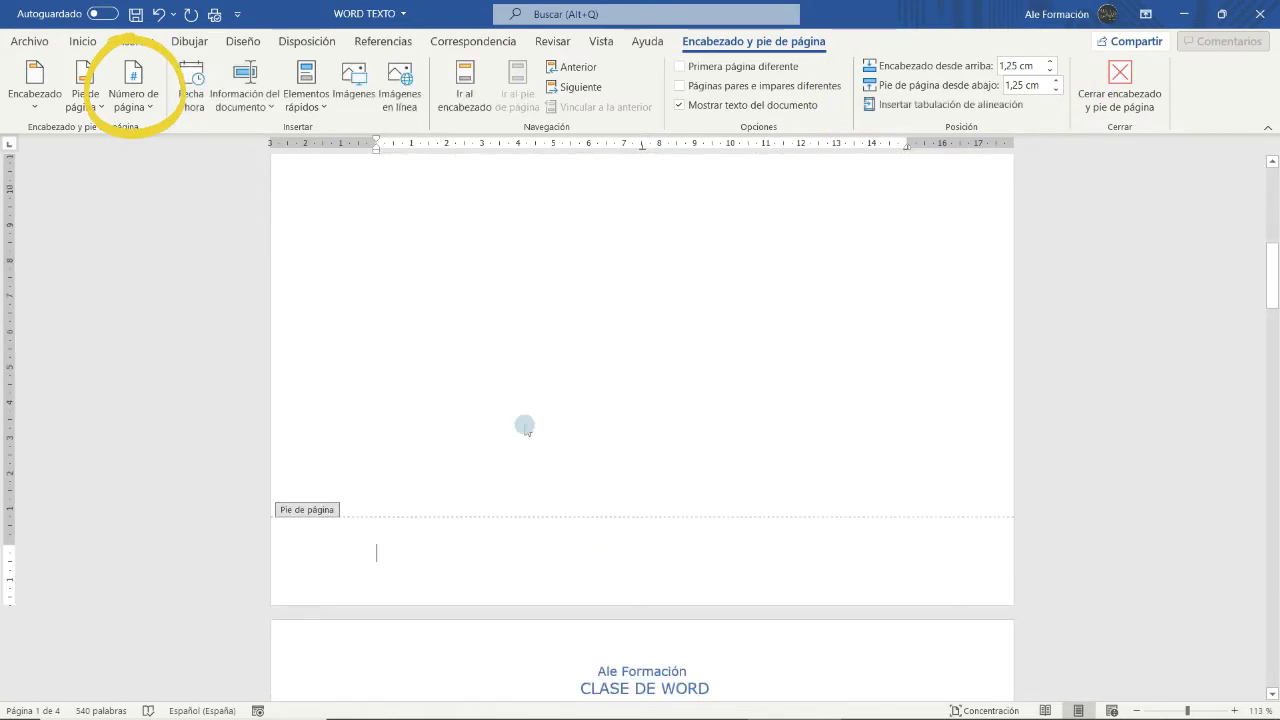
- Choose a red boxed page number design from Número de página > Final de página
{"action": "left_click", "coordinate": [155, 108]}
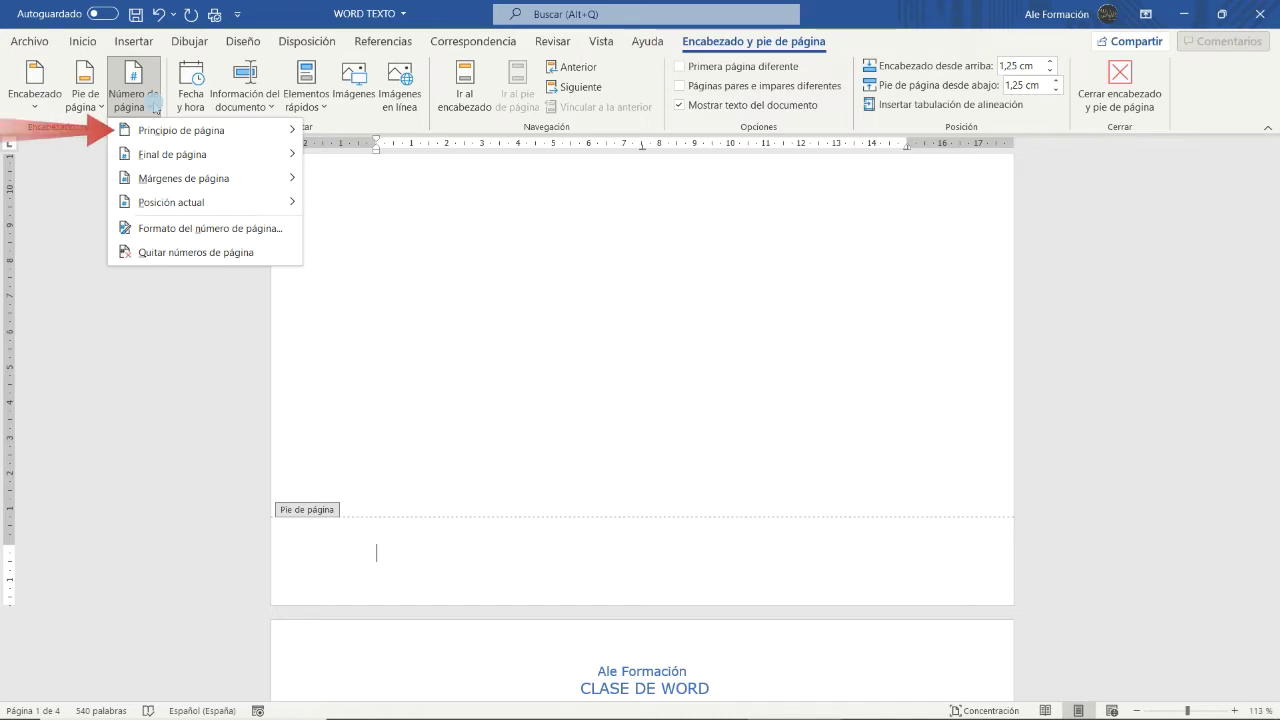
{"action": "mouse_move", "coordinate": [189, 133]}
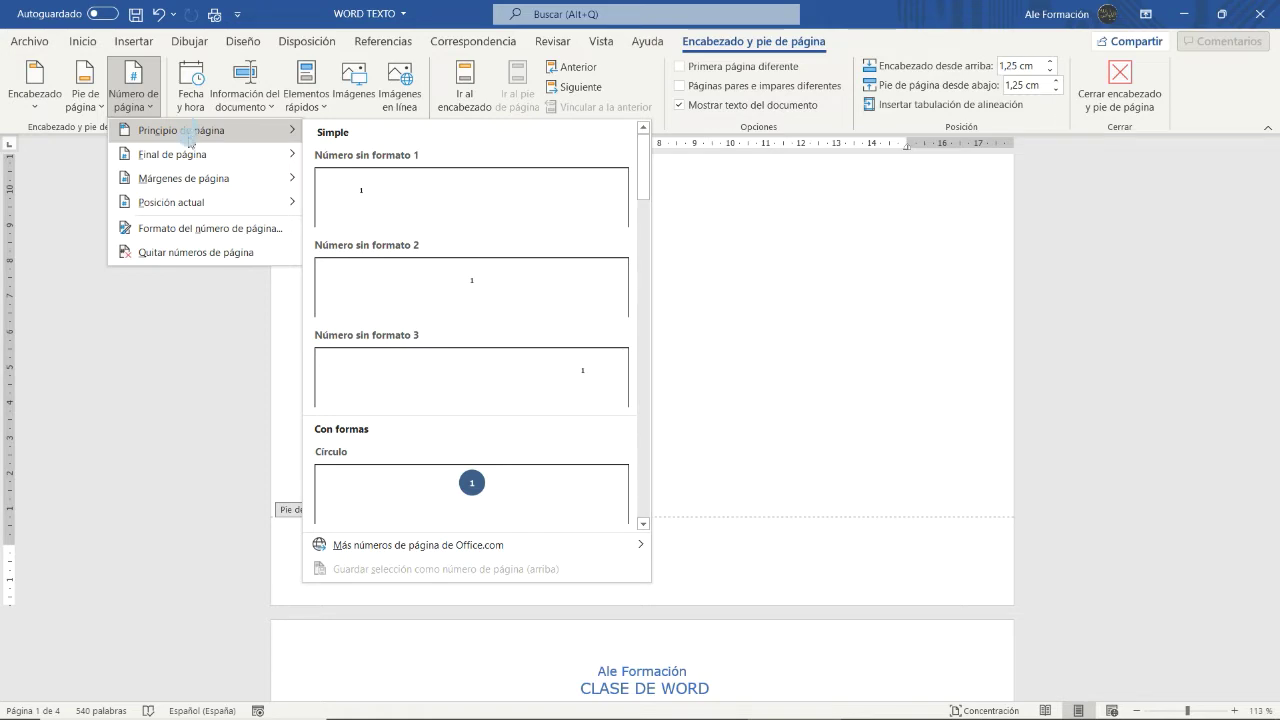
{"action": "mouse_move", "coordinate": [191, 157]}
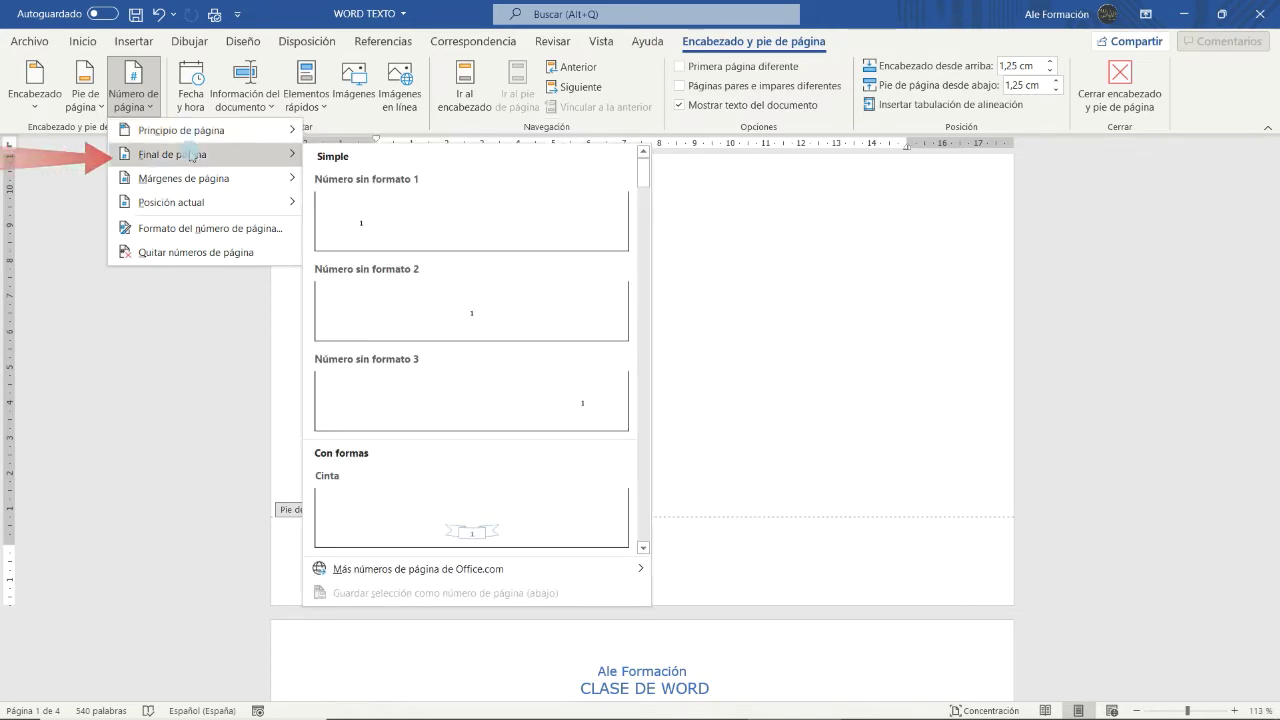
{"action": "mouse_move", "coordinate": [218, 180]}
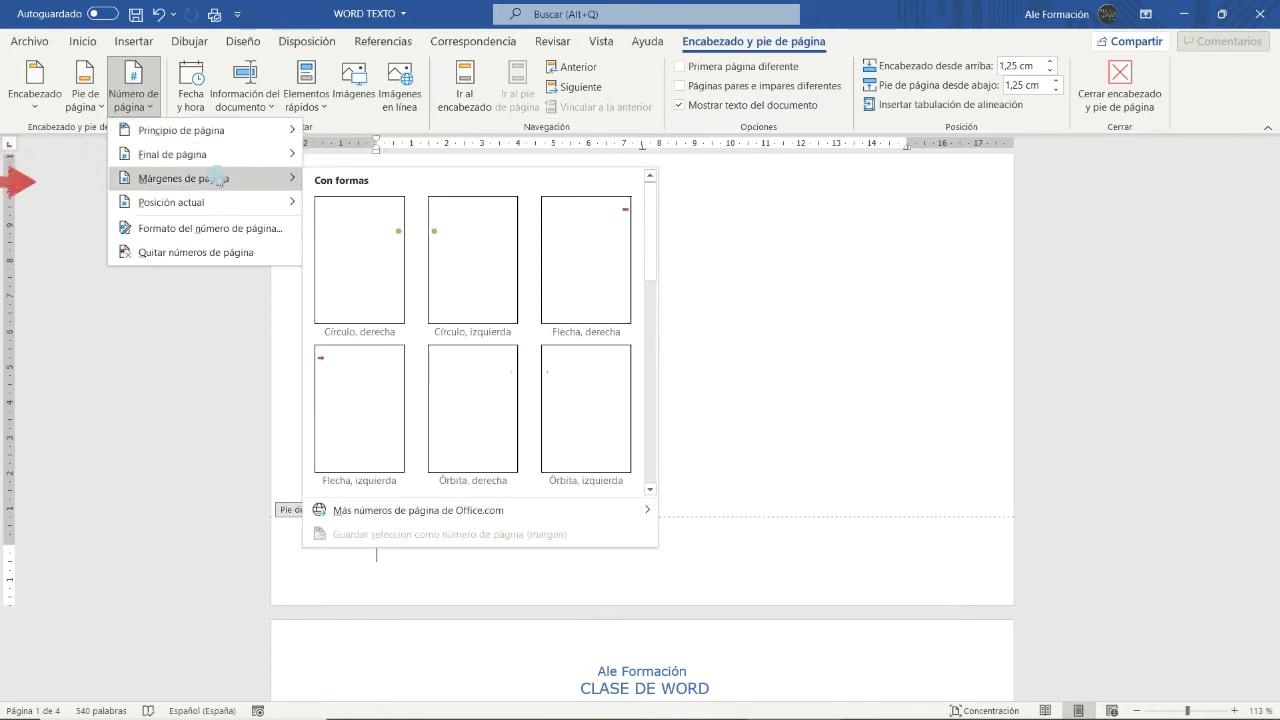
{"action": "mouse_move", "coordinate": [217, 203]}
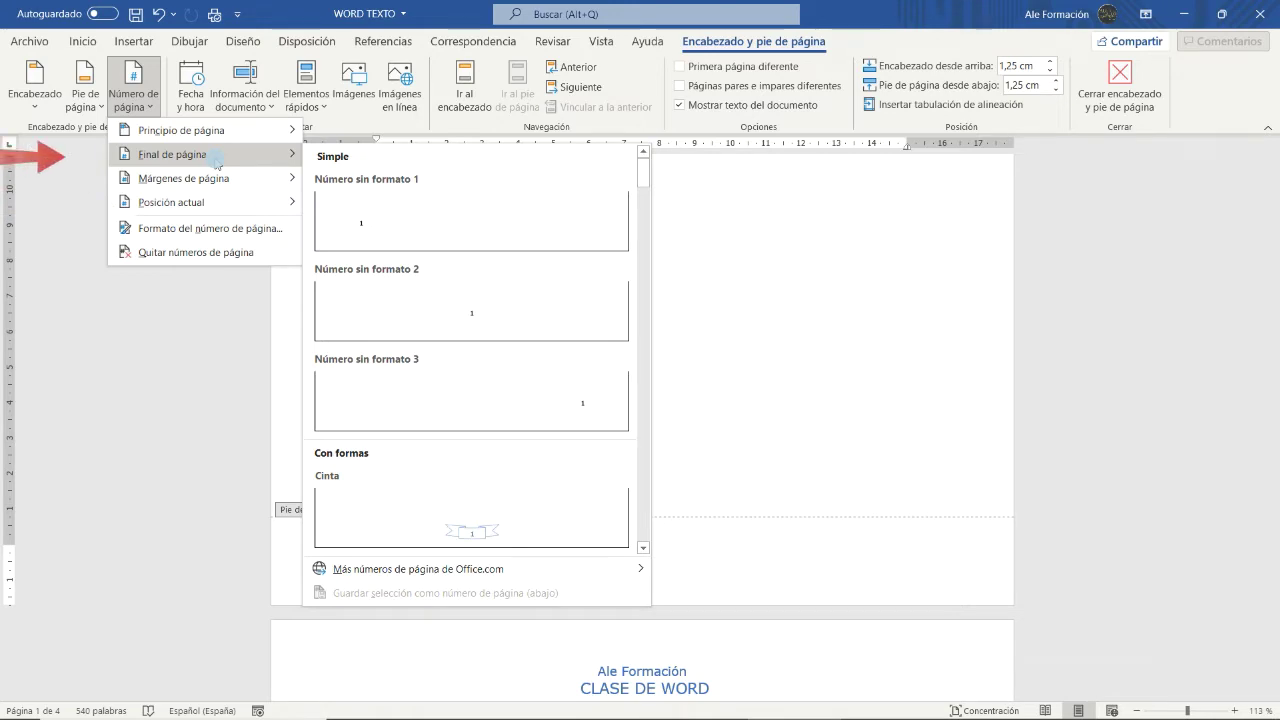
{"action": "scroll", "coordinate": [457, 263], "scroll_direction": "down", "scroll_amount": 5}
{"action": "scroll", "coordinate": [466, 274], "scroll_direction": "down", "scroll_amount": 5}
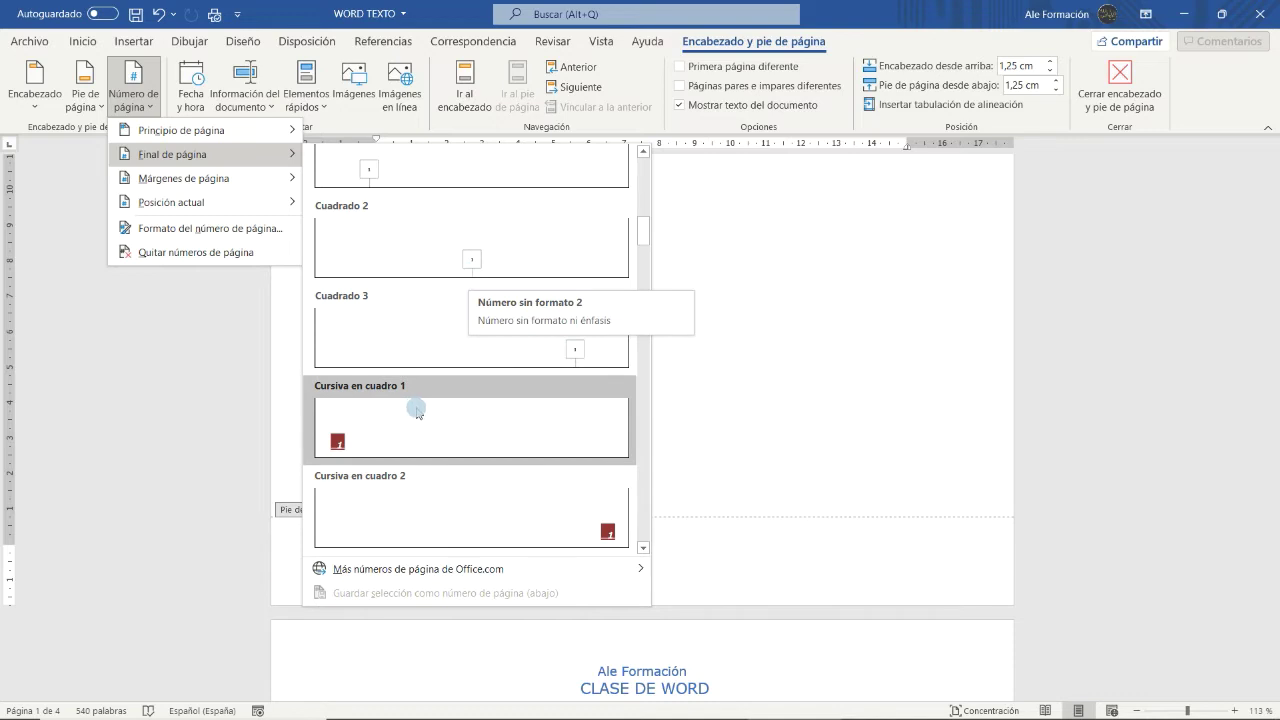
{"action": "left_click", "coordinate": [417, 413]}
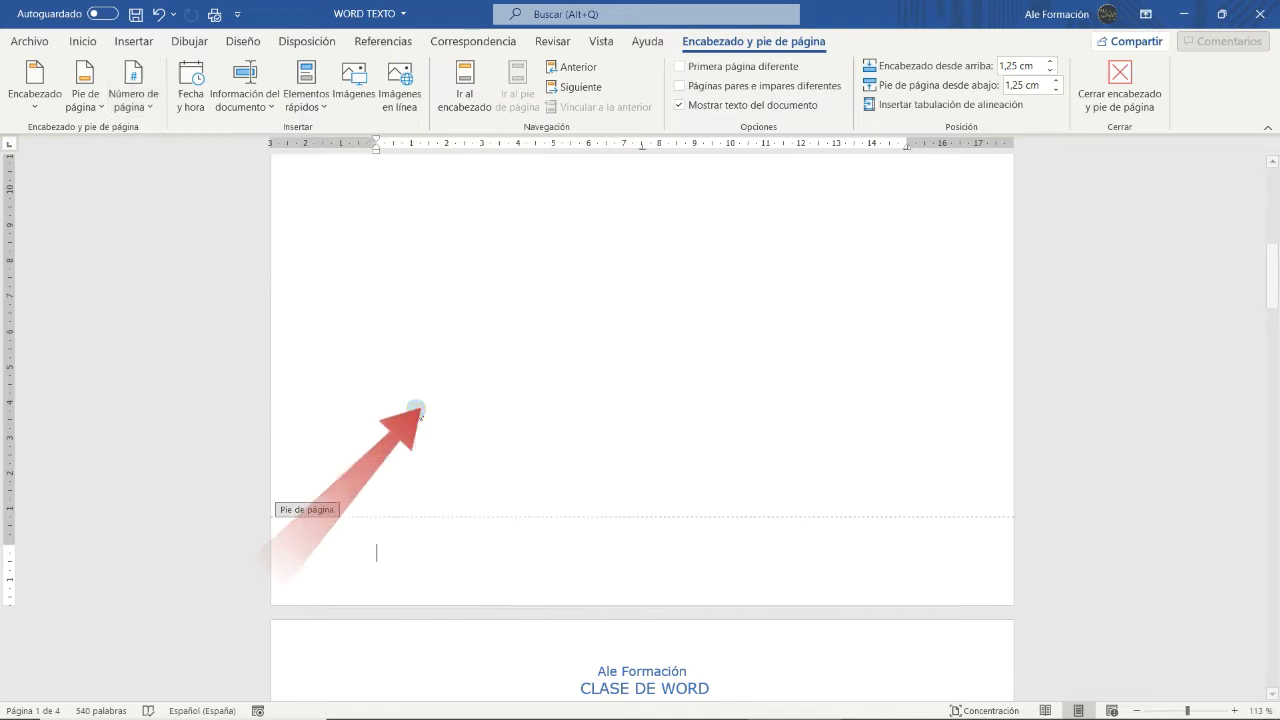
- Enable Páginas pares e impares diferentes so odd and even pages get separate footers
{"action": "mouse_move", "coordinate": [1271, 270]}
{"action": "left_mouse_down"}
{"action": "mouse_move", "coordinate": [1272, 538]}
{"action": "mouse_move", "coordinate": [1273, 245]}
{"action": "left_mouse_up"}
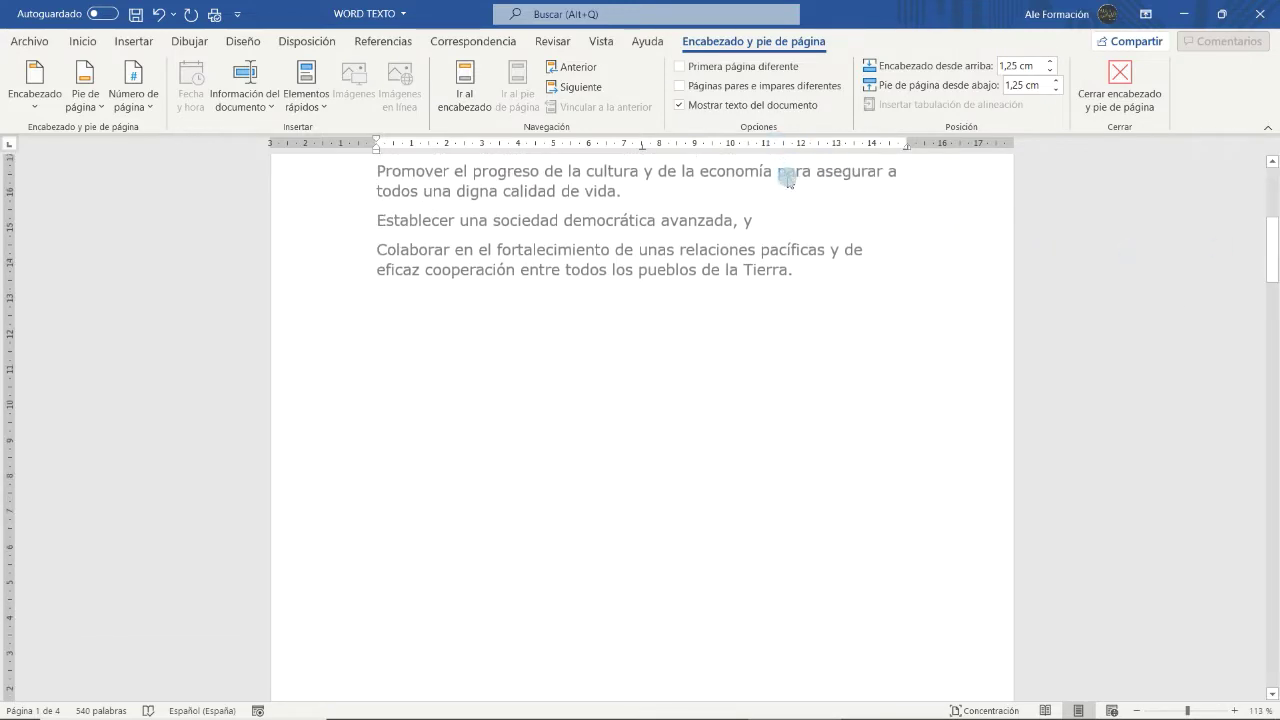
{"action": "scroll", "coordinate": [793, 206], "scroll_direction": "down", "scroll_amount": 5, "text": "ctrl"}
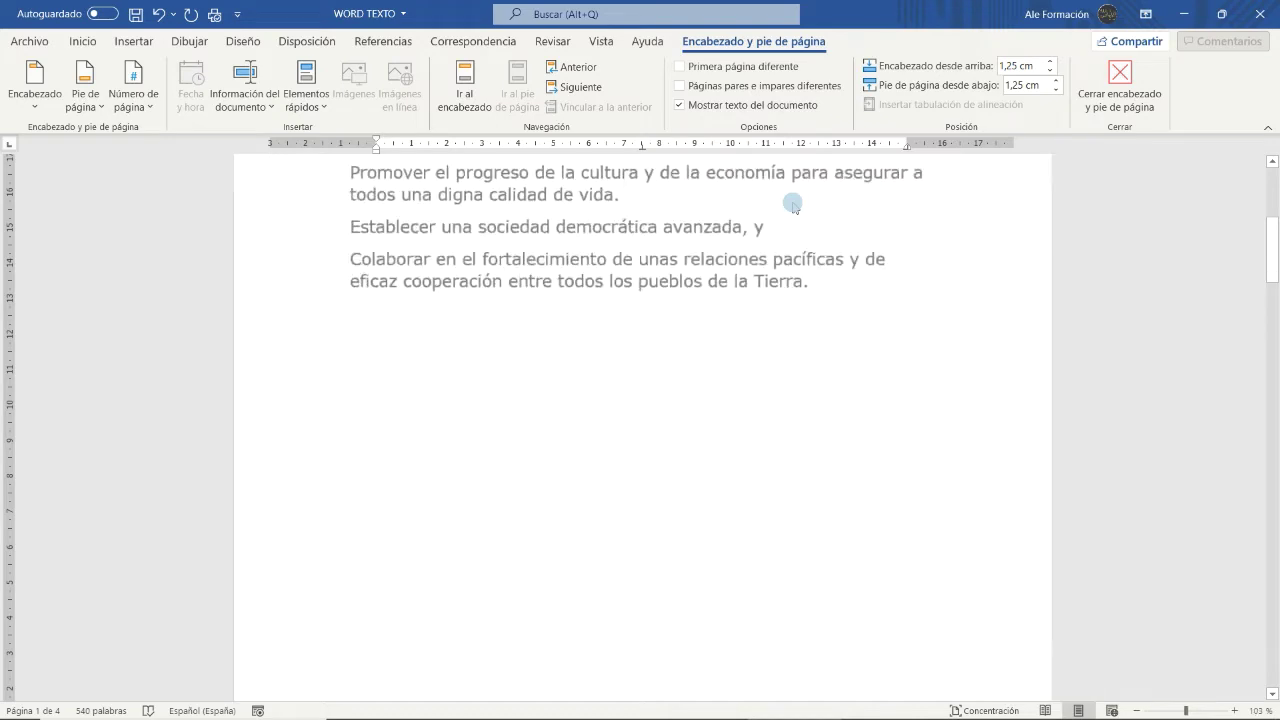
{"action": "left_click", "coordinate": [762, 87]}
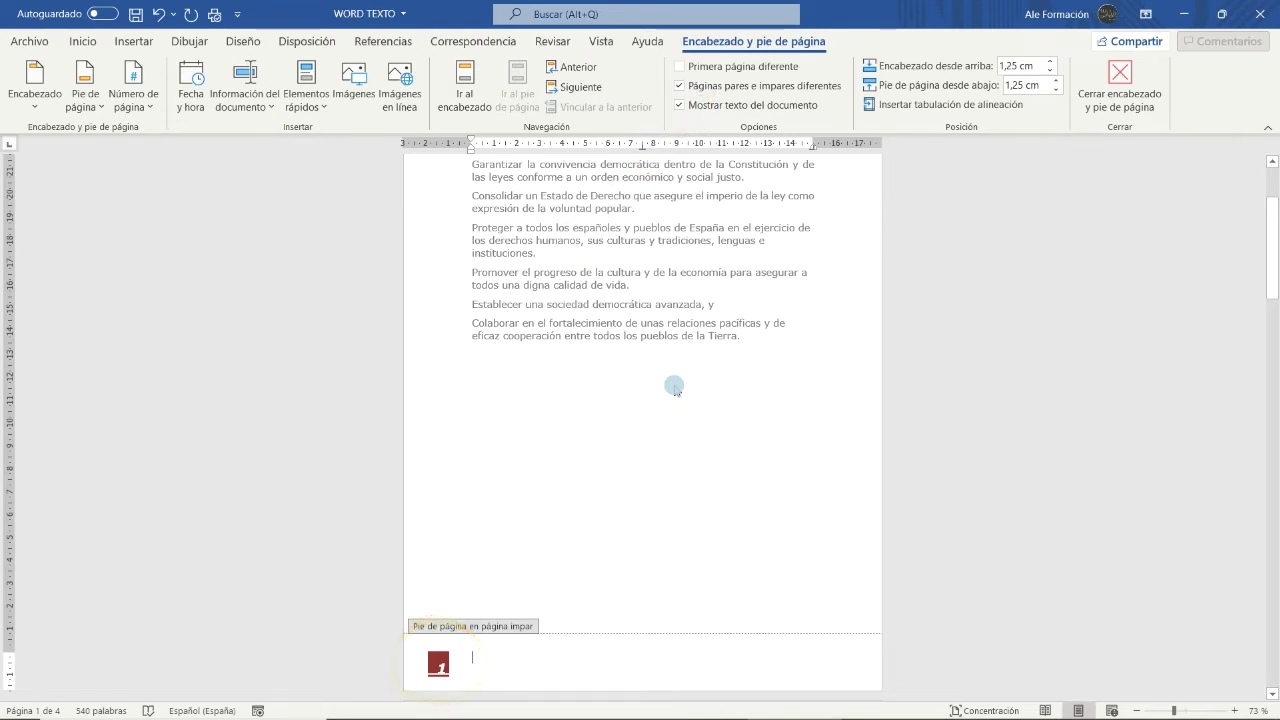
- Move down to page 2 and start editing its empty even-page footer
{"action": "scroll", "coordinate": [675, 388], "scroll_direction": "down", "scroll_amount": 3}
{"action": "scroll", "coordinate": [675, 388], "scroll_direction": "down", "scroll_amount": 3}
{"action": "scroll", "coordinate": [675, 388], "scroll_direction": "down", "scroll_amount": 3}
{"action": "scroll", "coordinate": [675, 388], "scroll_direction": "down", "scroll_amount": 3}
{"action": "scroll", "coordinate": [675, 388], "scroll_direction": "down", "scroll_amount": 2}
{"action": "left_click", "coordinate": [791, 503]}
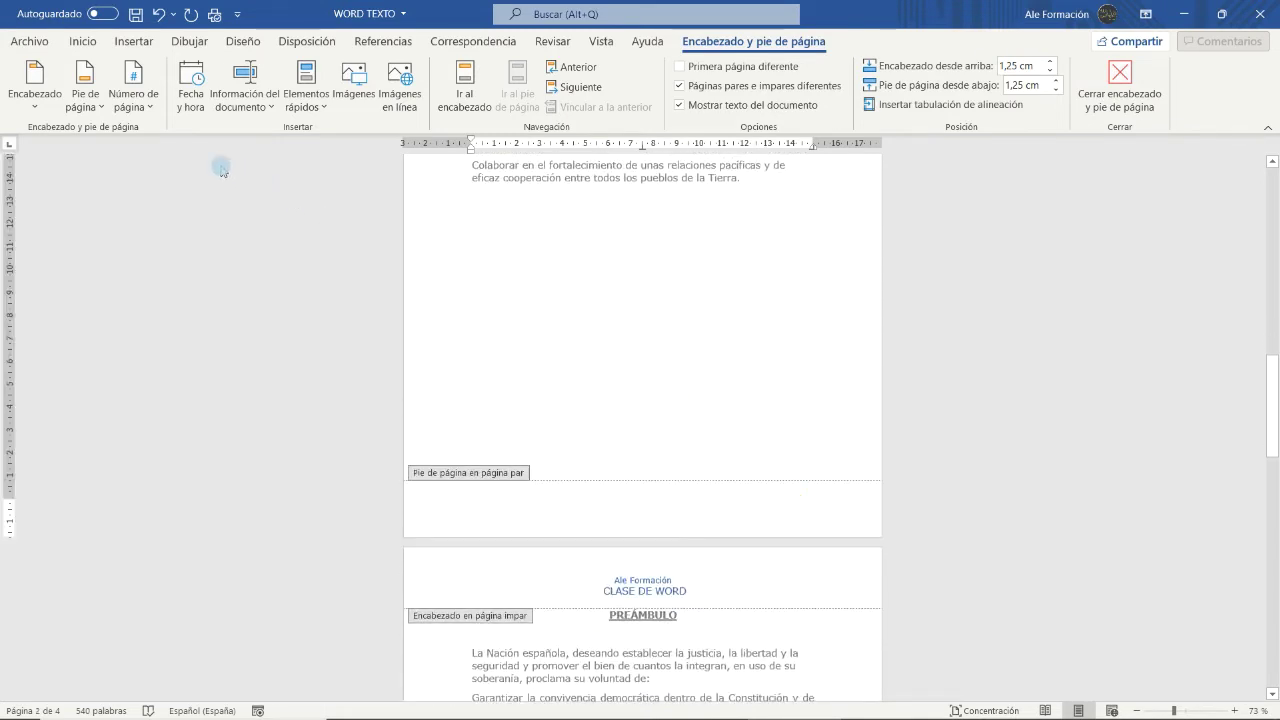
- Add the right-aligned Cursiva en cuadro 2 page number to the even-page footer
{"action": "left_click", "coordinate": [146, 108]}
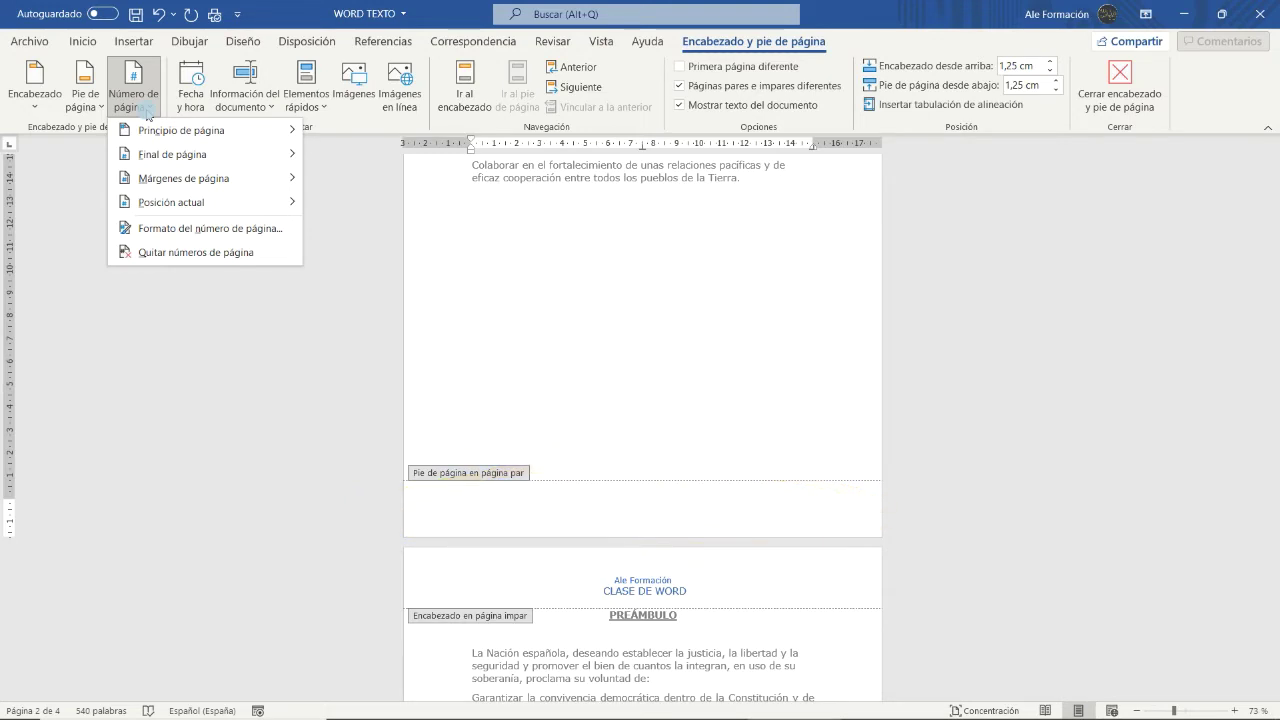
{"action": "mouse_move", "coordinate": [199, 159]}
{"action": "scroll", "coordinate": [450, 270], "scroll_direction": "down", "scroll_amount": 5}
{"action": "scroll", "coordinate": [434, 286], "scroll_direction": "down", "scroll_amount": 4}
{"action": "scroll", "coordinate": [434, 286], "scroll_direction": "down", "scroll_amount": 3}
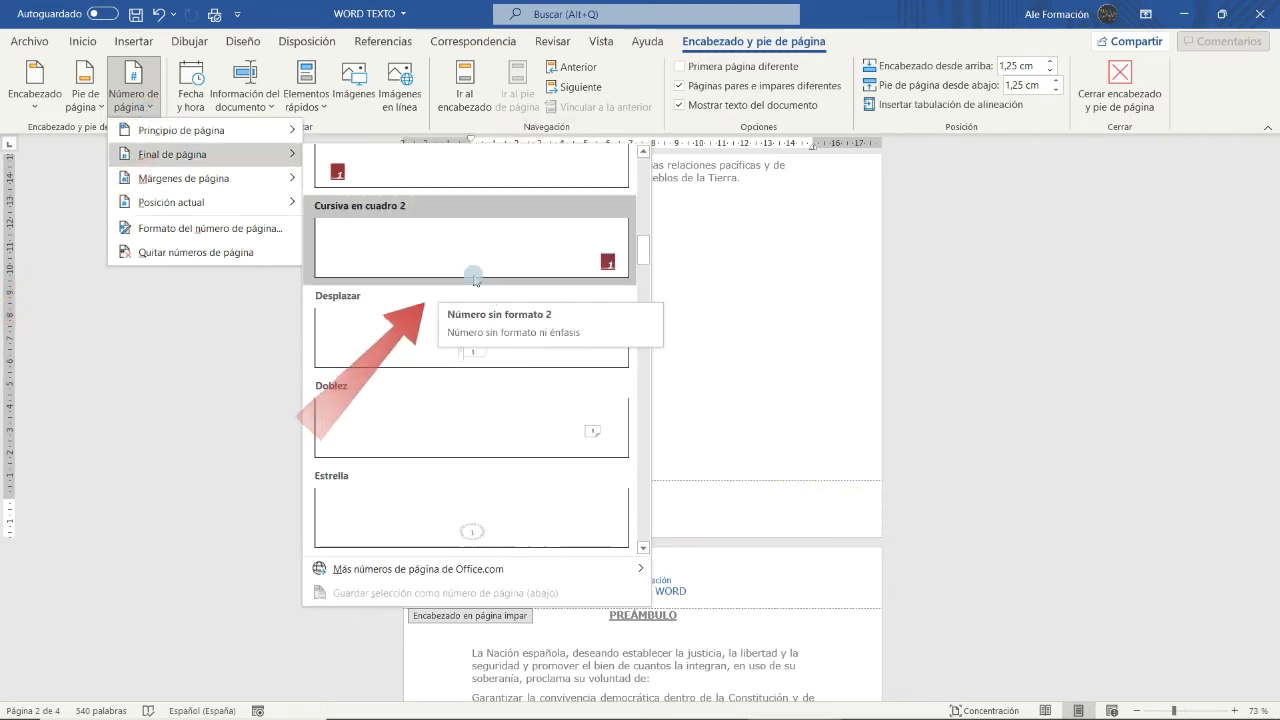
{"action": "left_click", "coordinate": [460, 262]}
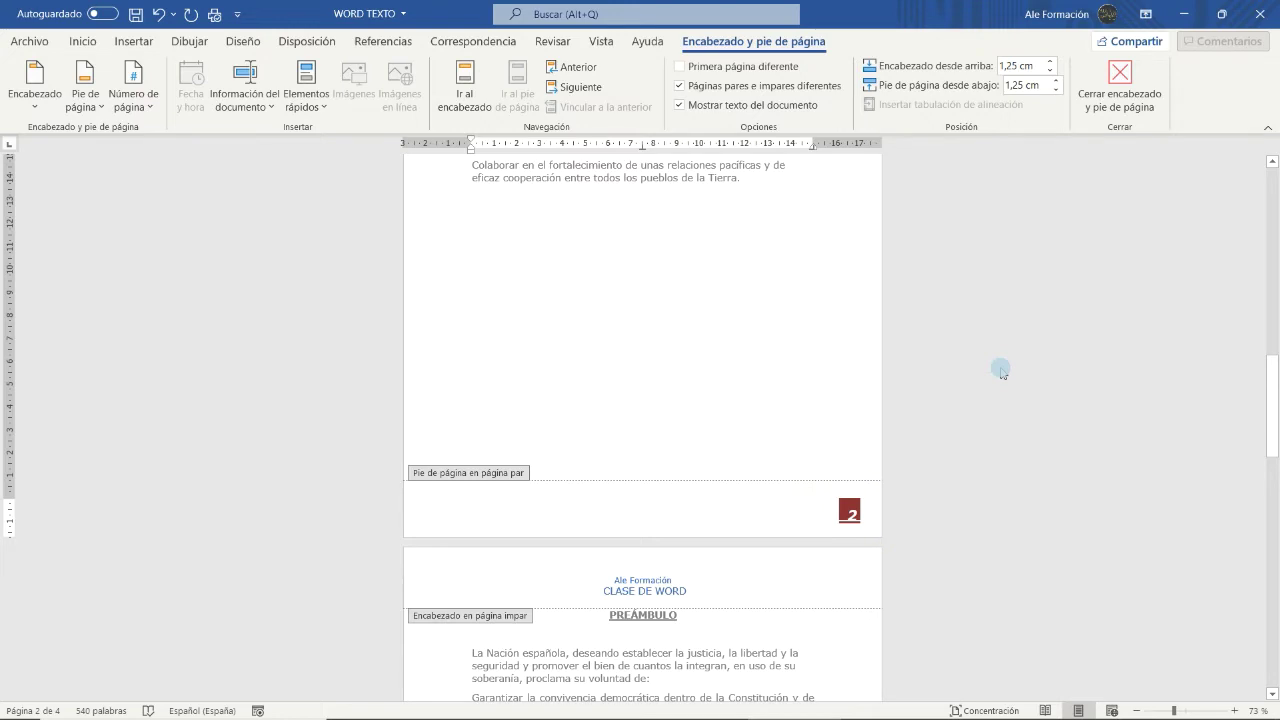
- Review the numbered pages, then make odd and even pages share one footer again
{"action": "scroll", "coordinate": [1002, 372], "scroll_direction": "up", "scroll_amount": 10}
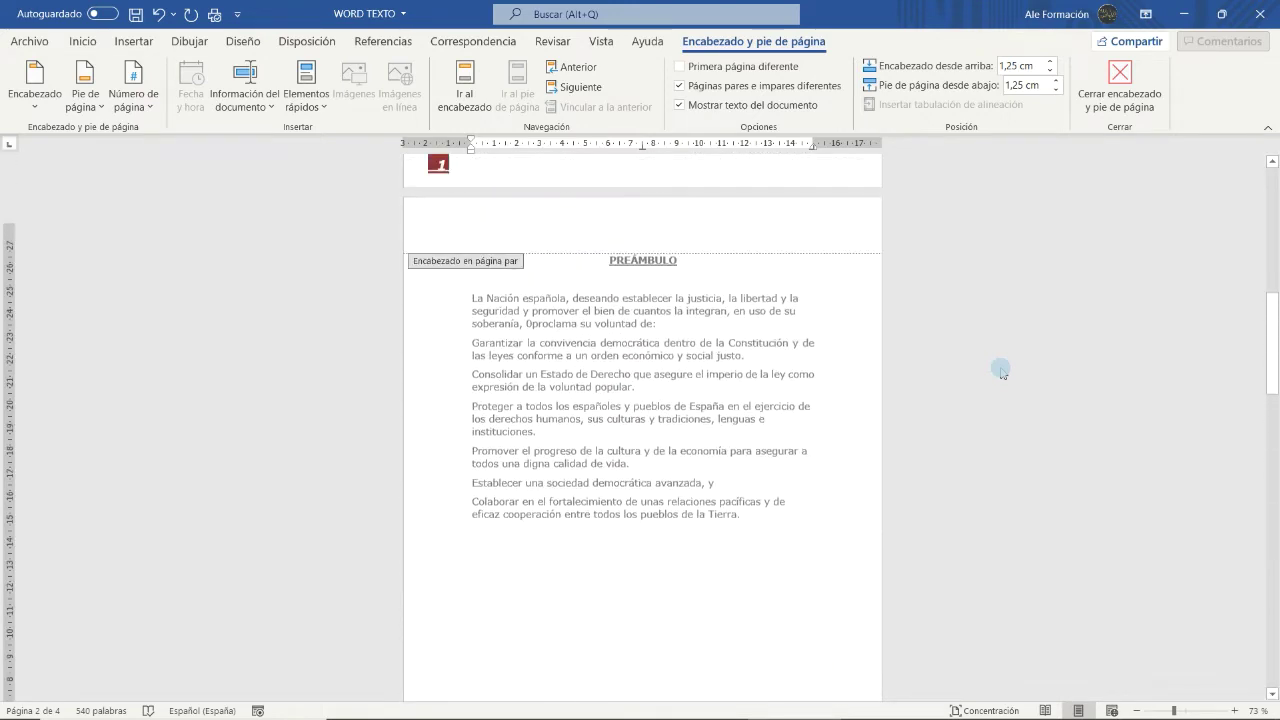
{"action": "scroll", "coordinate": [1001, 368], "scroll_direction": "up", "scroll_amount": 5}
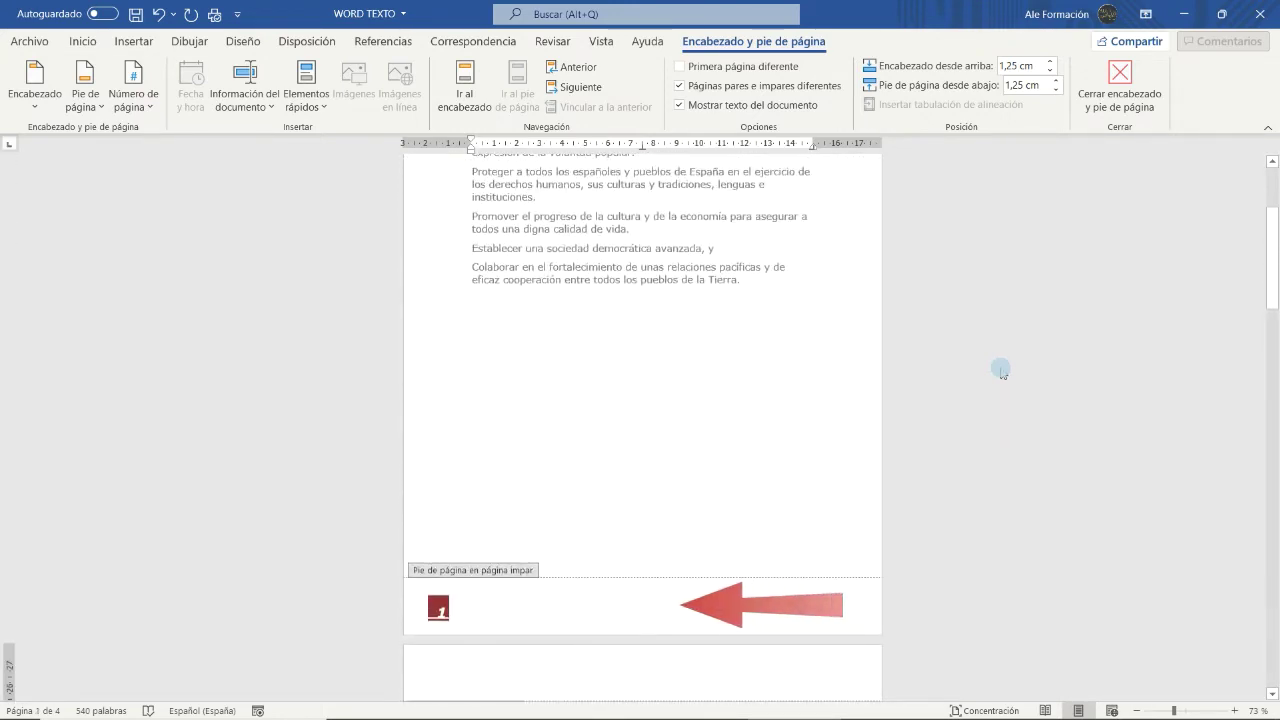
{"action": "scroll", "coordinate": [1002, 372], "scroll_direction": "down", "scroll_amount": 6}
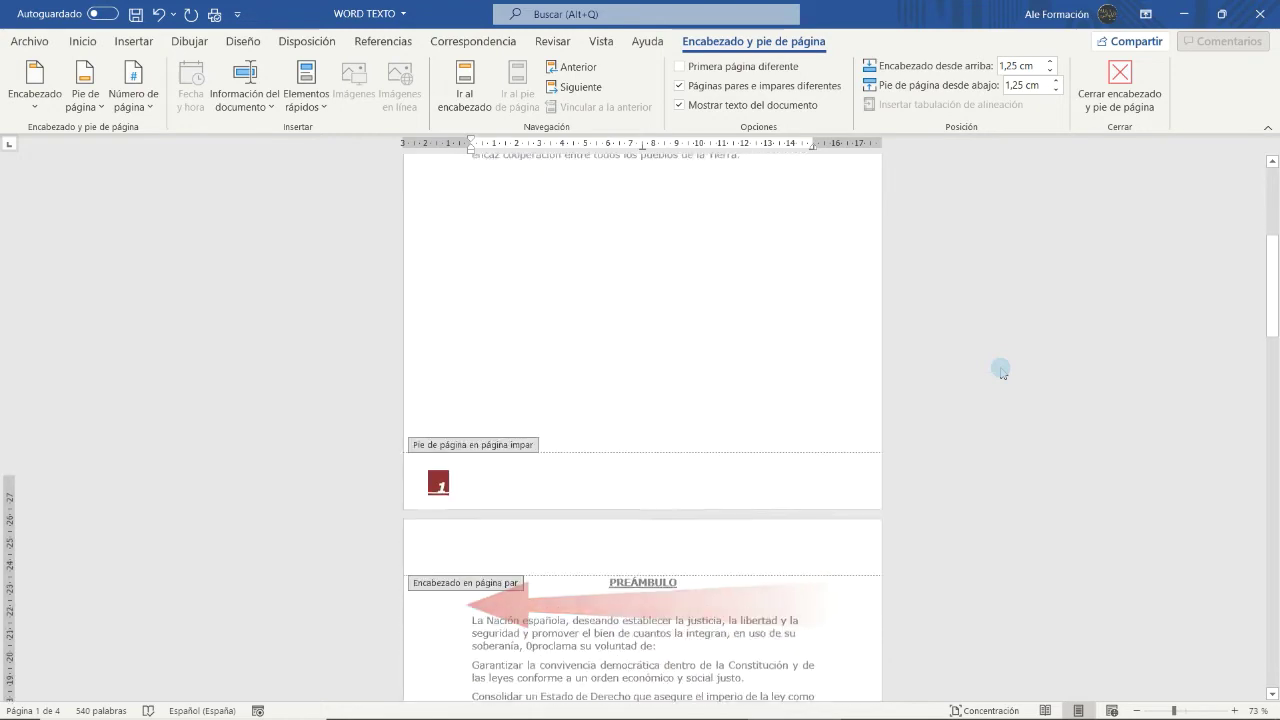
{"action": "scroll", "coordinate": [1002, 372], "scroll_direction": "down", "scroll_amount": 14}
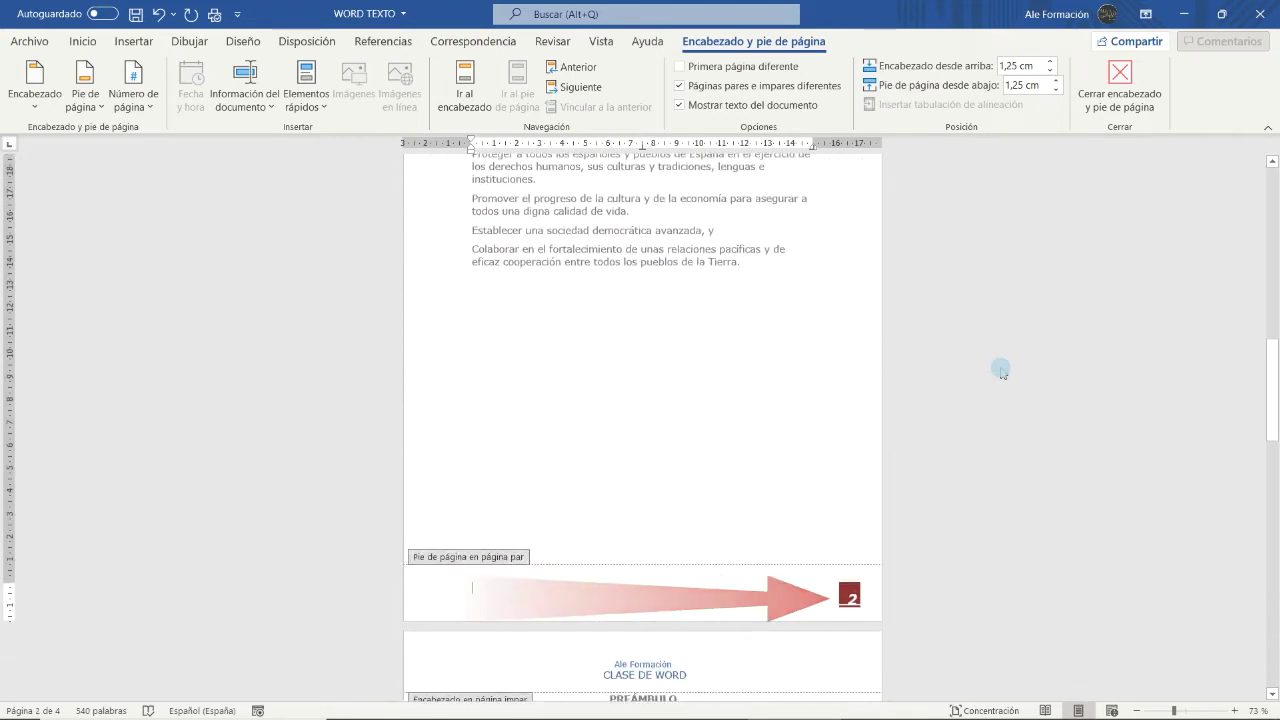
{"action": "scroll", "coordinate": [1002, 372], "scroll_direction": "down", "scroll_amount": 4}
{"action": "scroll", "coordinate": [1002, 372], "scroll_direction": "down", "scroll_amount": 3}
{"action": "scroll", "coordinate": [1002, 372], "scroll_direction": "down", "scroll_amount": 4}
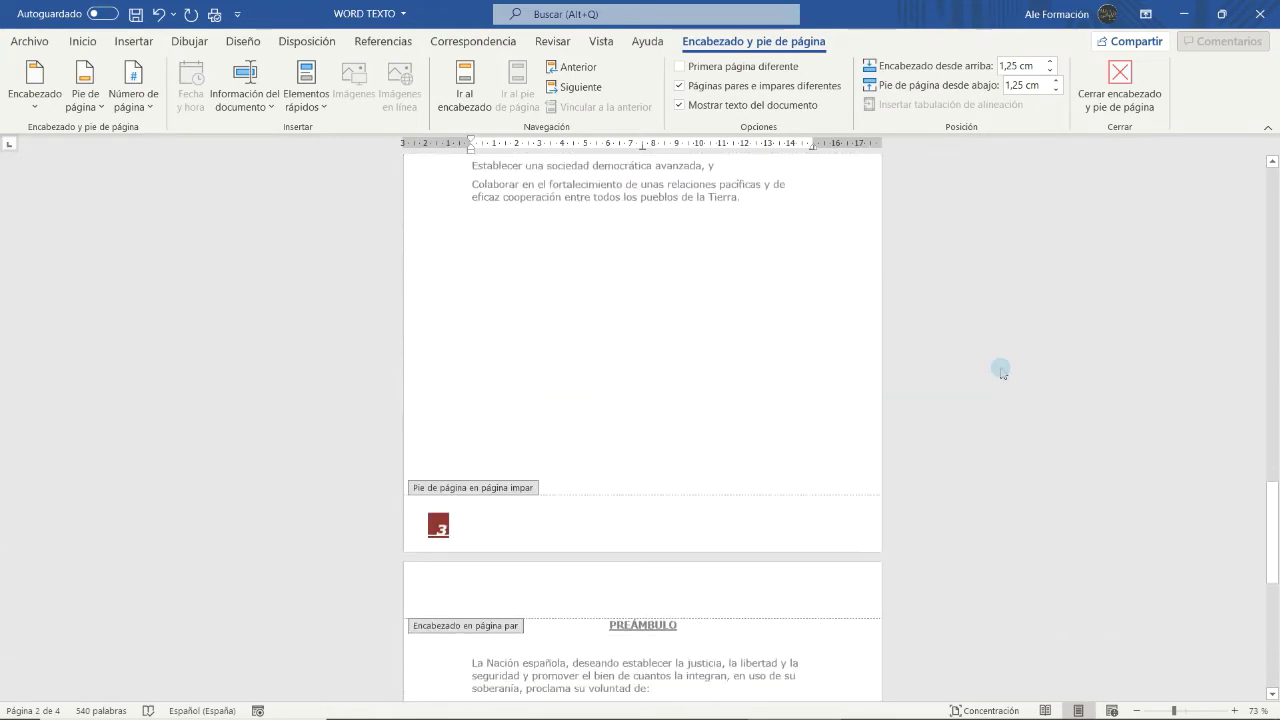
{"action": "scroll", "coordinate": [1000, 368], "scroll_direction": "down", "scroll_amount": 3}
{"action": "scroll", "coordinate": [1000, 368], "scroll_direction": "down", "scroll_amount": 5}
{"action": "scroll", "coordinate": [1000, 371], "scroll_direction": "down", "scroll_amount": 4}
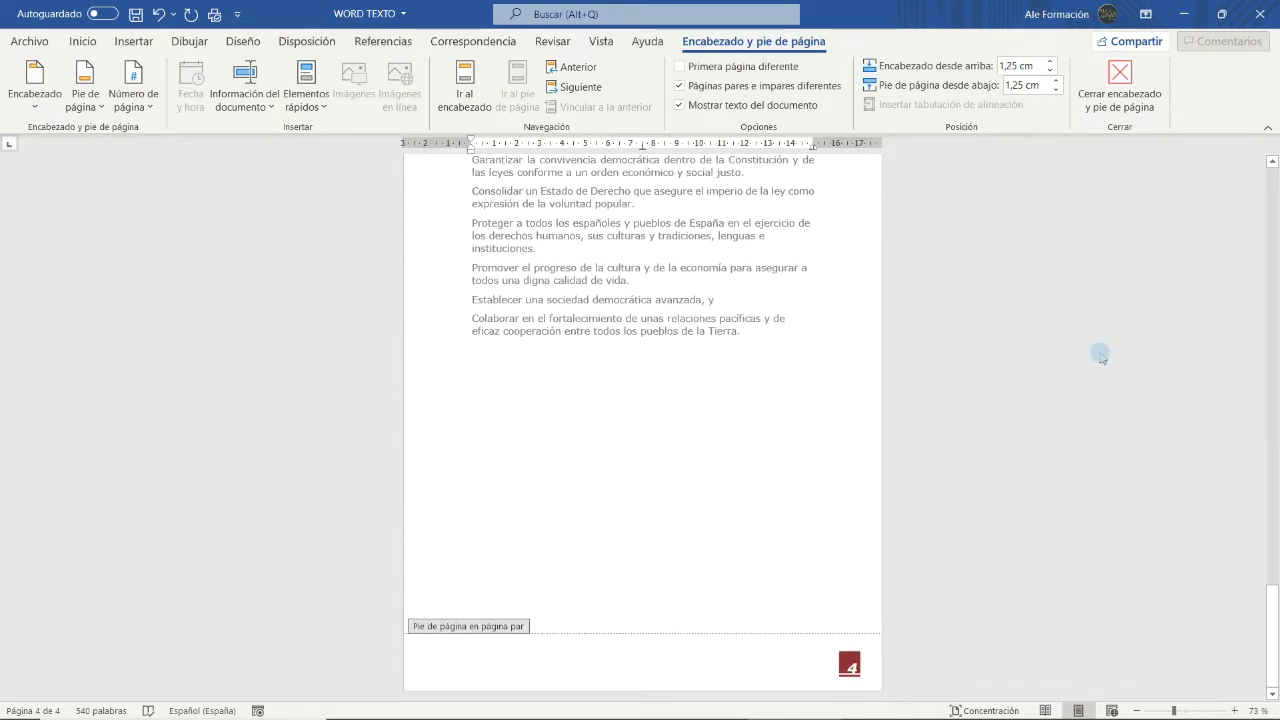
{"action": "left_click", "coordinate": [690, 88]}
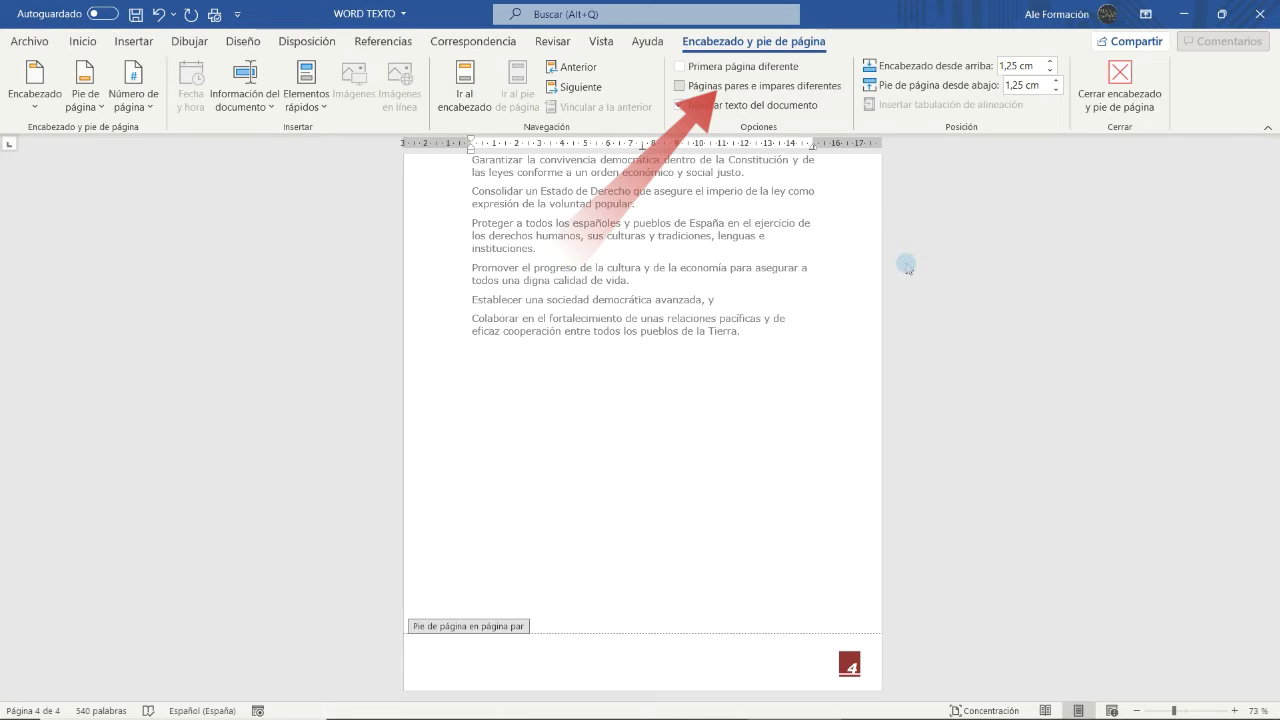
- Scroll through the pages to confirm every footer shows the left red boxed number
{"action": "scroll", "coordinate": [1115, 330], "scroll_direction": "up", "scroll_amount": 5}
{"action": "scroll", "coordinate": [1115, 330], "scroll_direction": "up", "scroll_amount": 5}
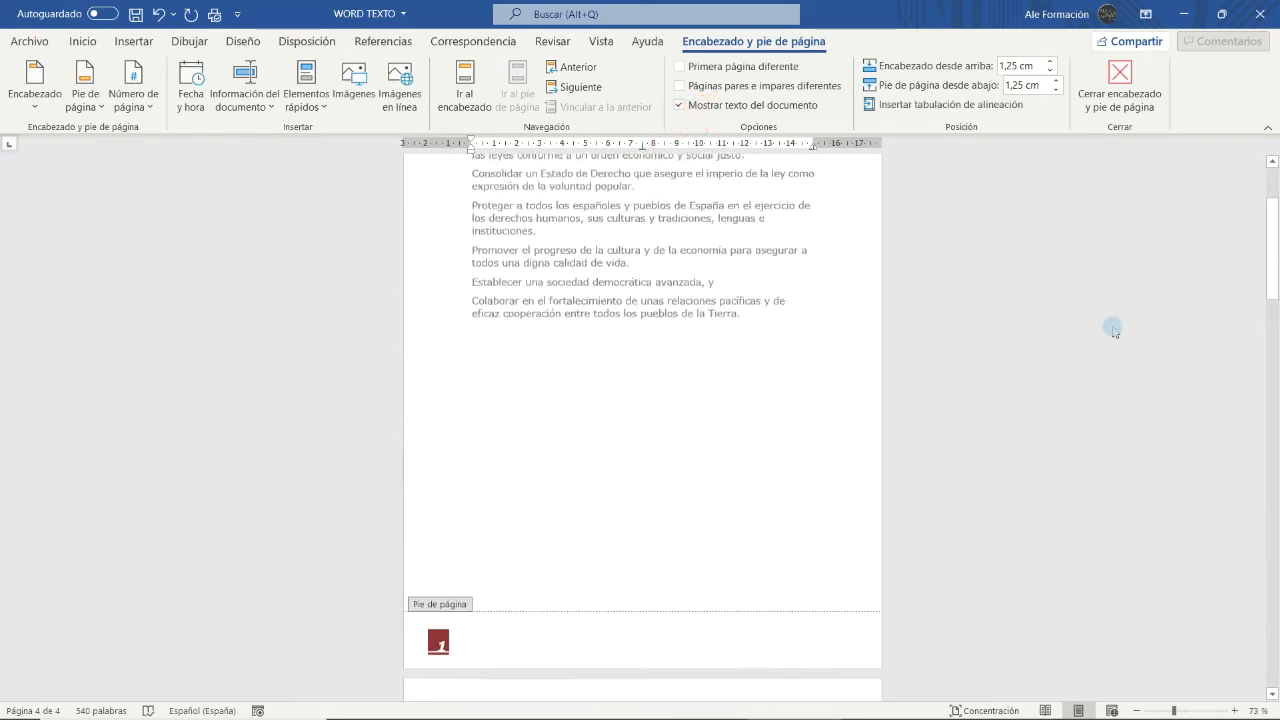
{"action": "scroll", "coordinate": [1115, 330], "scroll_direction": "down", "scroll_amount": 4}
{"action": "scroll", "coordinate": [1115, 330], "scroll_direction": "down", "scroll_amount": 4}
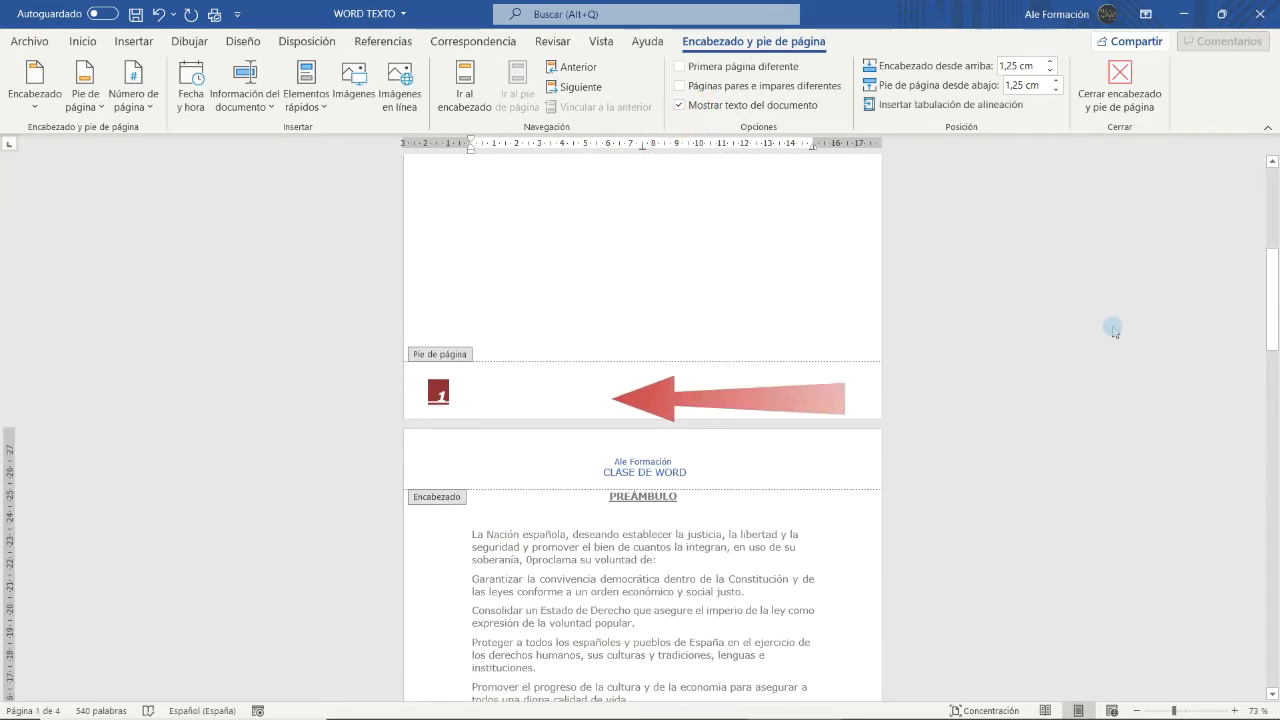
{"action": "scroll", "coordinate": [1115, 330], "scroll_direction": "down", "scroll_amount": 3}
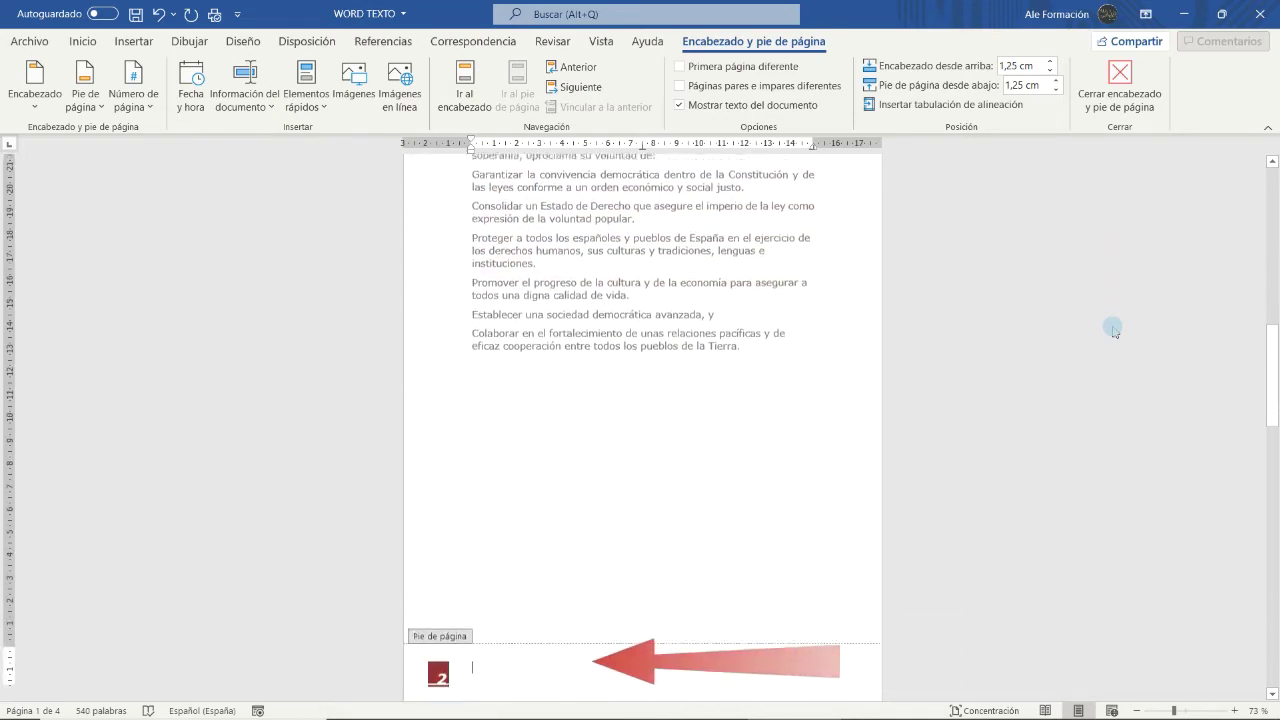
{"action": "scroll", "coordinate": [1114, 329], "scroll_direction": "up", "scroll_amount": 1}
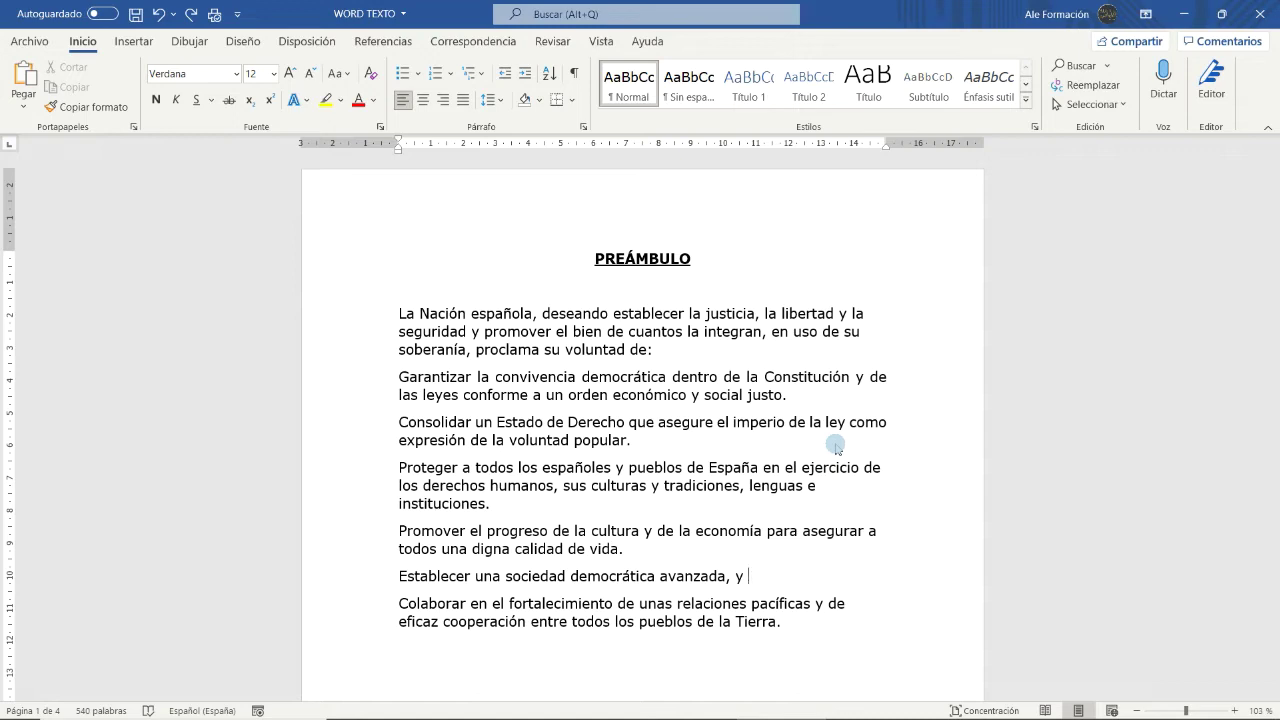
- Zoom out and show the document as several pages side by side, then bring up Disposición
{"action": "scroll", "coordinate": [857, 388], "scroll_direction": "down", "scroll_amount": 5, "text": "ctrl"}
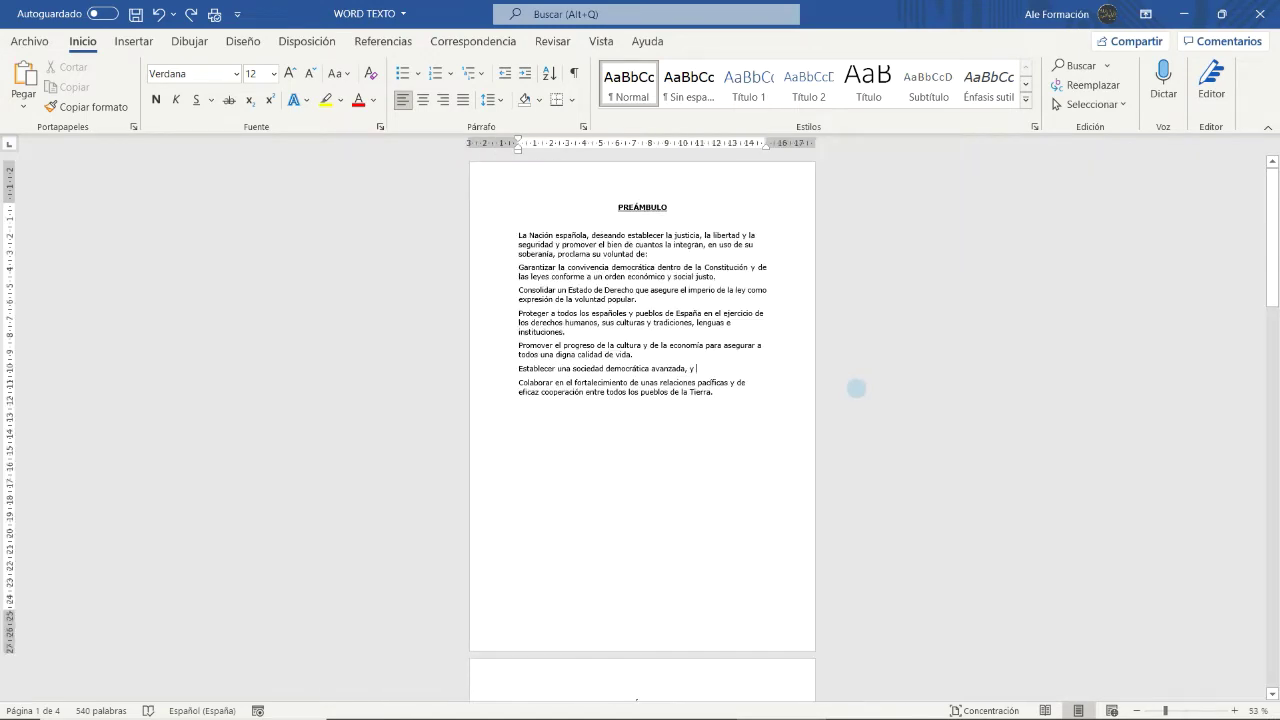
{"action": "scroll", "coordinate": [857, 388], "scroll_direction": "down", "scroll_amount": 1, "text": "ctrl"}
{"action": "scroll", "coordinate": [857, 388], "scroll_direction": "down", "scroll_amount": 1, "text": "ctrl"}
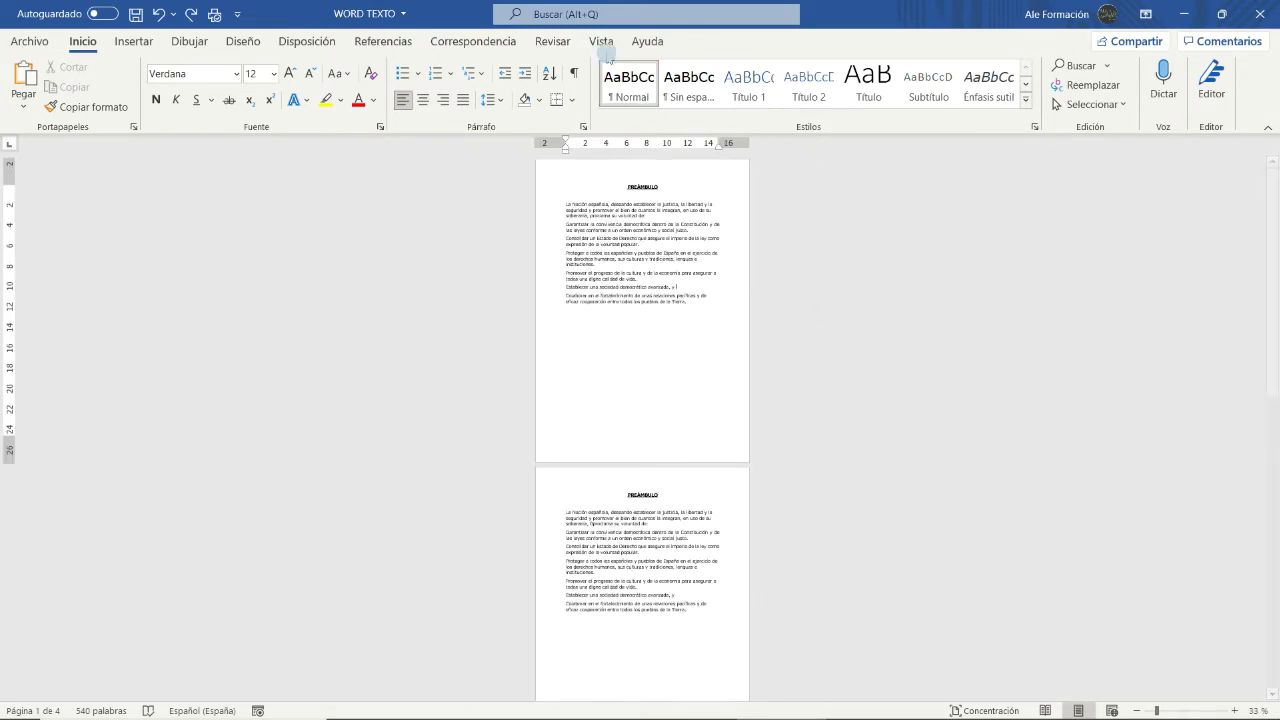
{"action": "left_click", "coordinate": [601, 41]}
{"action": "left_click", "coordinate": [684, 85]}
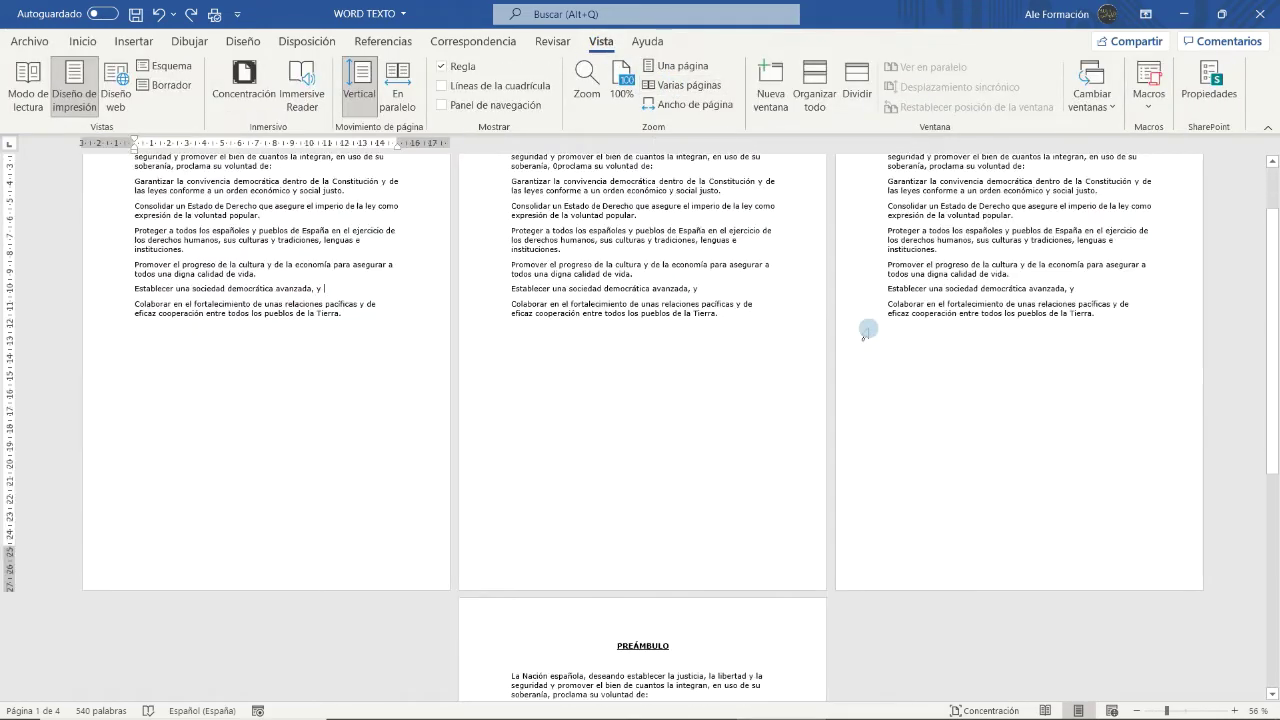
{"action": "scroll", "coordinate": [866, 330], "scroll_direction": "up", "scroll_amount": 2}
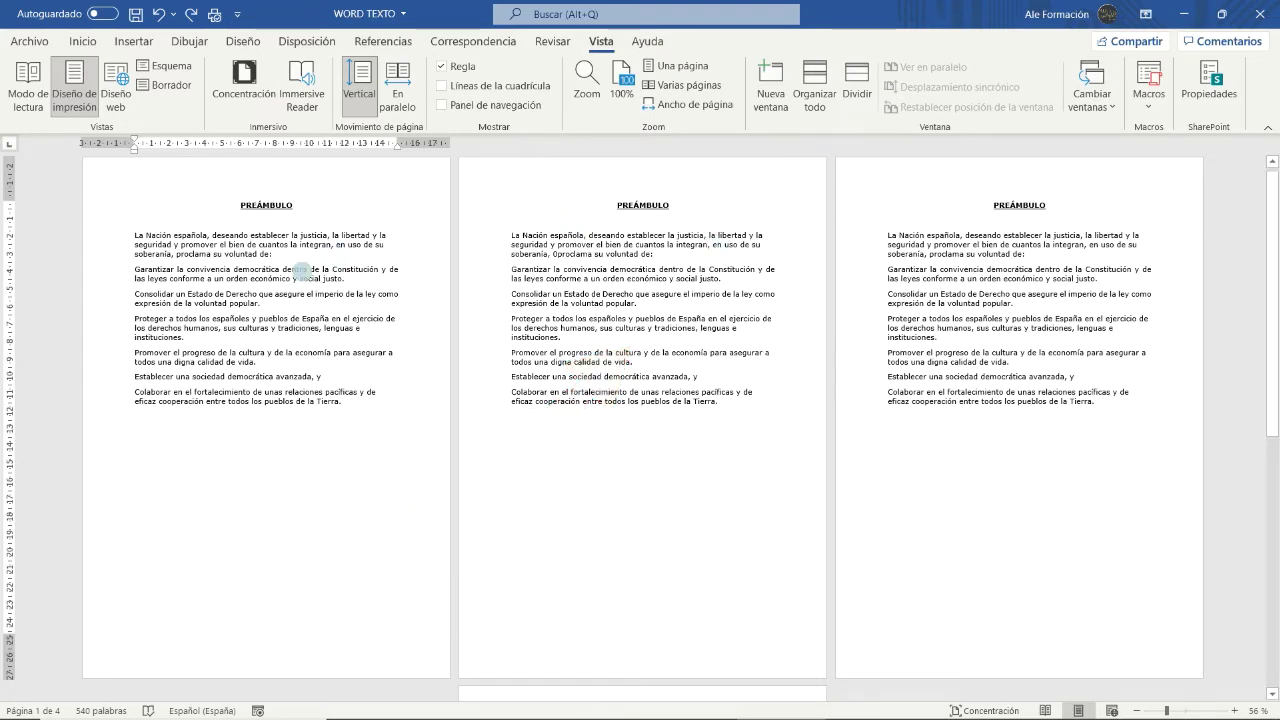
{"action": "left_click", "coordinate": [306, 41]}
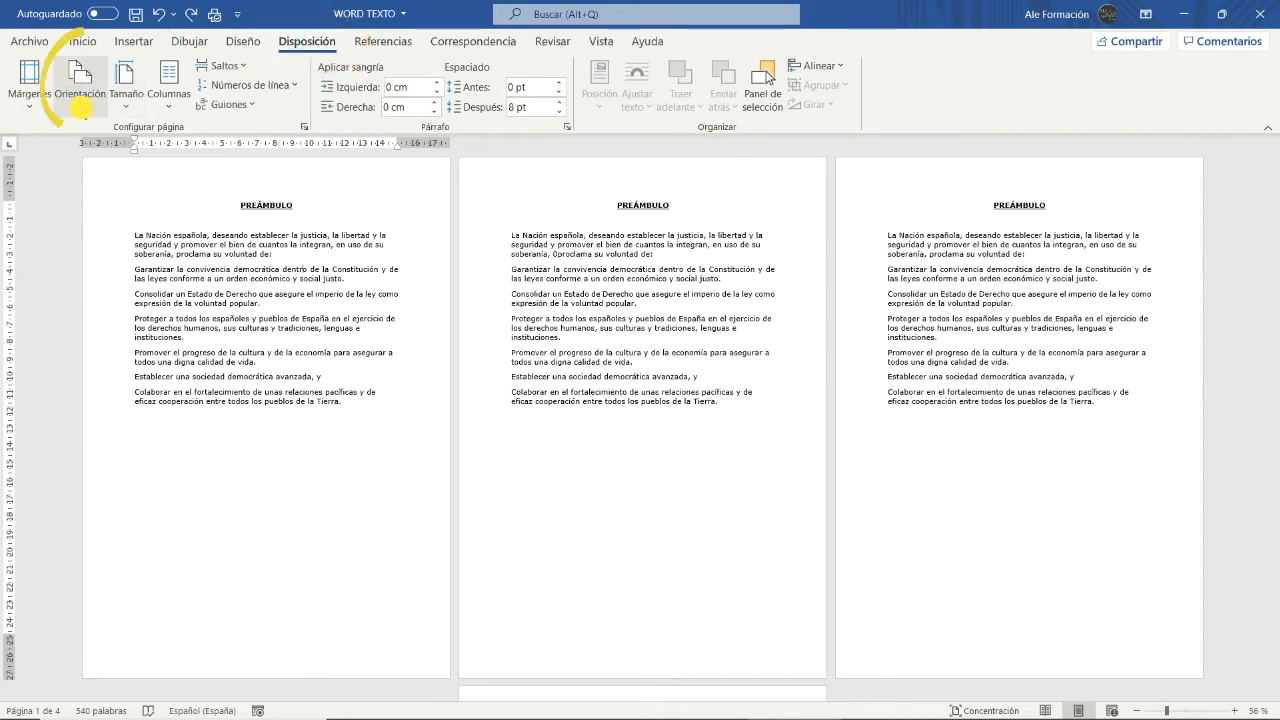
- Switch the page orientation to Horizontal (landscape)
{"action": "left_click", "coordinate": [82, 90]}
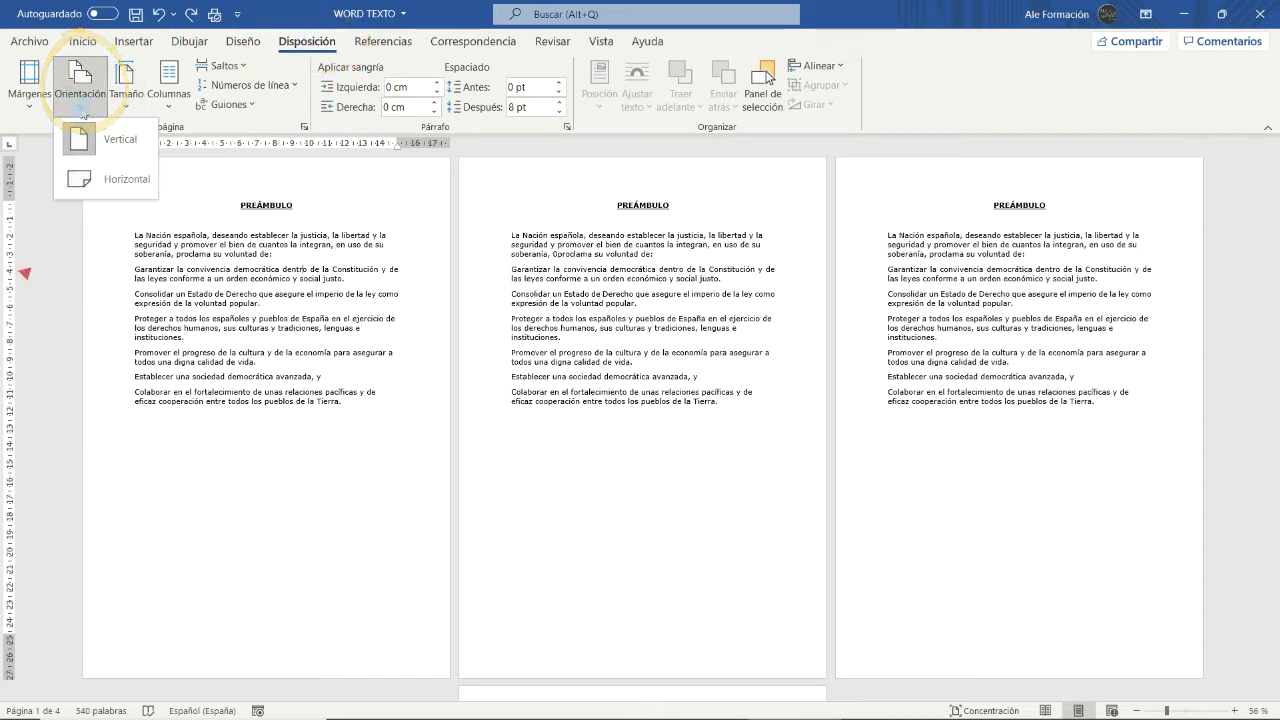
{"action": "left_click", "coordinate": [128, 180]}
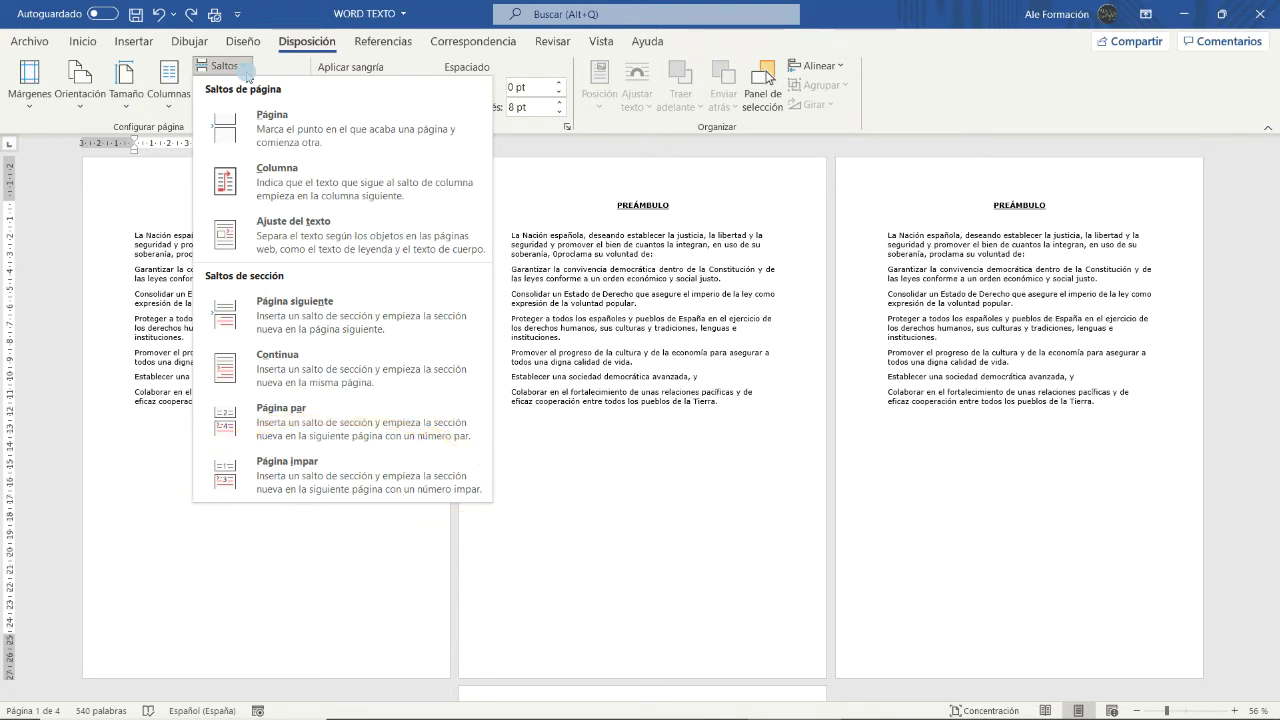
- Insert a next-page section break from the Saltos list
{"action": "left_click", "coordinate": [152, 268]}
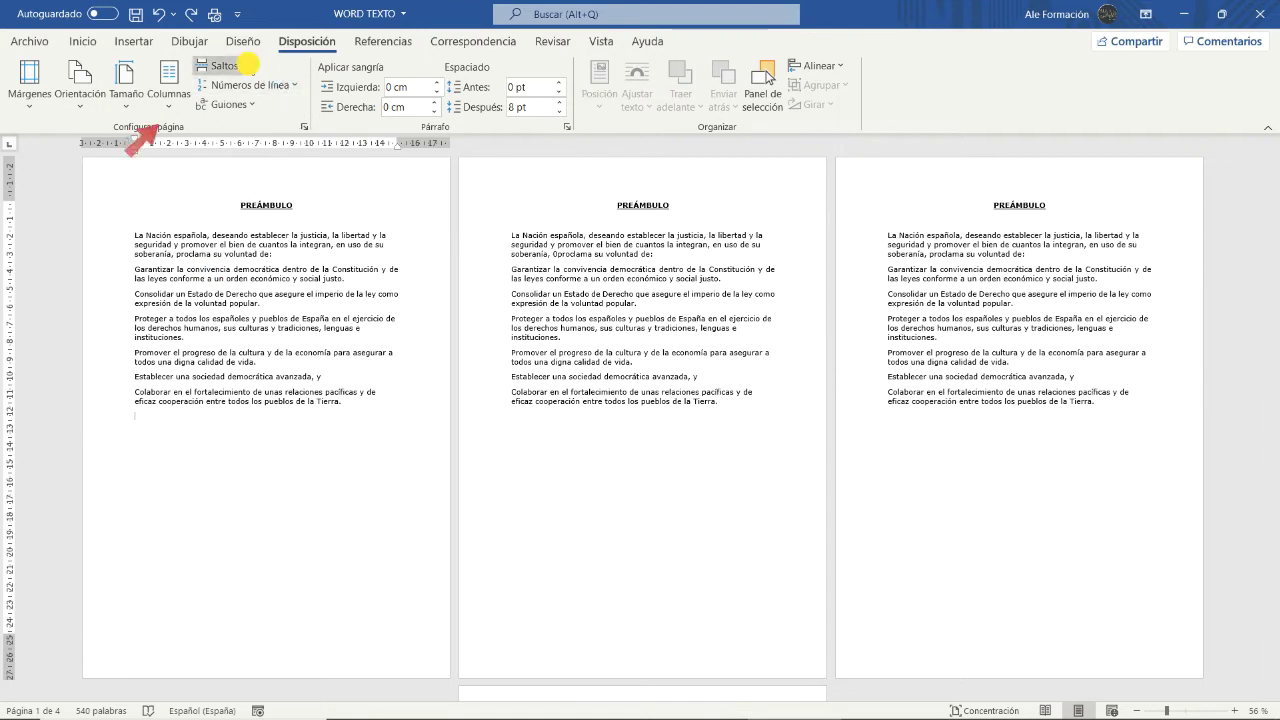
{"action": "left_click", "coordinate": [247, 65]}
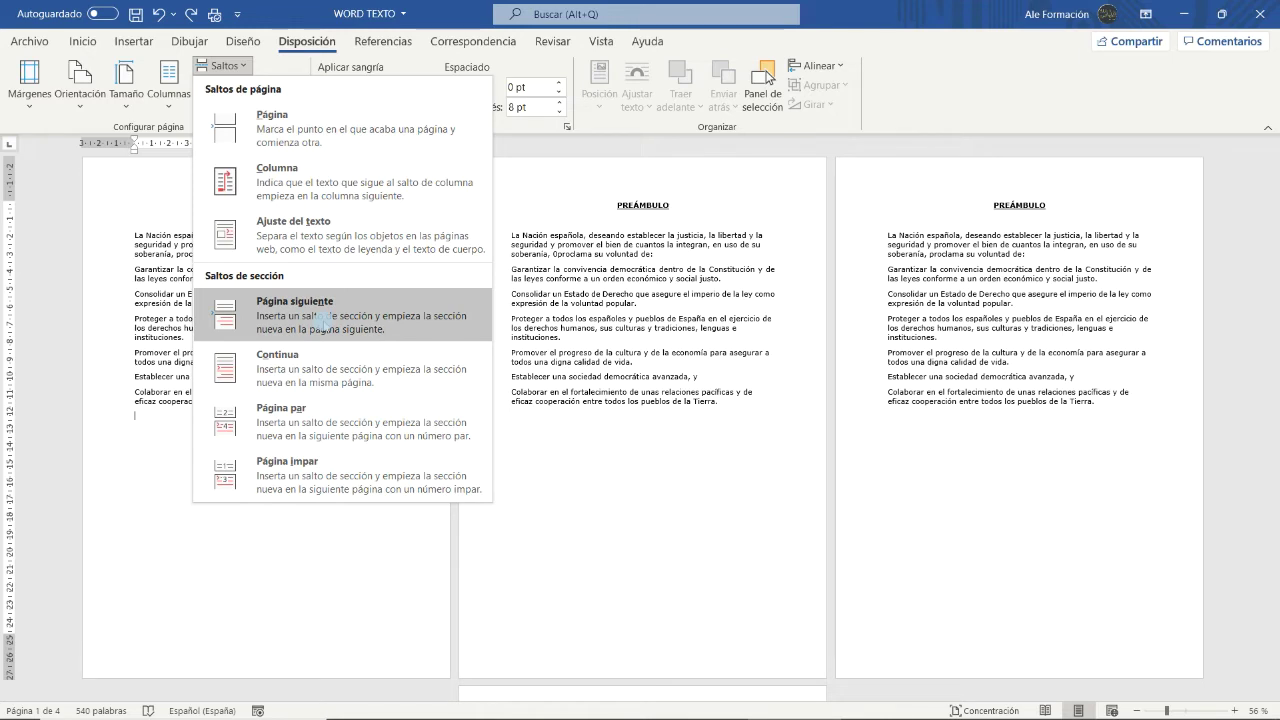
{"action": "left_click", "coordinate": [322, 320]}
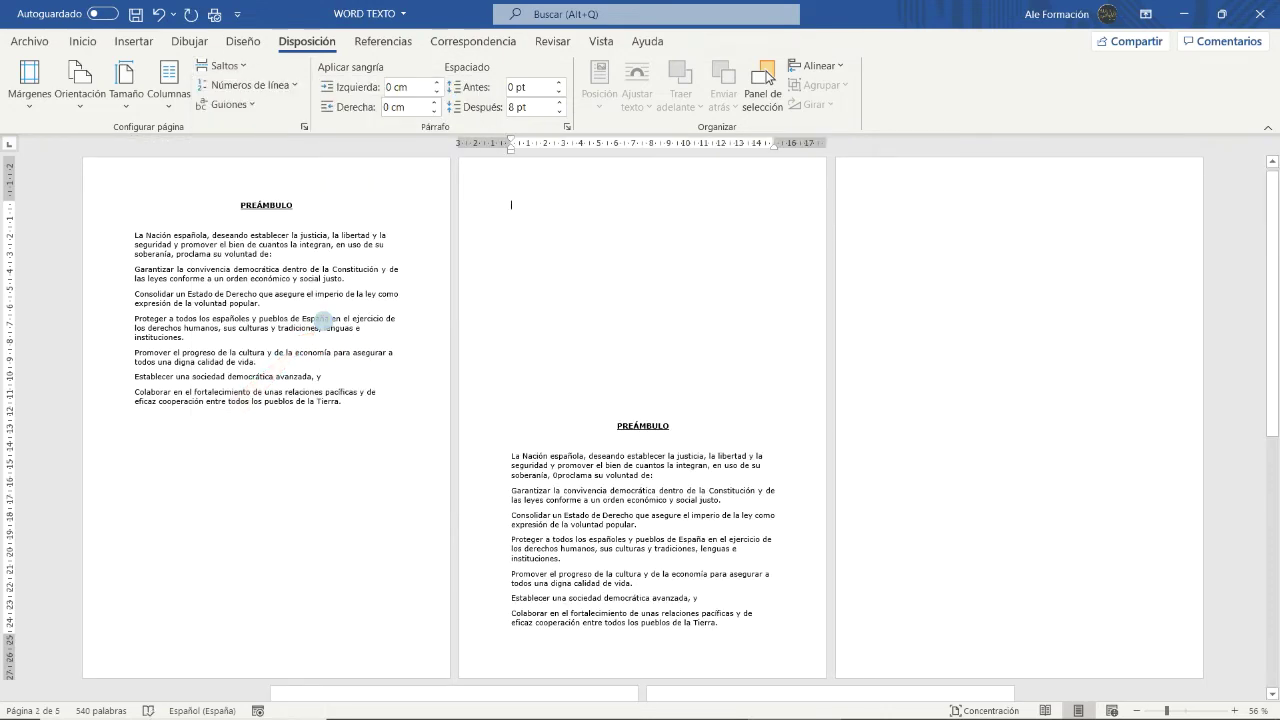
- Delete the empty lines above page 2's PREÁMBULO heading so it starts at the top
{"action": "left_click", "coordinate": [617, 428]}
{"action": "key", "text": "BackSpace"}
{"action": "key", "text": "BackSpace"}
{"action": "key", "text": "BackSpace"}
{"action": "key", "text": "BackSpace"}
{"action": "key", "text": "BackSpace"}
{"action": "key", "text": "BackSpace"}
{"action": "key", "text": "BackSpace"}
{"action": "key", "text": "BackSpace"}
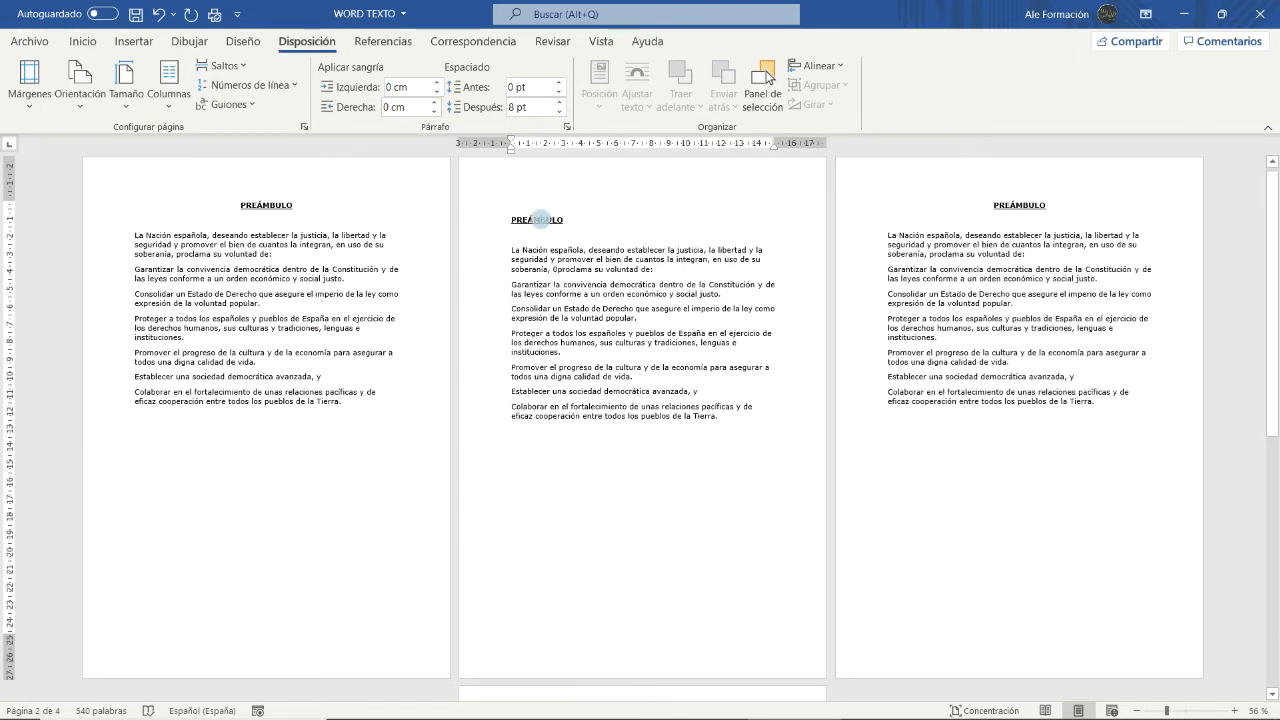
{"action": "left_click", "coordinate": [83, 41]}
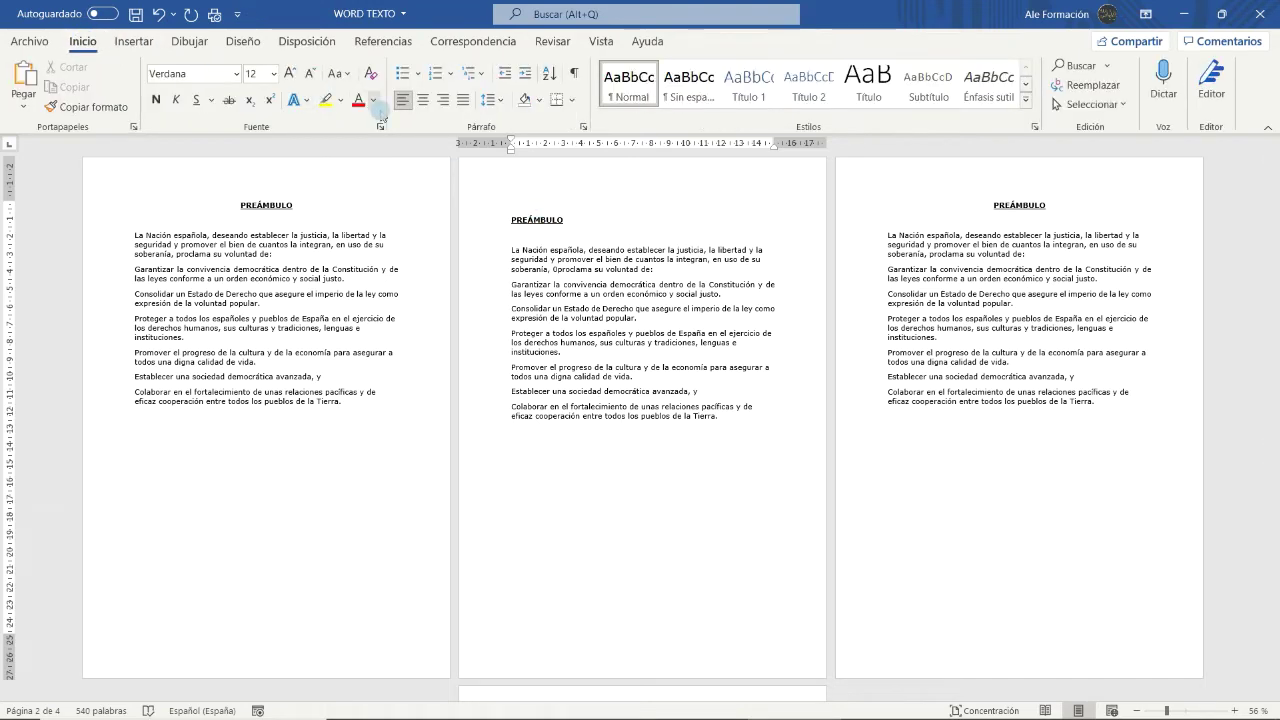
- Centre page 2's PREÁMBULO heading to match page 1
{"action": "left_click", "coordinate": [423, 100]}
{"action": "left_click", "coordinate": [694, 288]}
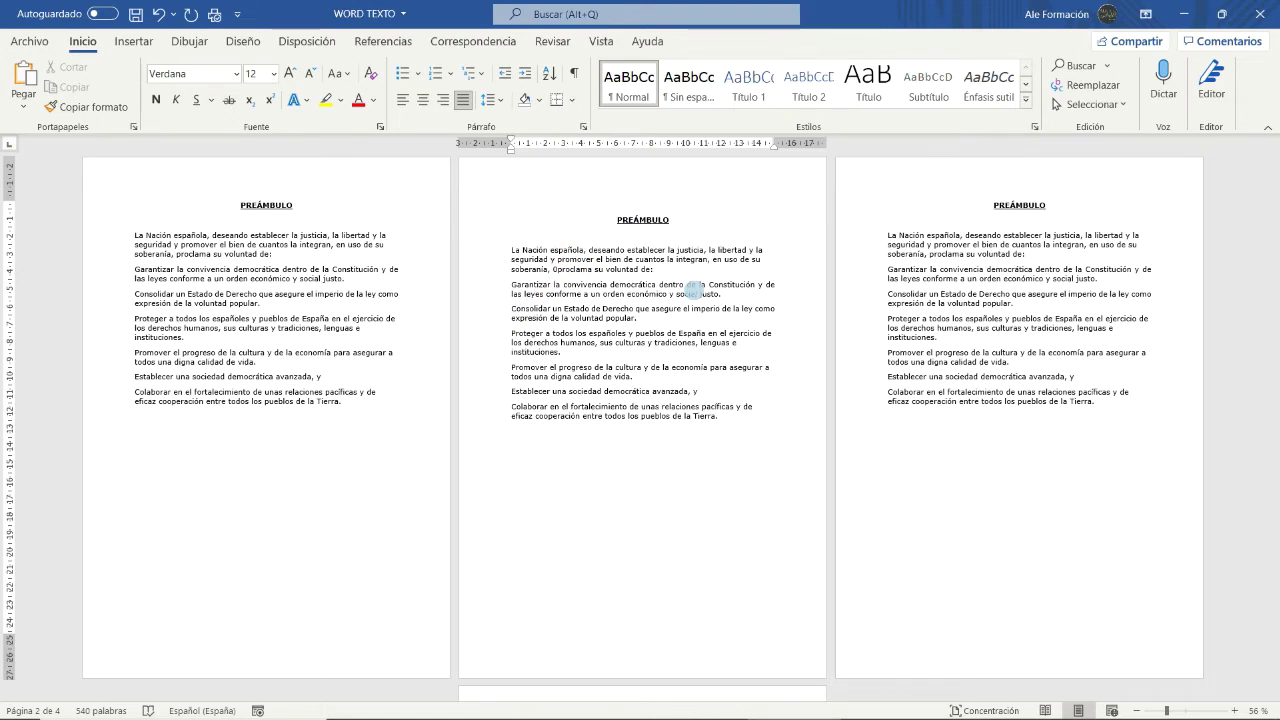
{"action": "left_click", "coordinate": [601, 41]}
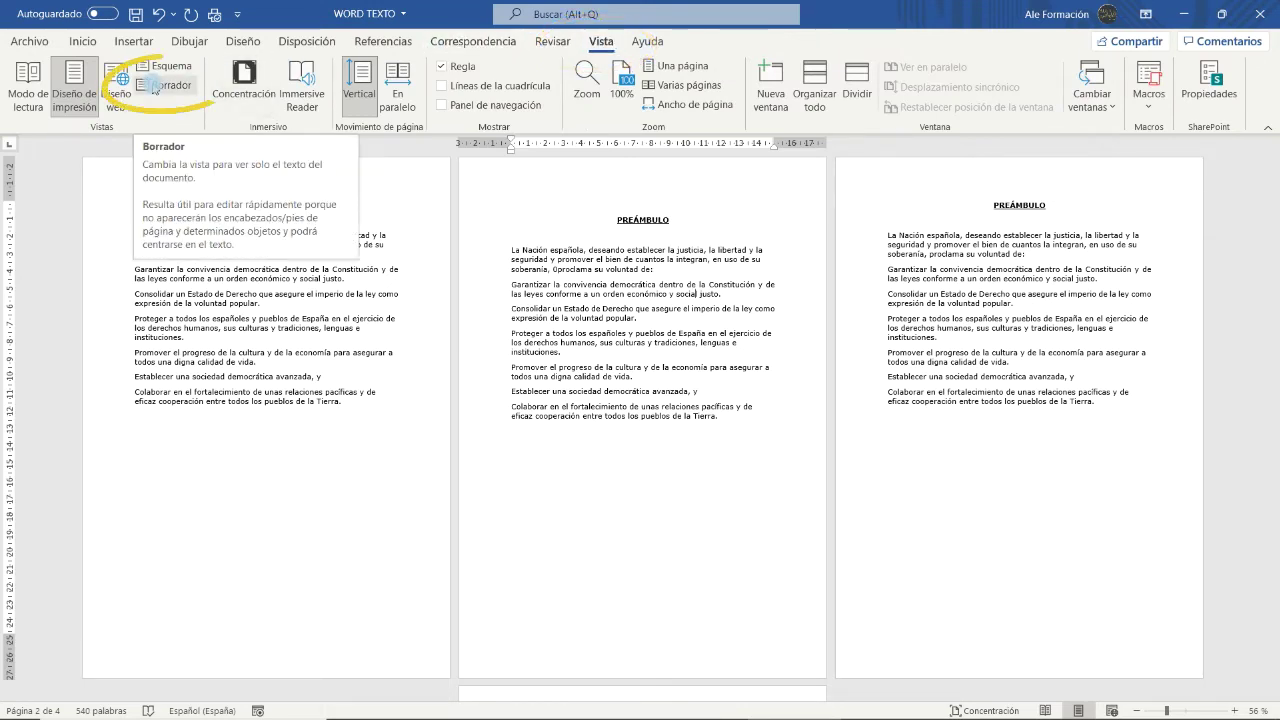
{"action": "left_click", "coordinate": [155, 88]}
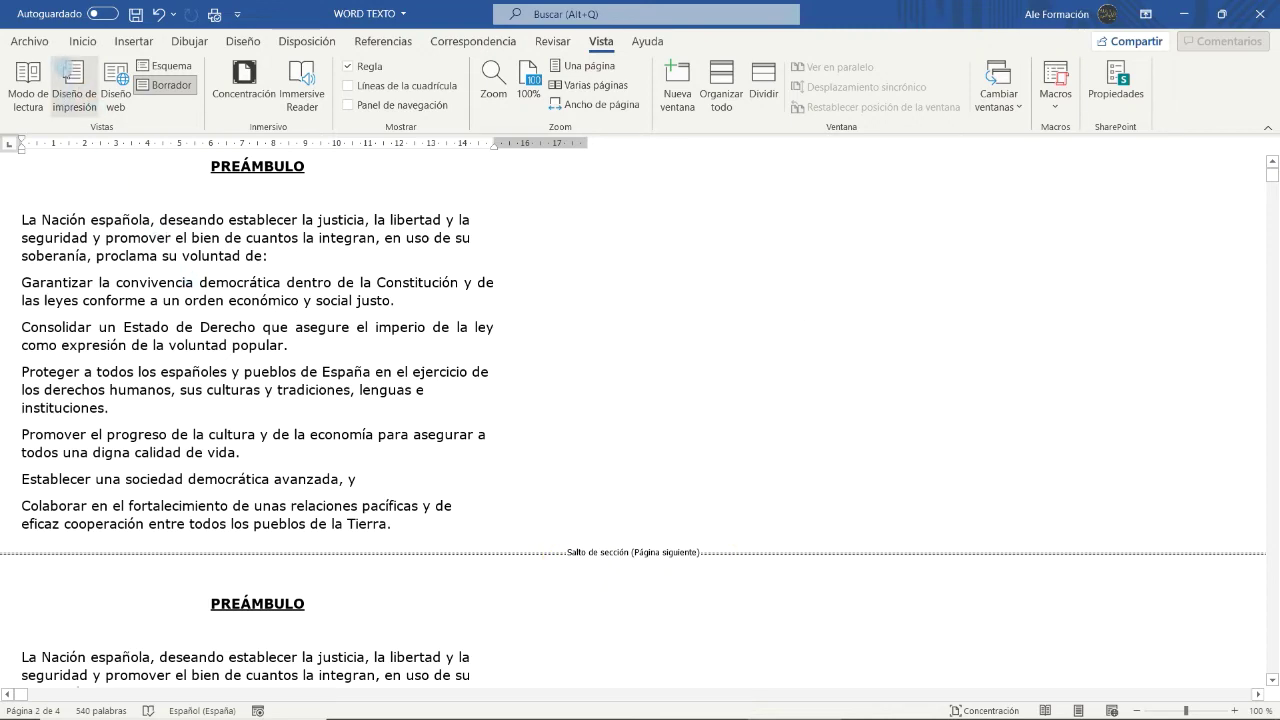
{"action": "left_click", "coordinate": [66, 72]}
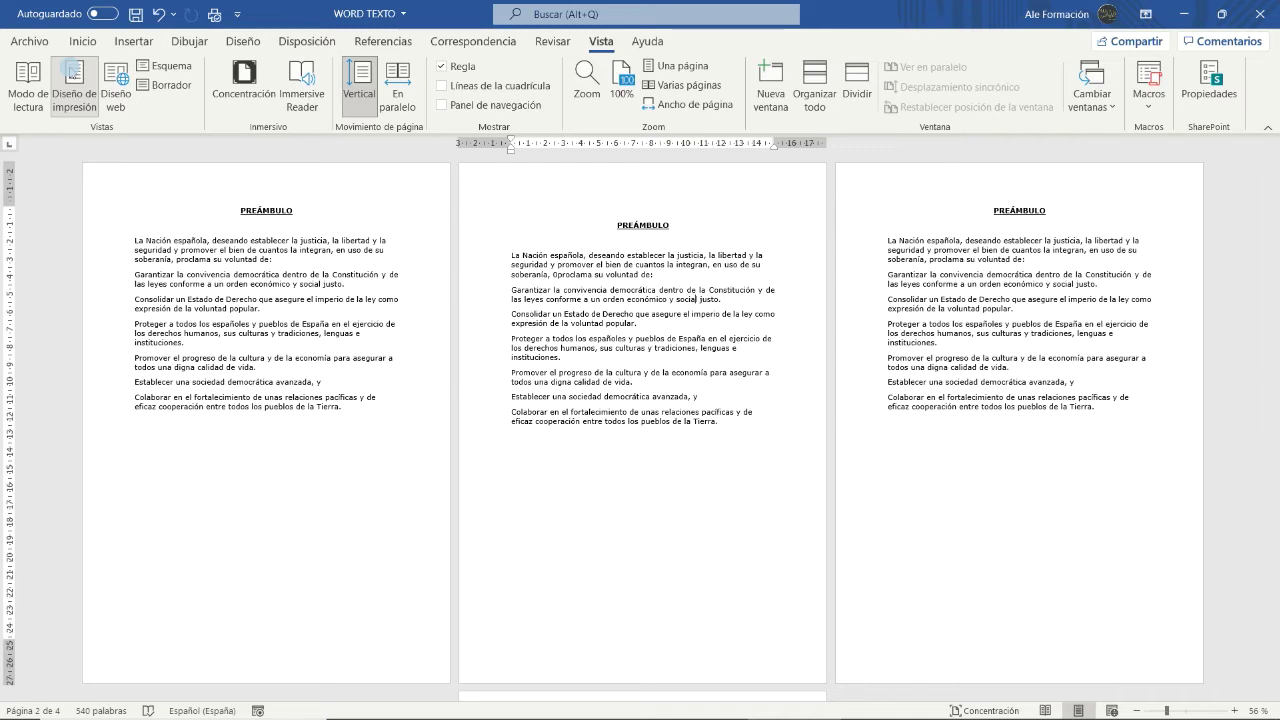
{"action": "left_click", "coordinate": [522, 442]}
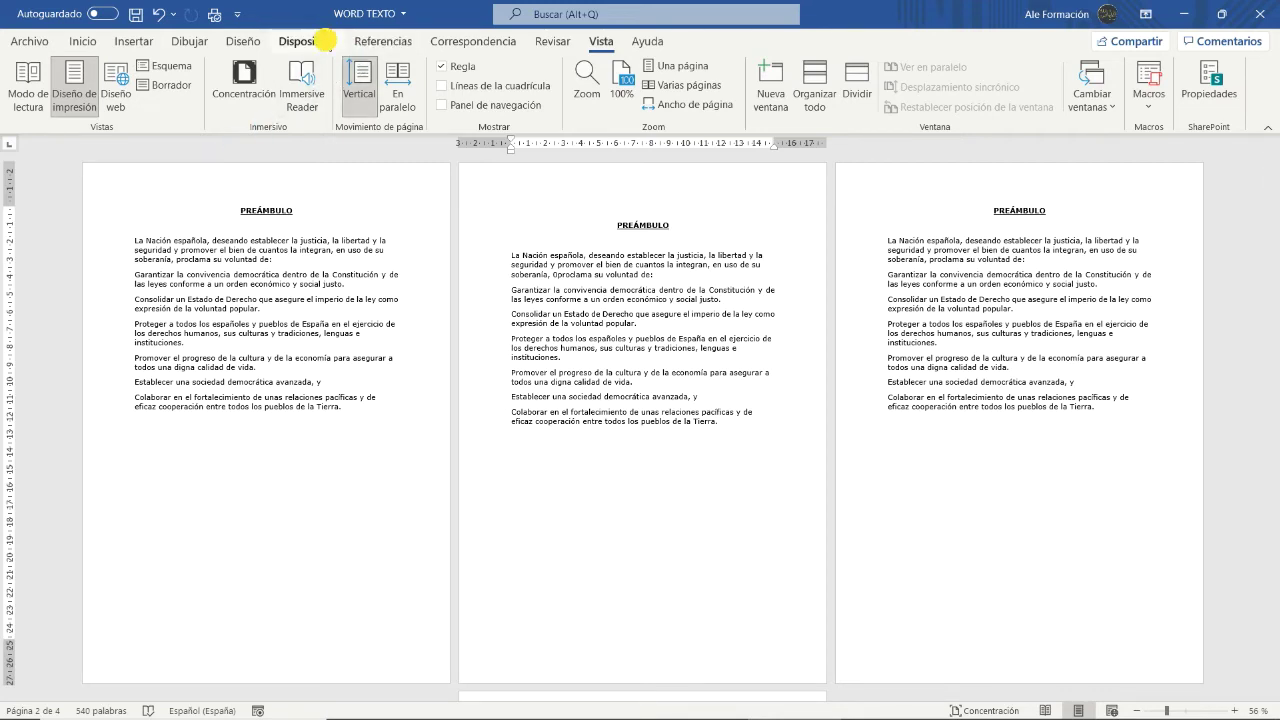
- Insert a Página siguiente section break before the third PREÁMBULO copy
{"action": "left_click", "coordinate": [292, 42]}
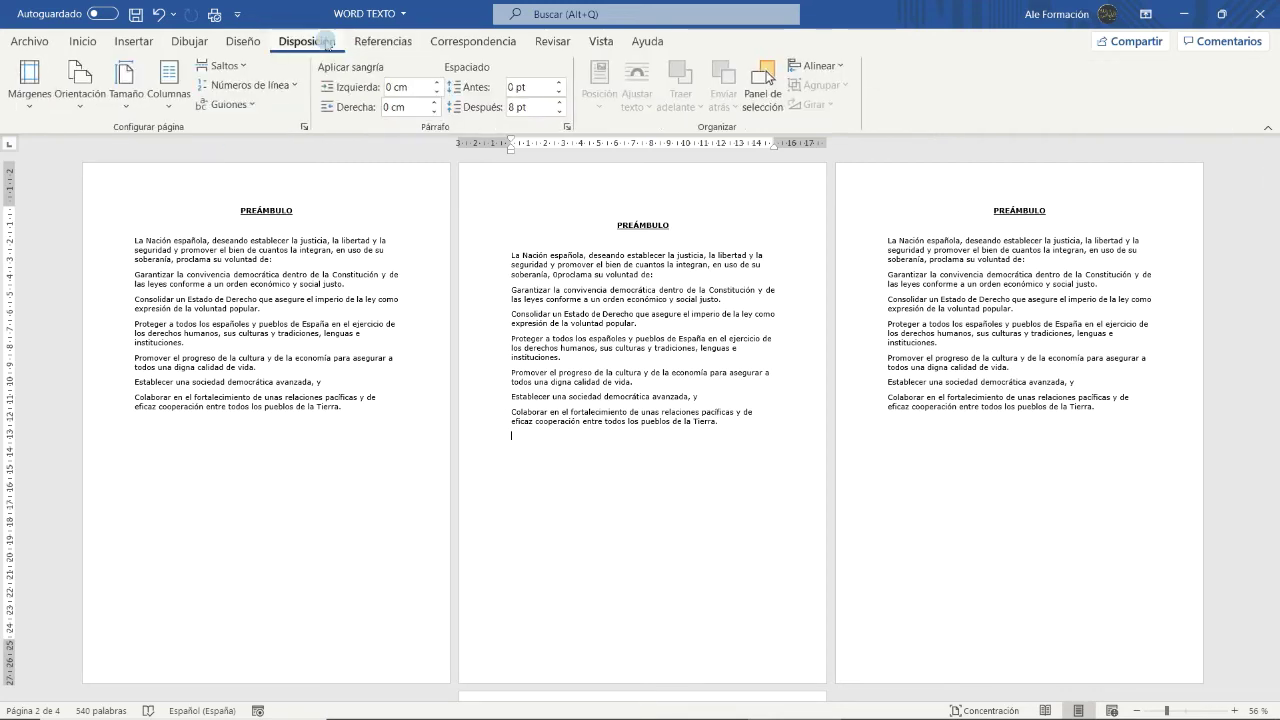
{"action": "left_click", "coordinate": [247, 68]}
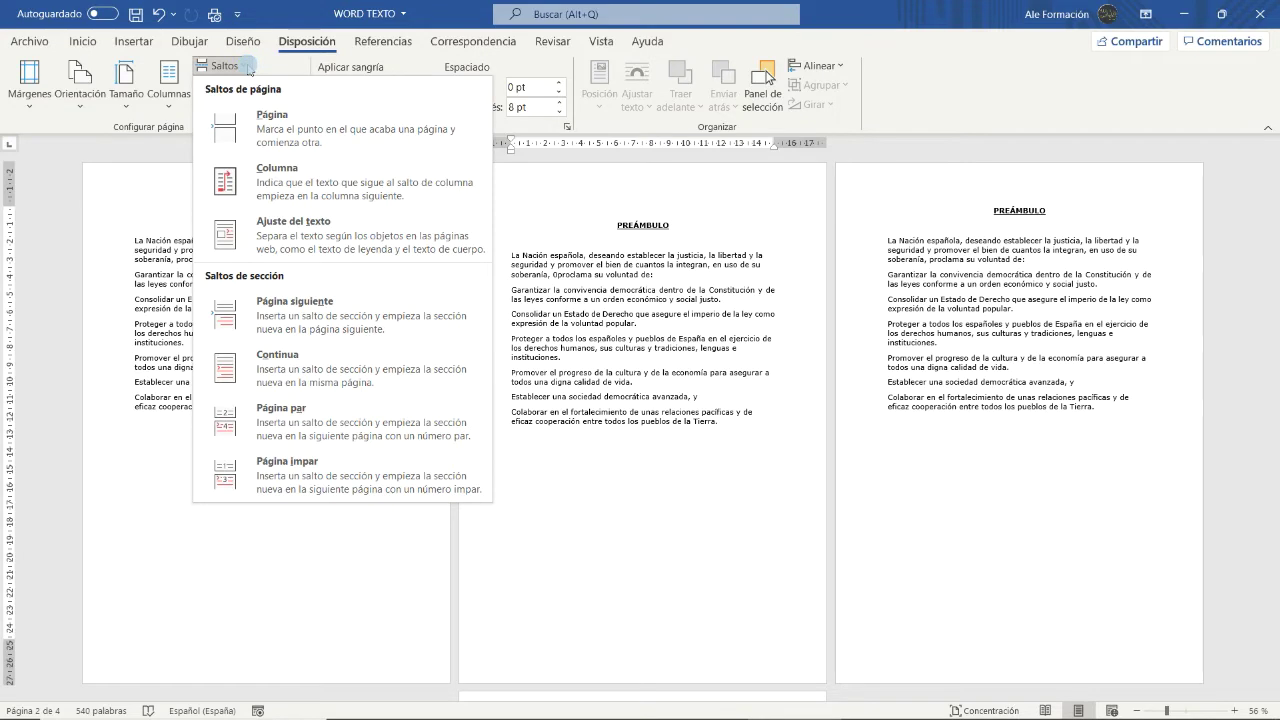
{"action": "left_click", "coordinate": [300, 318]}
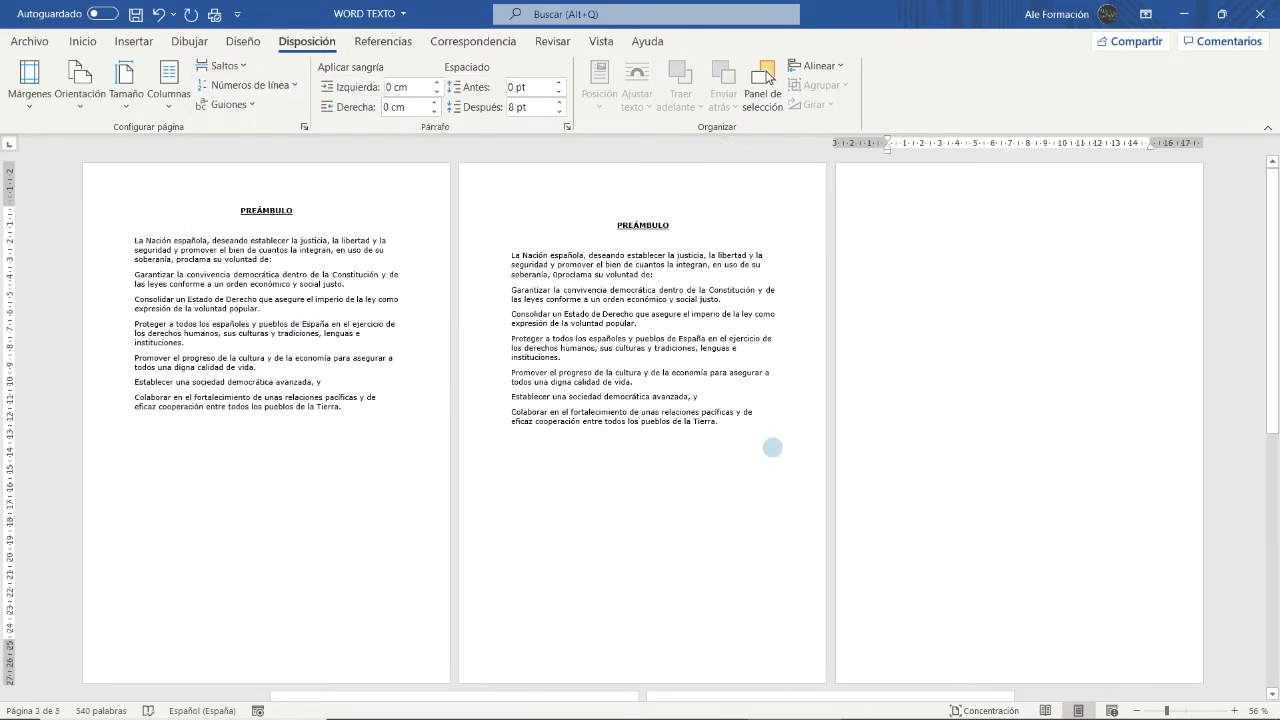
- Left-align the third PREÁMBULO heading and remove the blank page before it
{"action": "scroll", "coordinate": [890, 291], "scroll_direction": "down", "scroll_amount": 2}
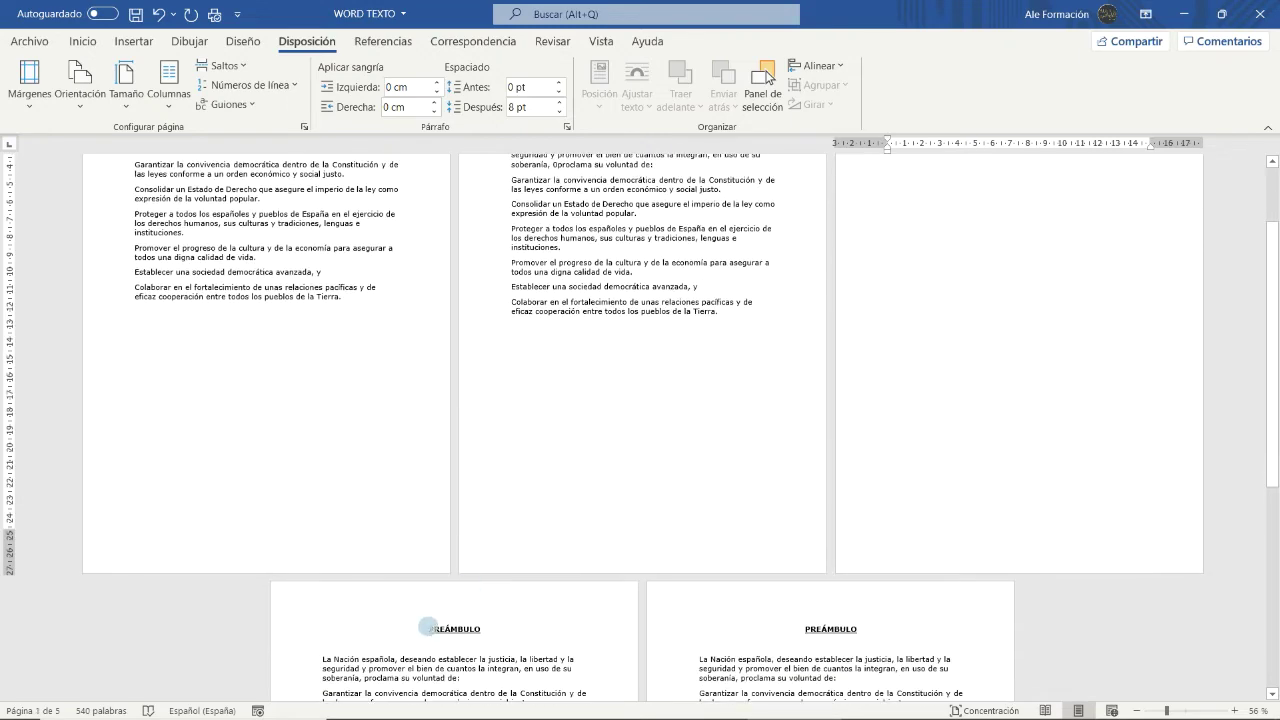
{"action": "left_click", "coordinate": [440, 628]}
{"action": "key", "text": "ctrl+q"}
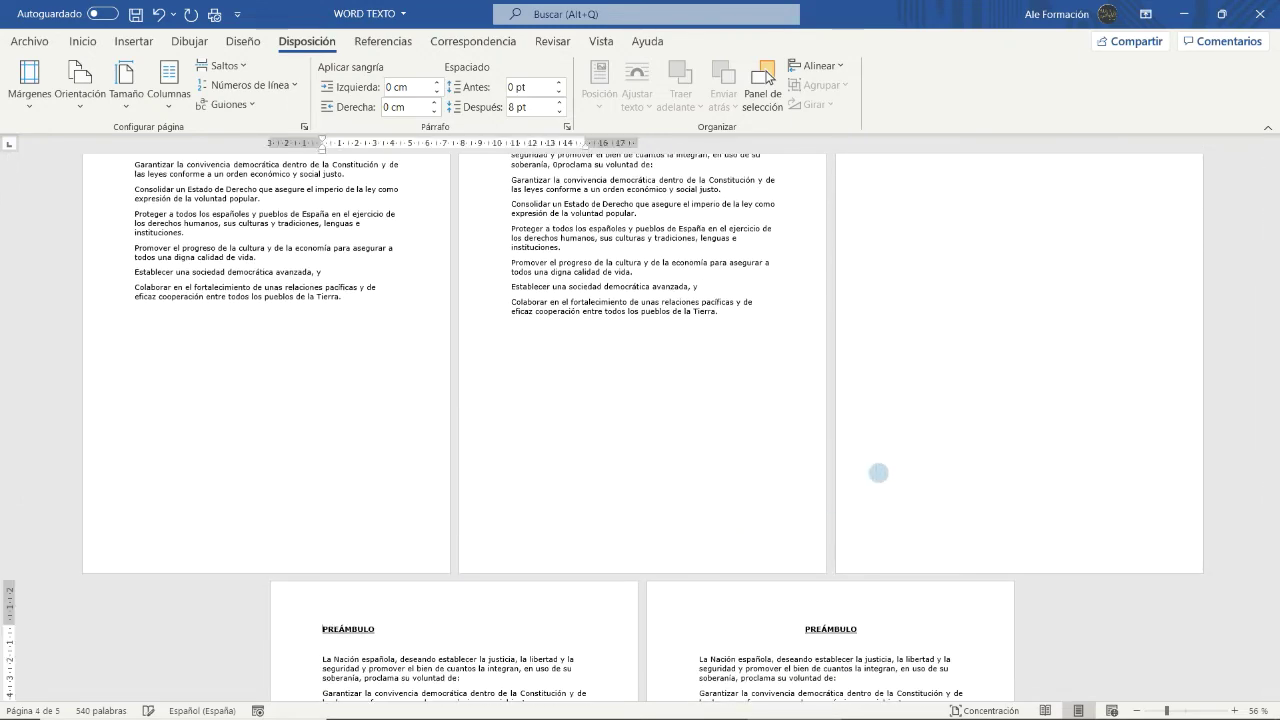
{"action": "key", "text": "BackSpace"}
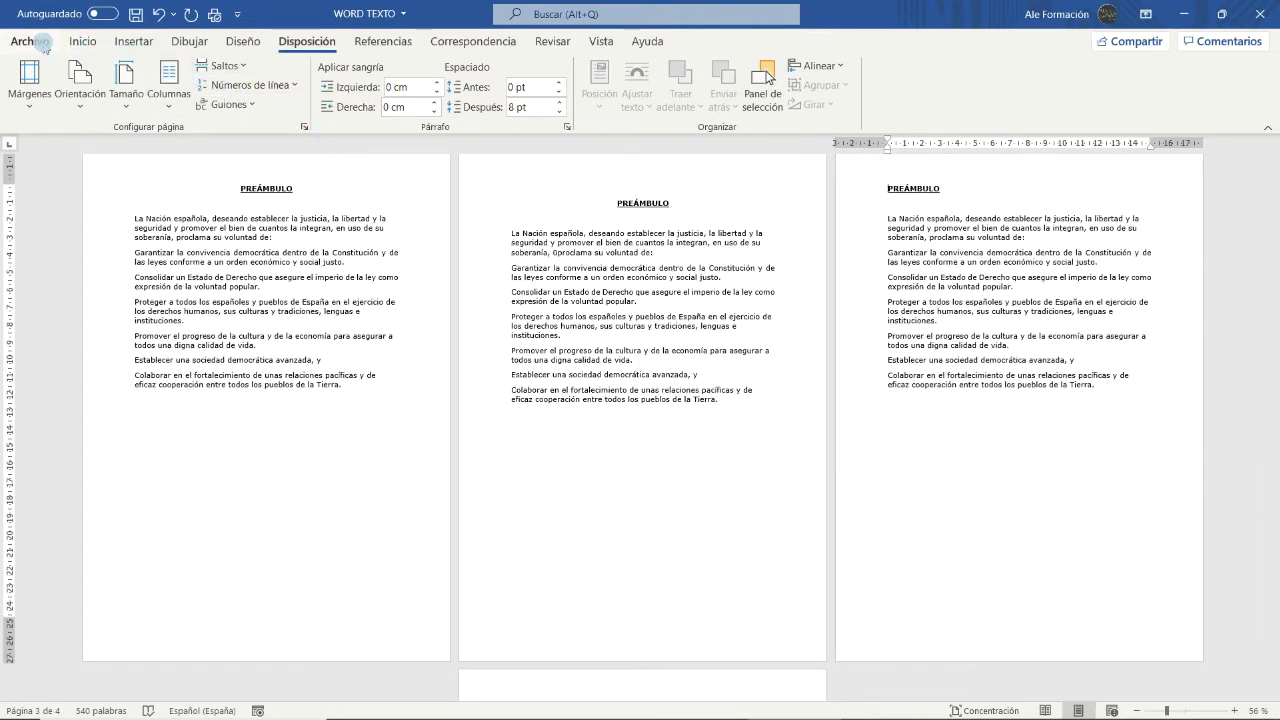
{"action": "left_click", "coordinate": [600, 43]}
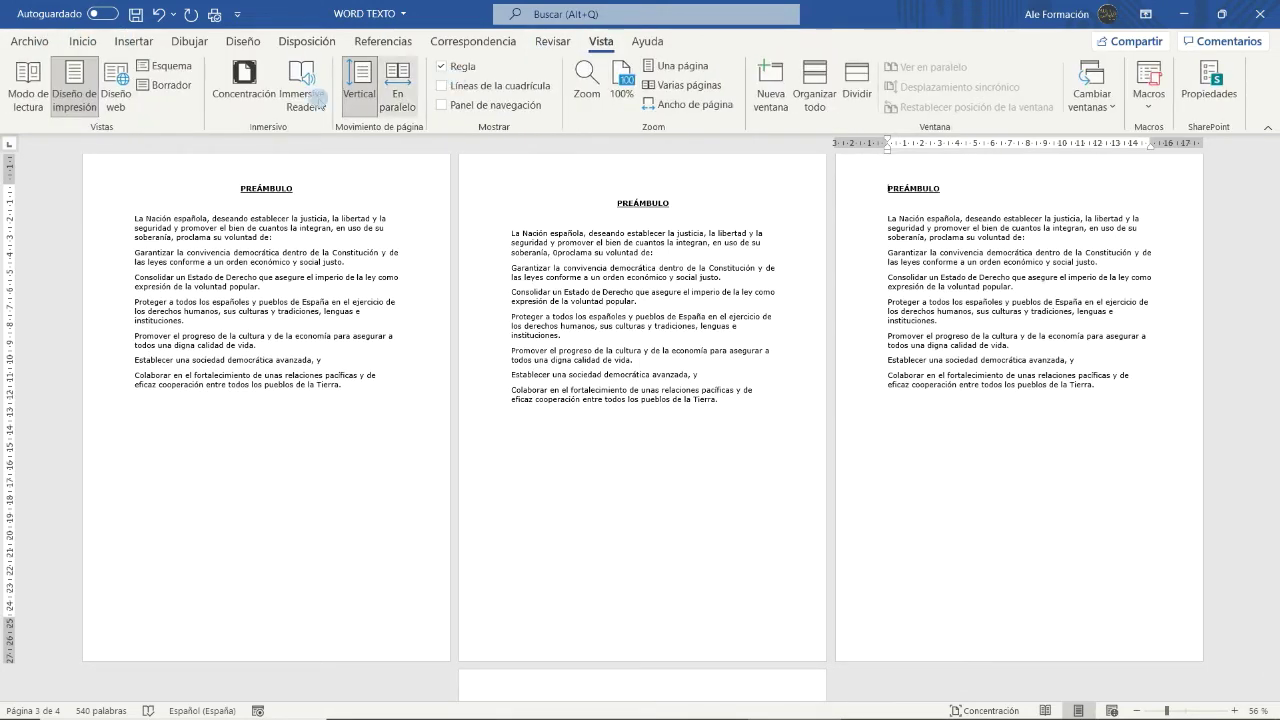
{"action": "left_click", "coordinate": [171, 86]}
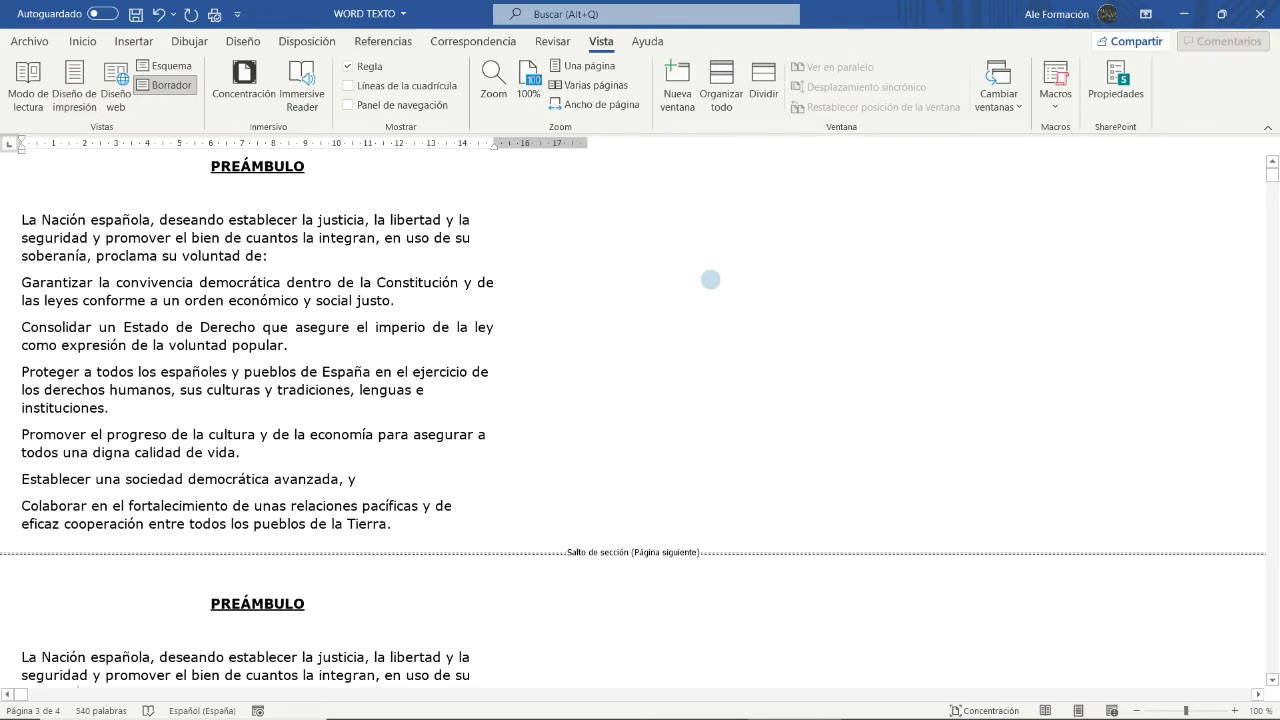
{"action": "scroll", "coordinate": [710, 279], "scroll_direction": "down", "scroll_amount": 5}
{"action": "scroll", "coordinate": [710, 279], "scroll_direction": "down", "scroll_amount": 3}
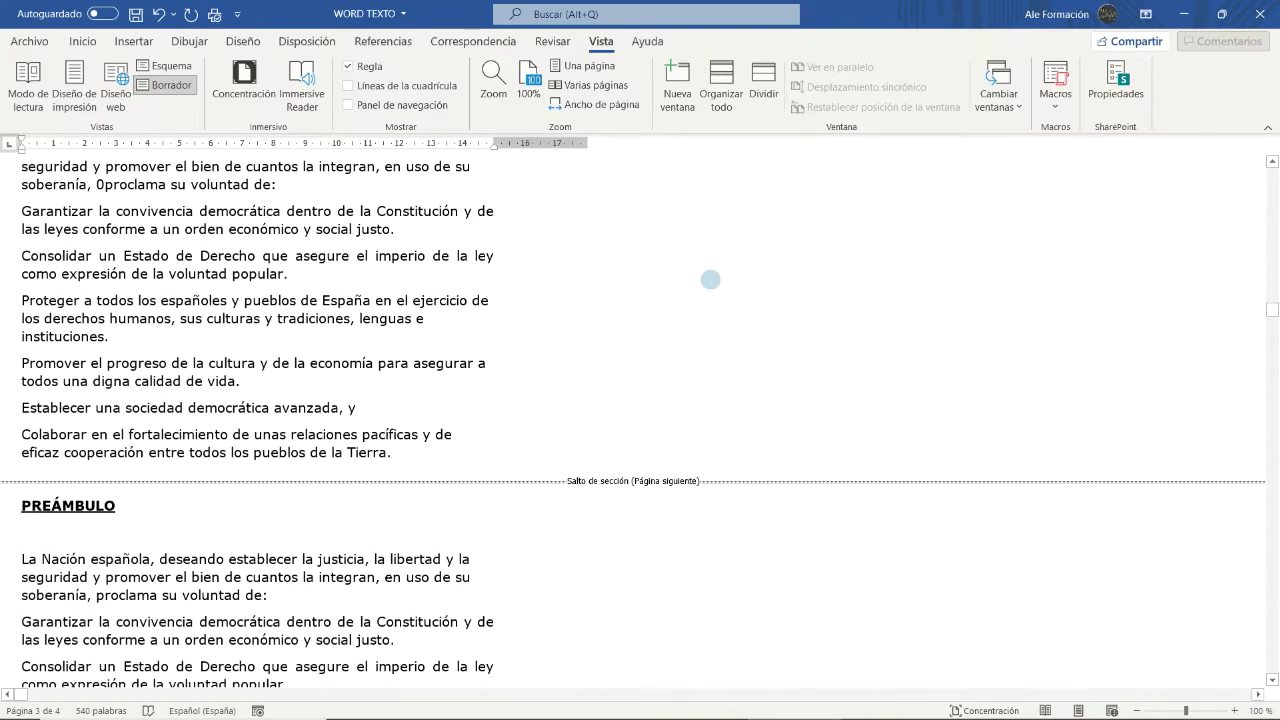
{"action": "scroll", "coordinate": [710, 279], "scroll_direction": "down", "scroll_amount": 2}
{"action": "scroll", "coordinate": [706, 277], "scroll_direction": "down", "scroll_amount": 3}
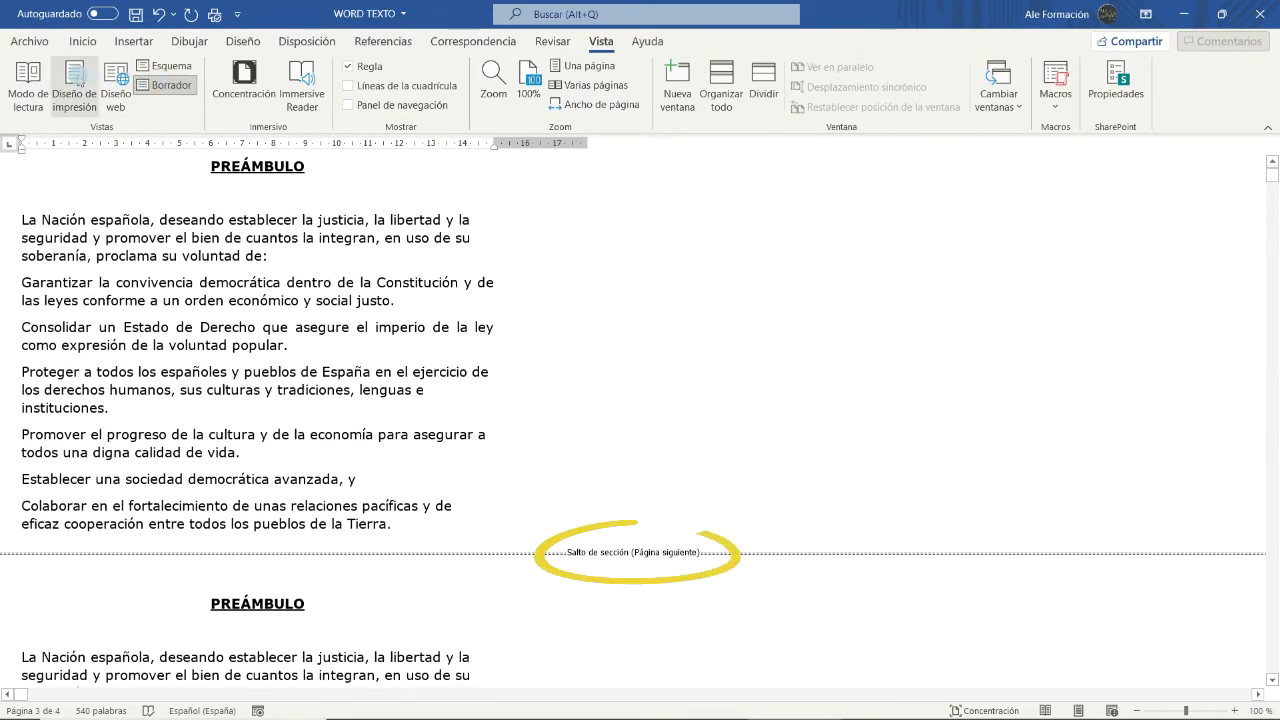
{"action": "left_click", "coordinate": [78, 80]}
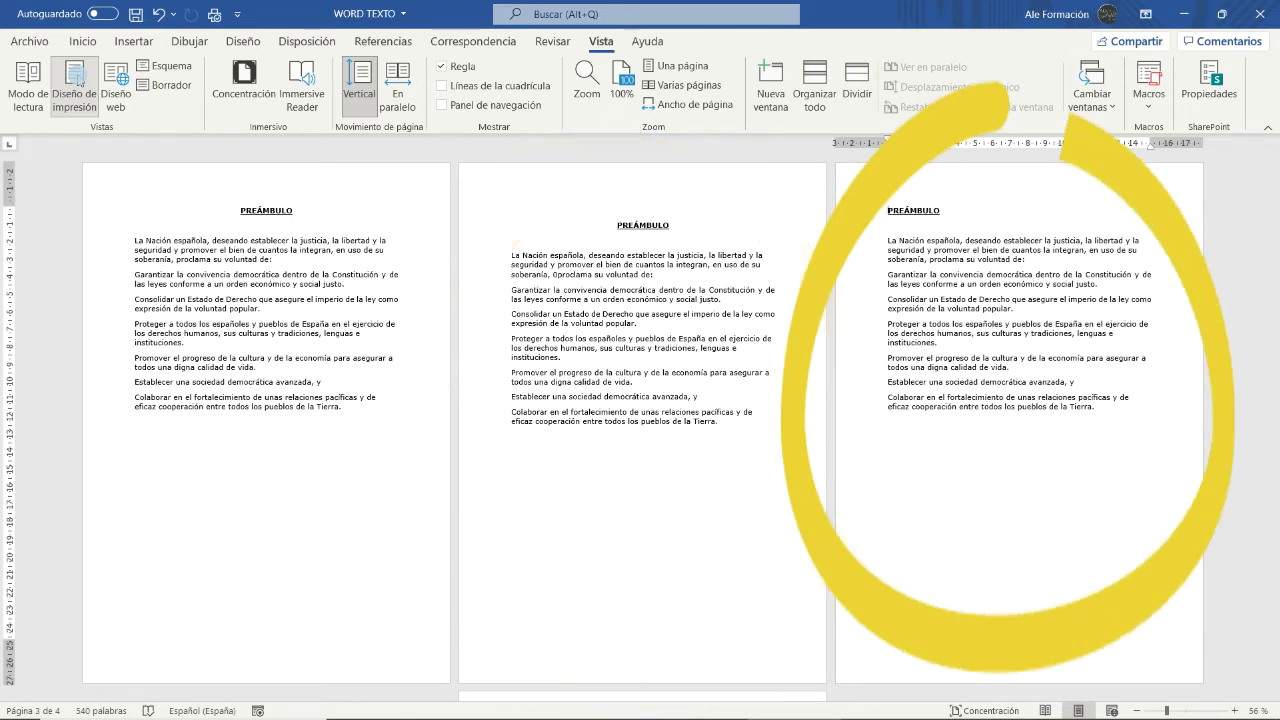
{"action": "left_click", "coordinate": [623, 232]}
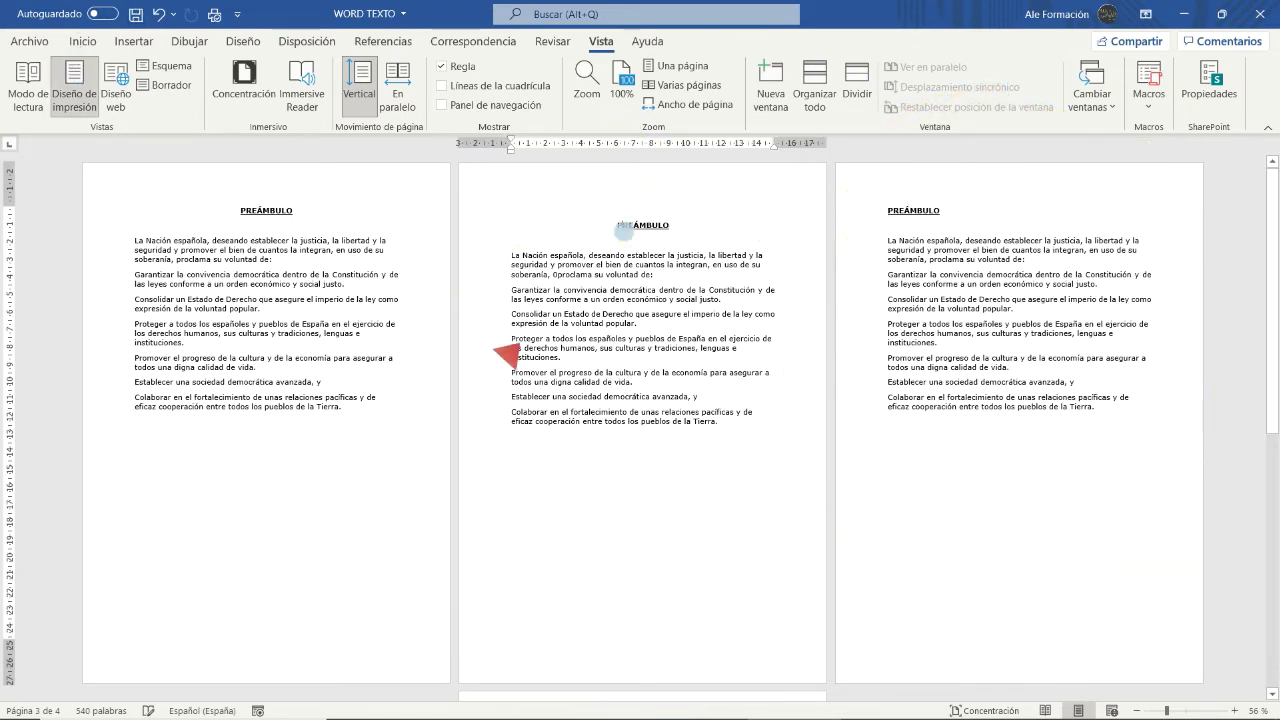
- Set page 2's section to landscape orientation
{"action": "left_click", "coordinate": [324, 44]}
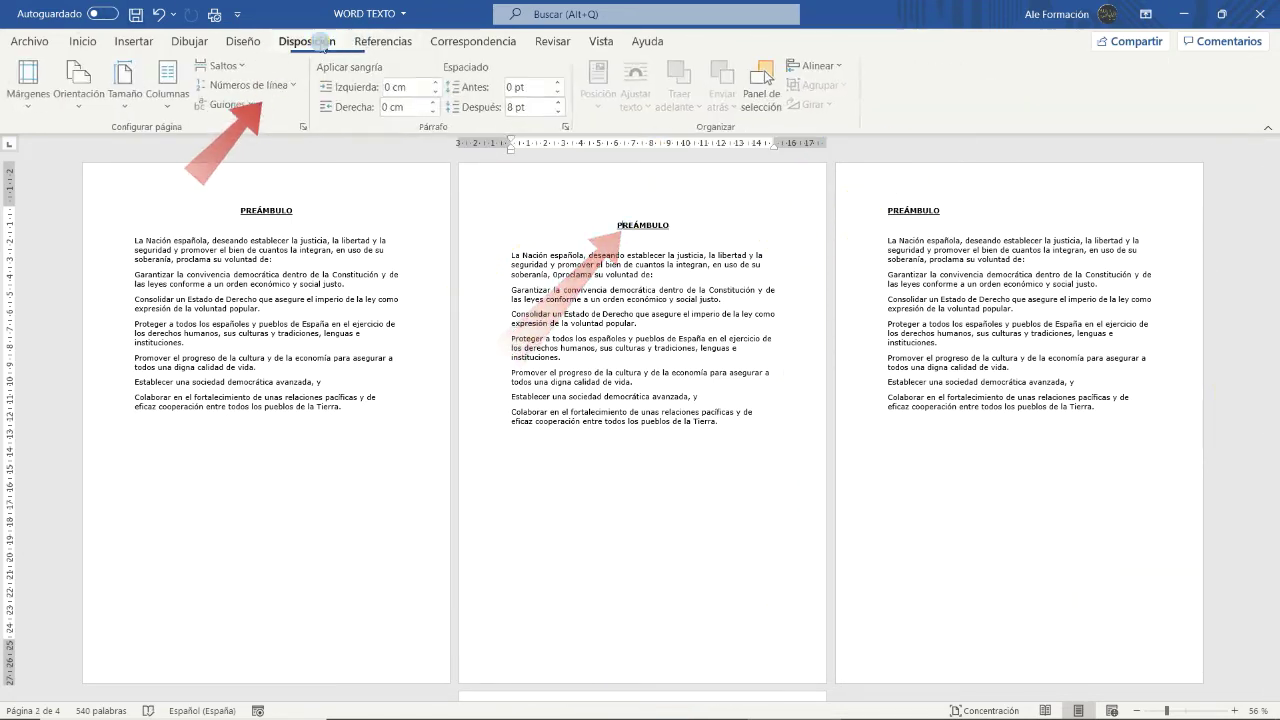
{"action": "left_click", "coordinate": [88, 103]}
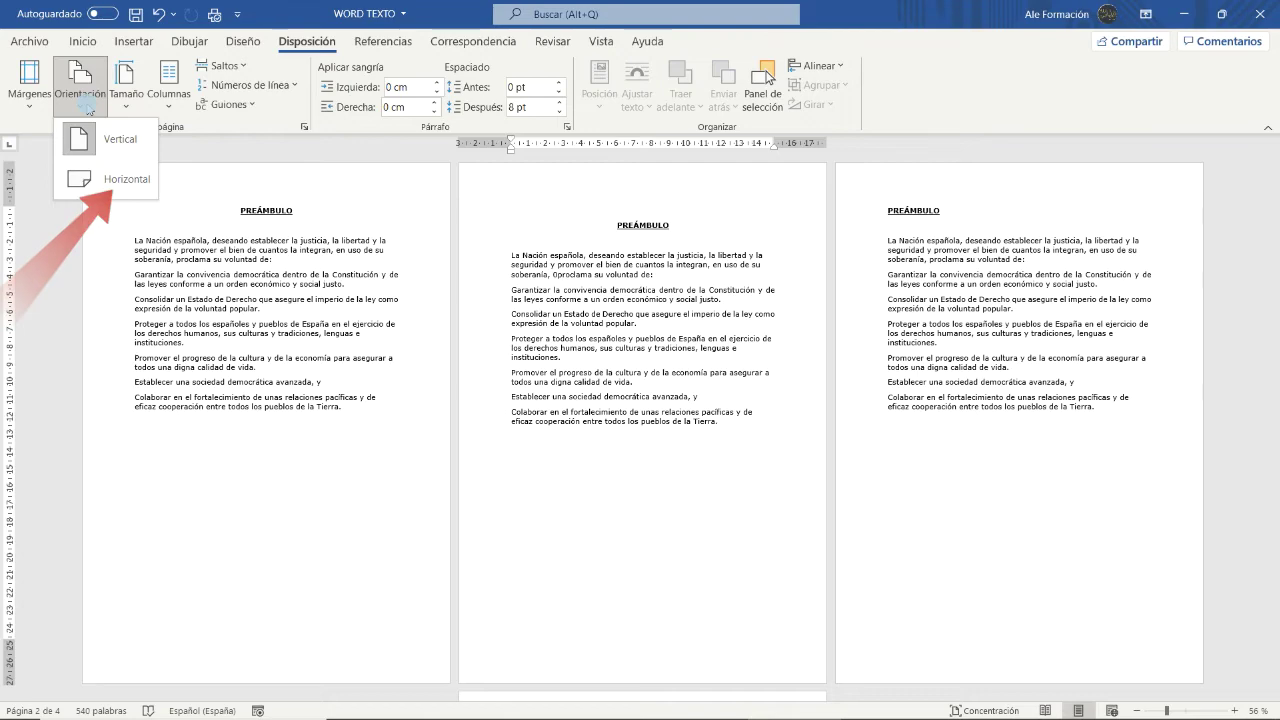
{"action": "left_click", "coordinate": [115, 179]}
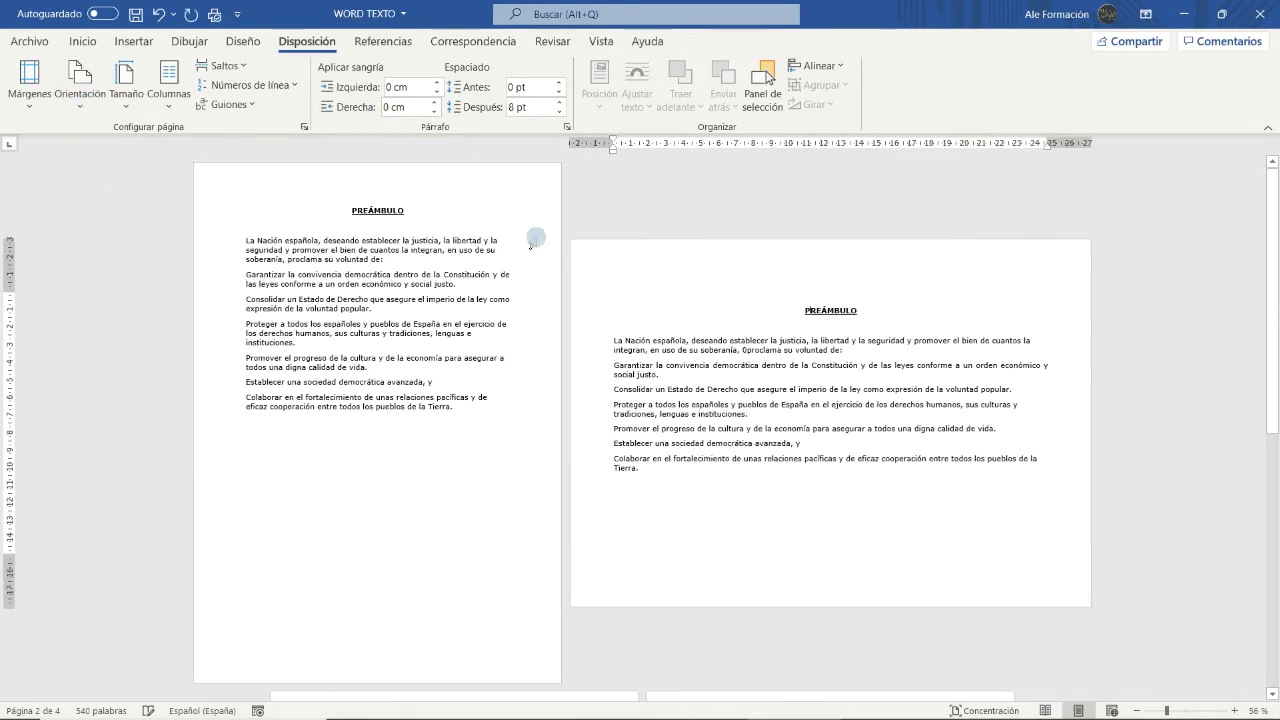
{"action": "scroll", "coordinate": [765, 308], "scroll_direction": "down", "scroll_amount": 2}
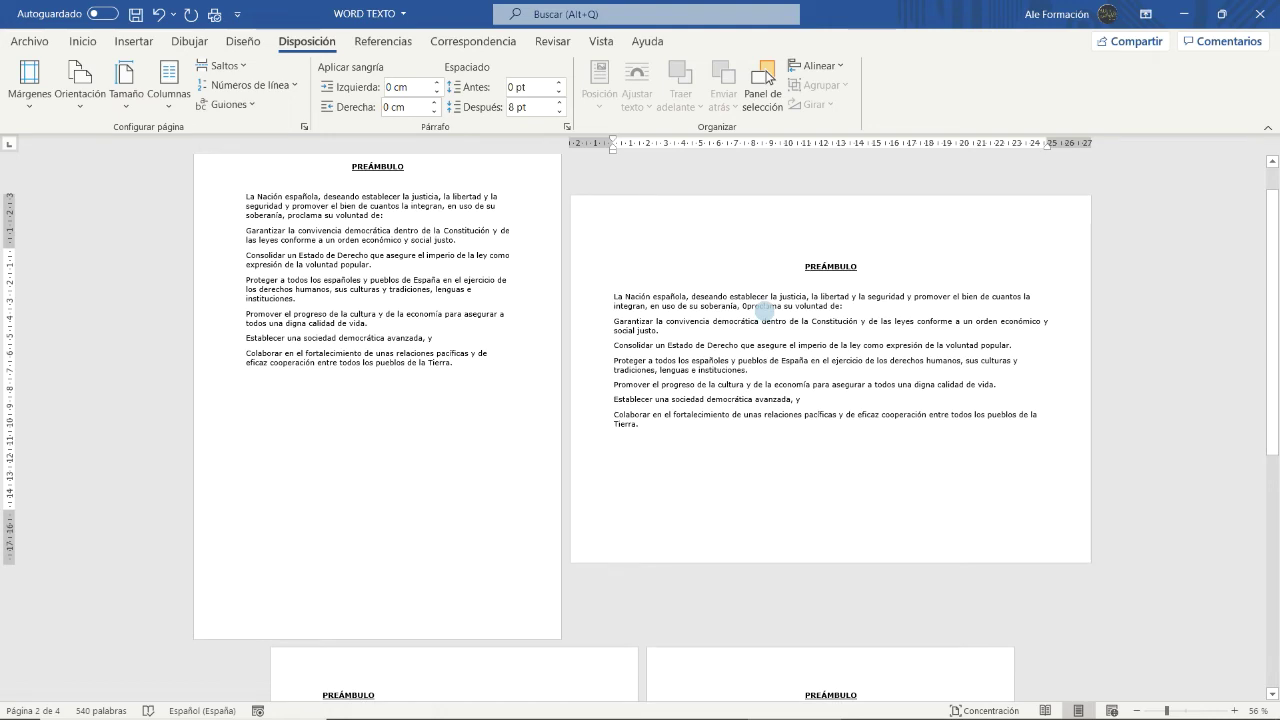
{"action": "scroll", "coordinate": [765, 308], "scroll_direction": "down", "scroll_amount": 4}
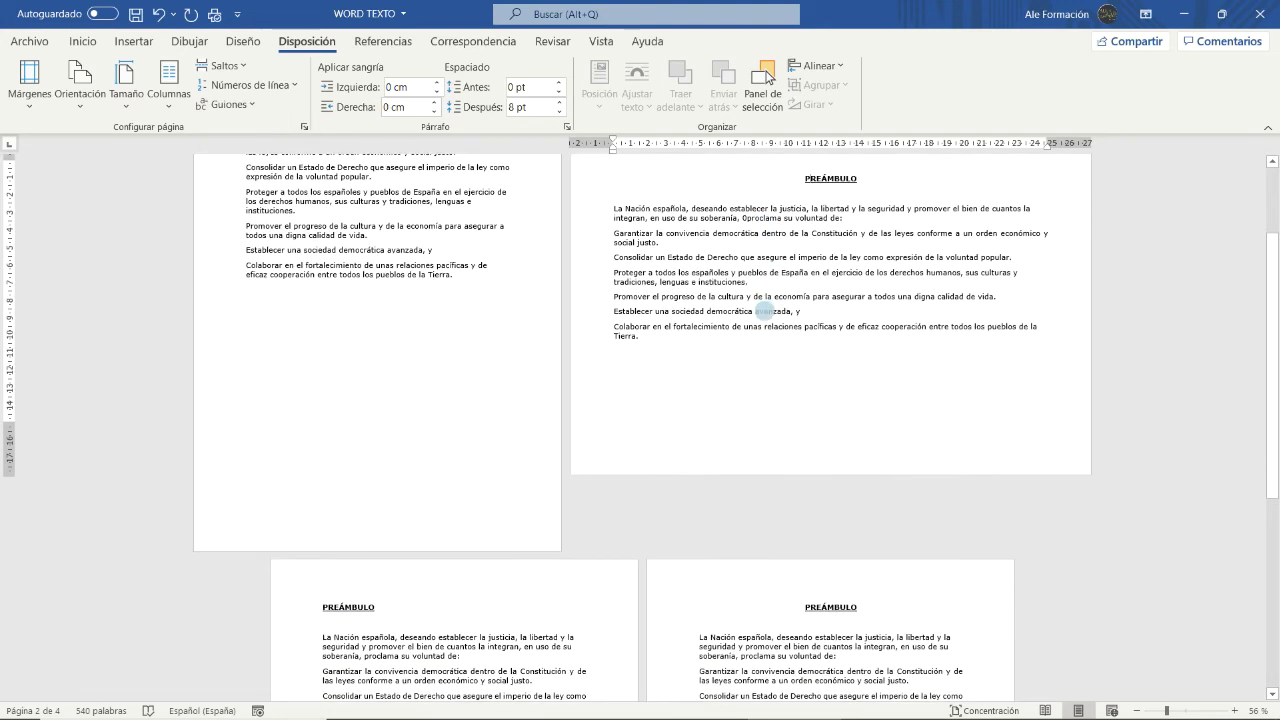
- Review the portrait and landscape pages, then undo the landscape change
{"action": "scroll", "coordinate": [765, 311], "scroll_direction": "up", "scroll_amount": 2}
{"action": "scroll", "coordinate": [765, 311], "scroll_direction": "up", "scroll_amount": 2}
{"action": "scroll", "coordinate": [1182, 303], "scroll_direction": "up", "scroll_amount": 1}
{"action": "scroll", "coordinate": [1182, 303], "scroll_direction": "up", "scroll_amount": 1}
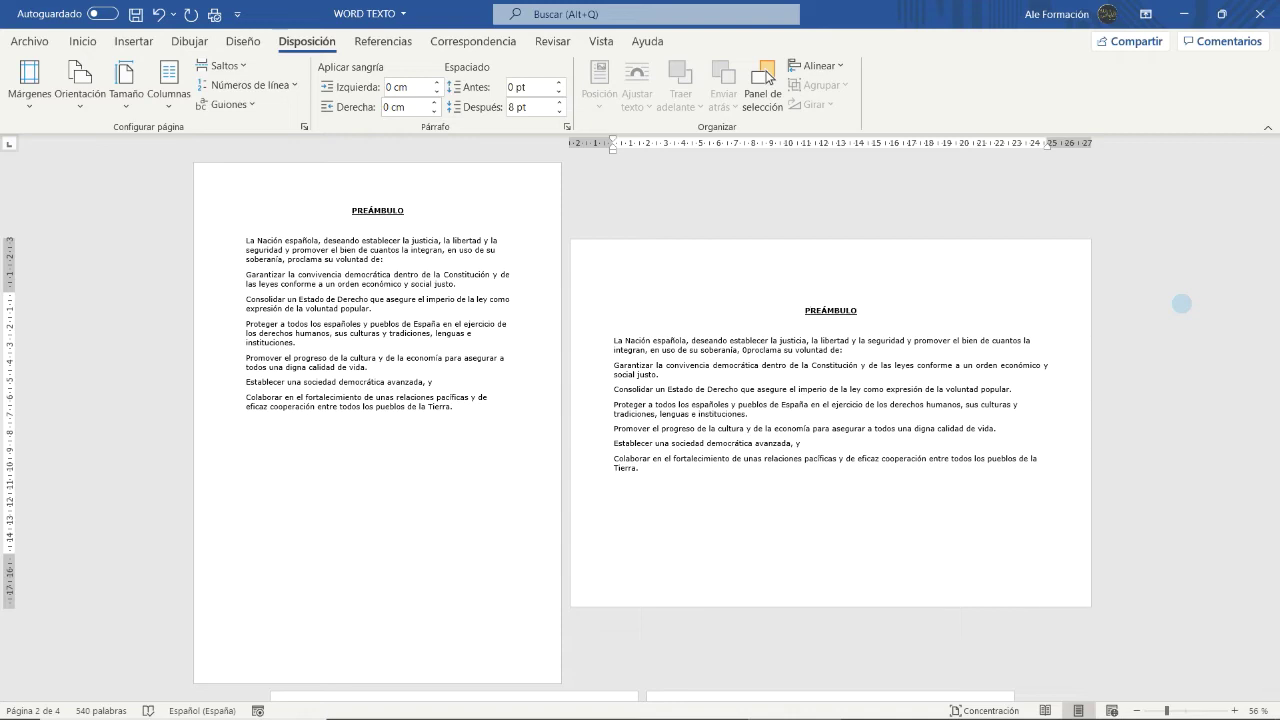
{"action": "scroll", "coordinate": [1182, 303], "scroll_direction": "down", "scroll_amount": 1}
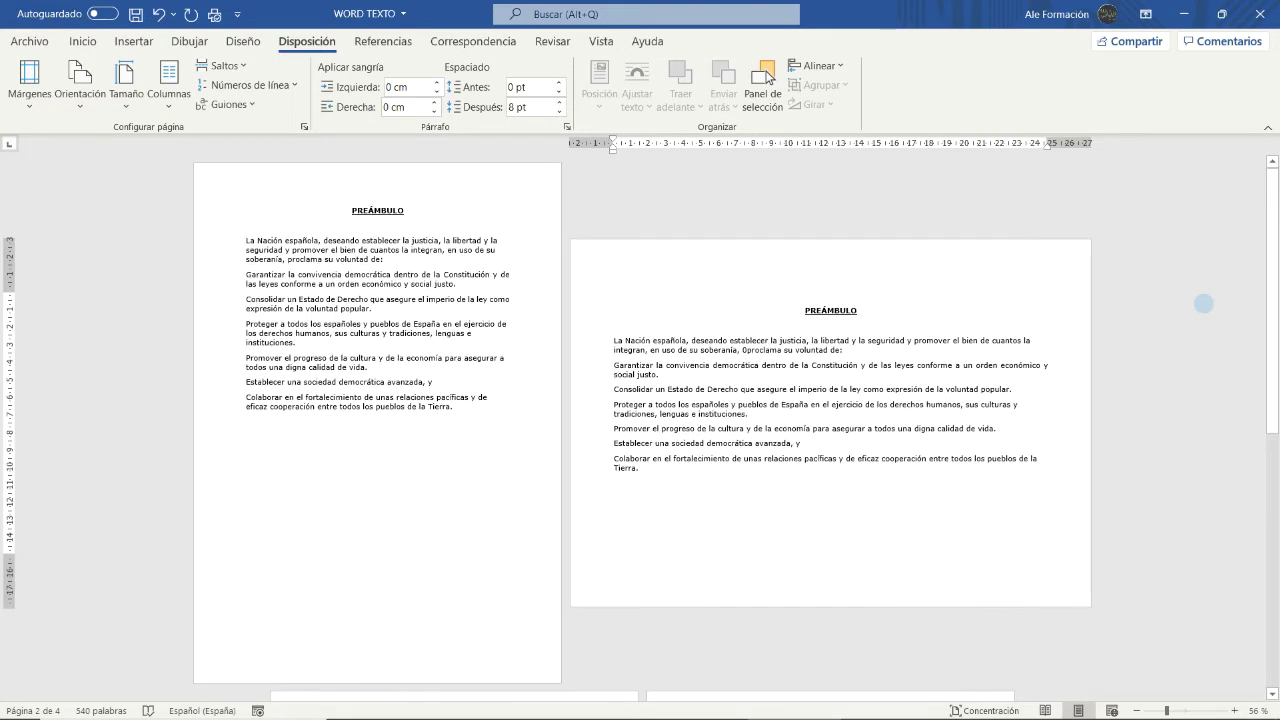
{"action": "scroll", "coordinate": [1203, 303], "scroll_direction": "down", "scroll_amount": 2}
{"action": "scroll", "coordinate": [1203, 303], "scroll_direction": "down", "scroll_amount": 2}
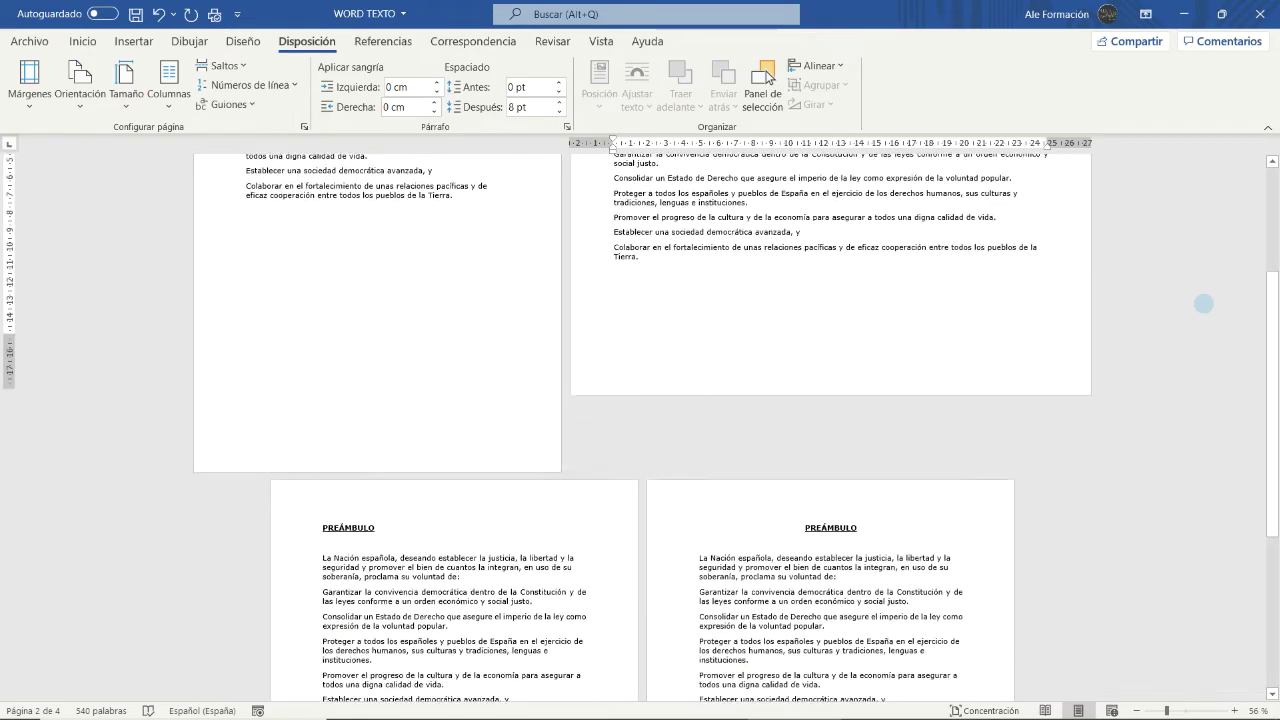
{"action": "scroll", "coordinate": [1203, 303], "scroll_direction": "down", "scroll_amount": 3}
{"action": "scroll", "coordinate": [1203, 303], "scroll_direction": "down", "scroll_amount": 3}
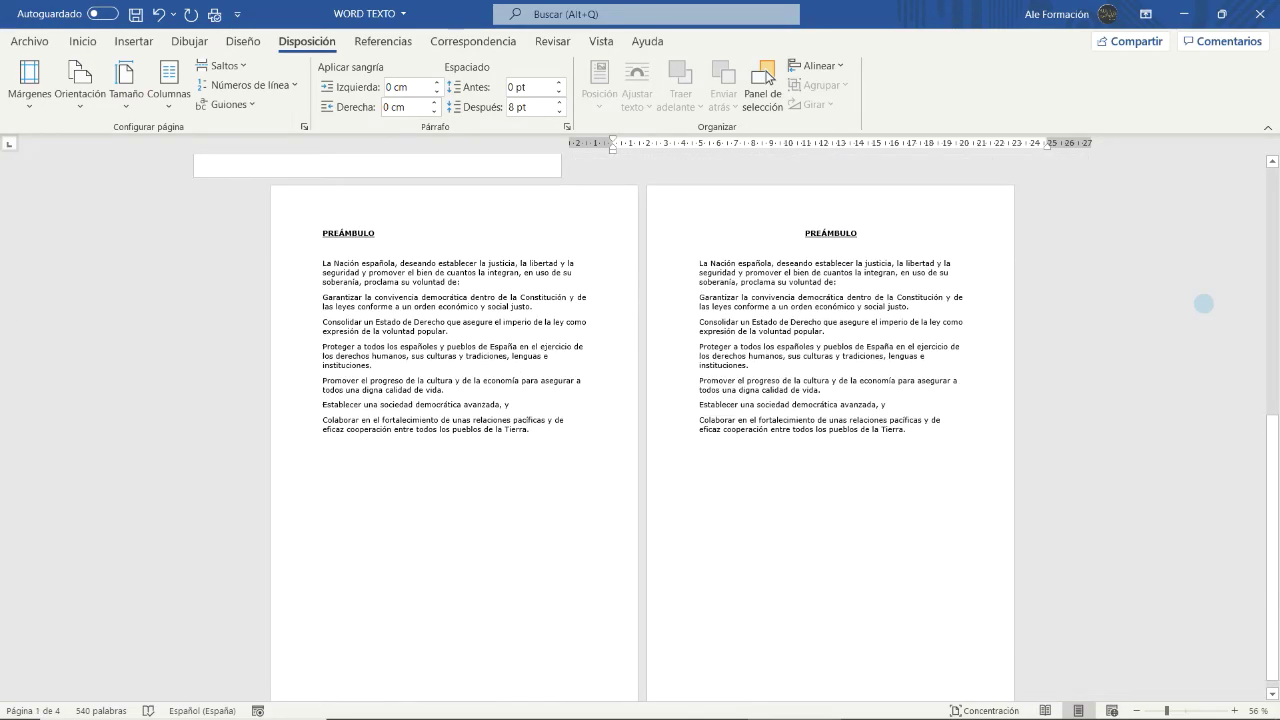
{"action": "scroll", "coordinate": [1203, 303], "scroll_direction": "down", "scroll_amount": 3}
{"action": "scroll", "coordinate": [1203, 303], "scroll_direction": "down", "scroll_amount": 3}
{"action": "scroll", "coordinate": [1203, 303], "scroll_direction": "down", "scroll_amount": 3}
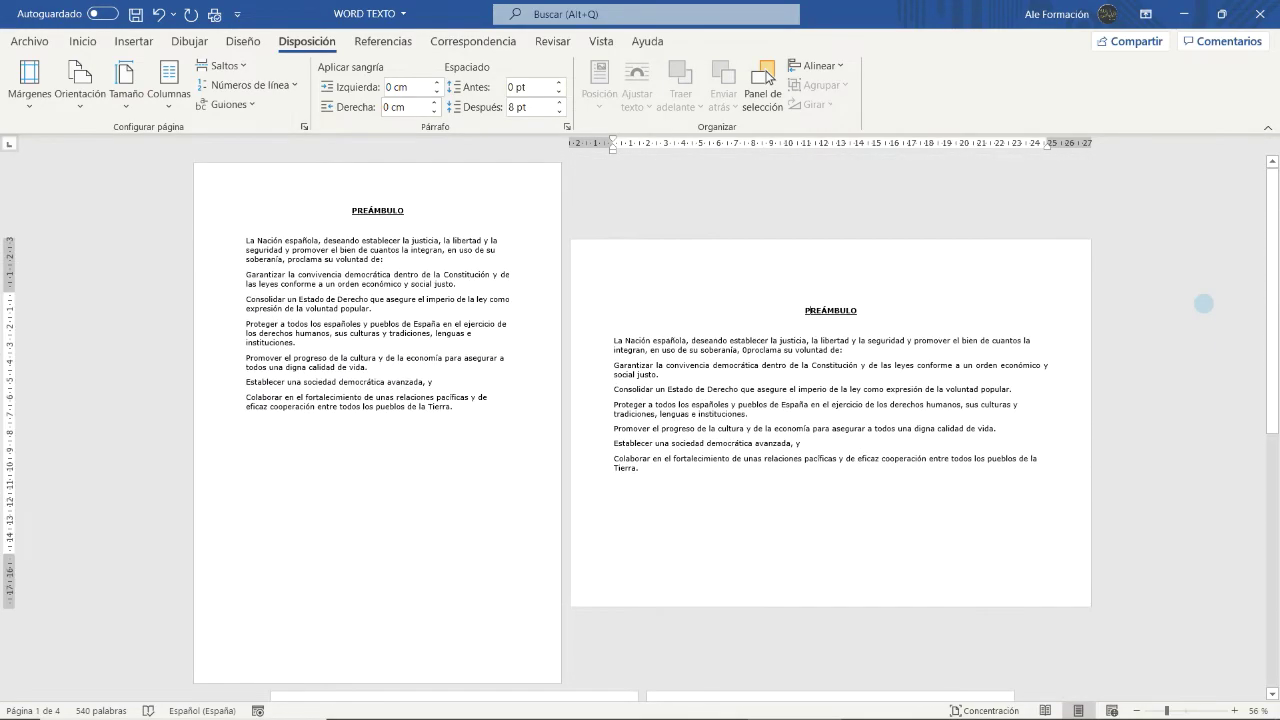
{"action": "key", "text": "ctrl+z"}
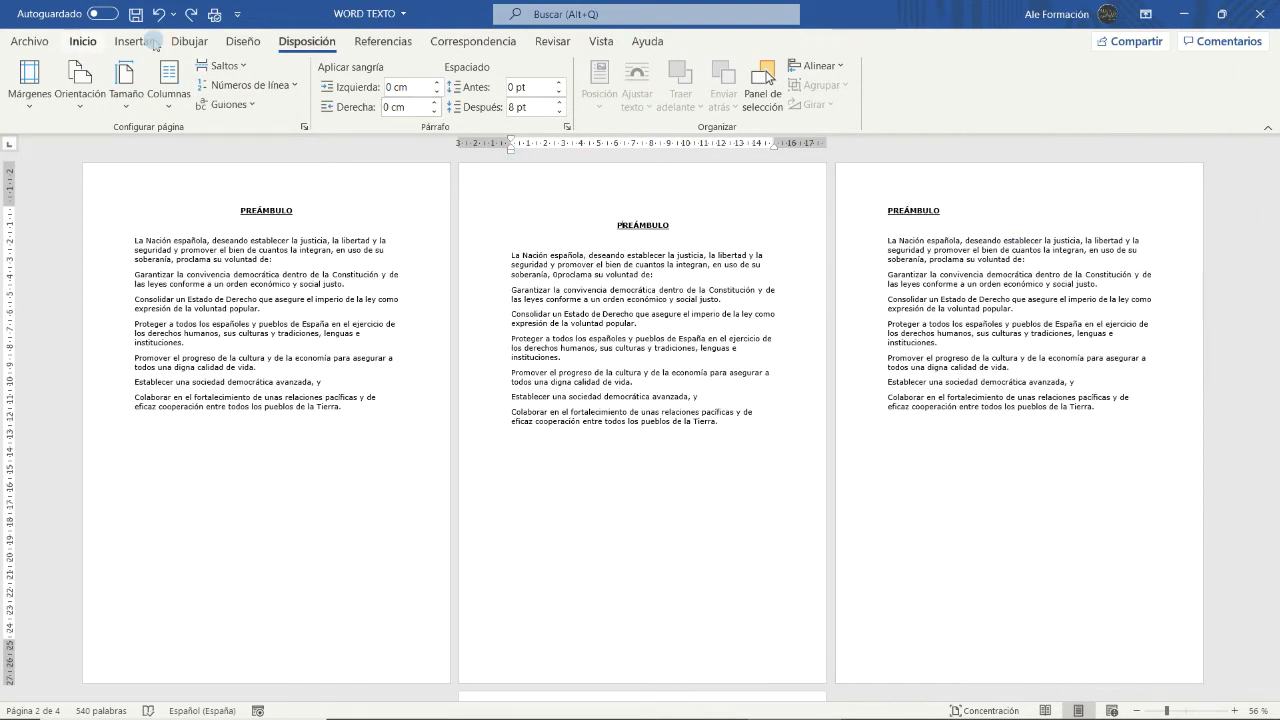
- Scroll back to page 1 from the Vista tab, keeping all pages portrait
{"action": "left_click", "coordinate": [601, 41]}
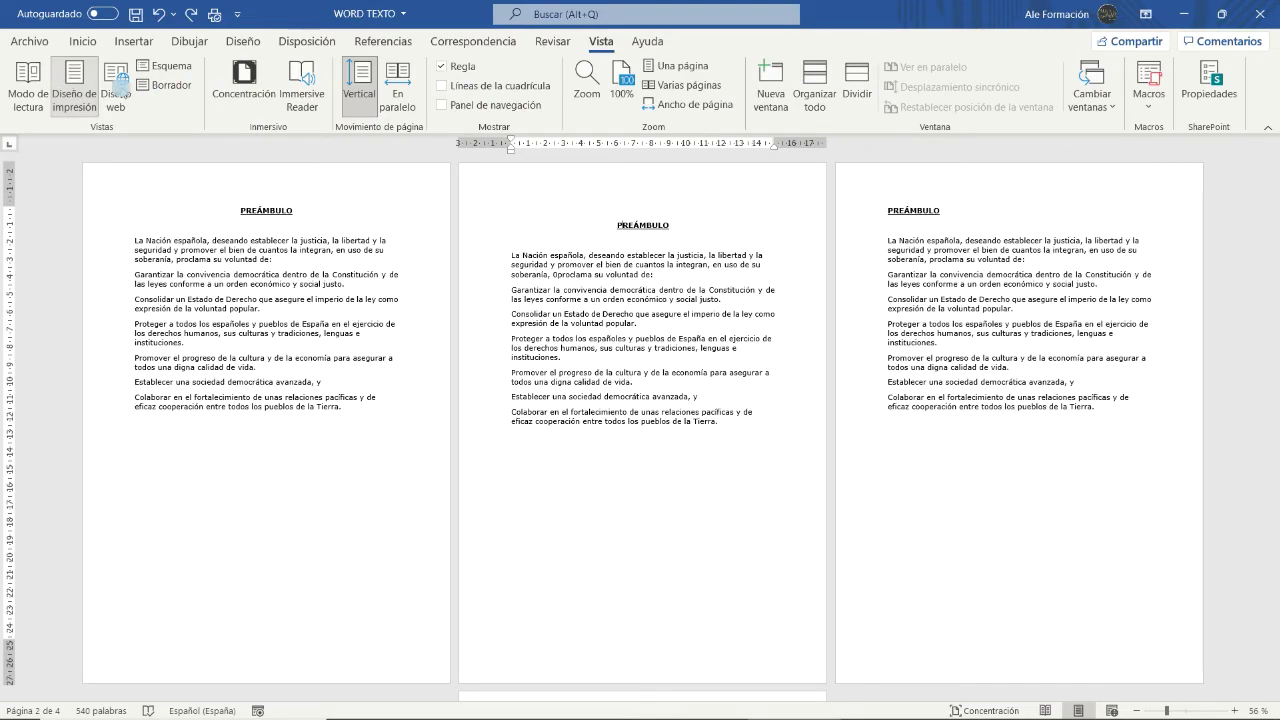
{"action": "scroll", "coordinate": [735, 287], "scroll_direction": "up", "scroll_amount": 4}
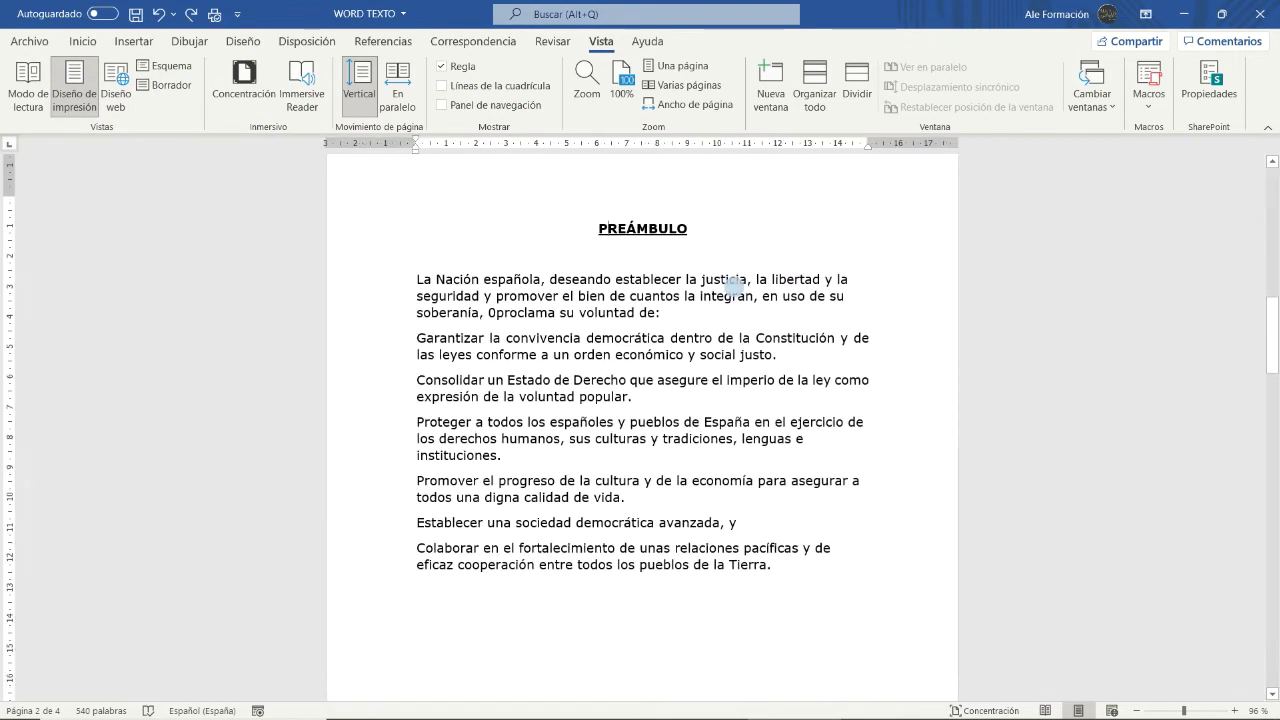
{"action": "scroll", "coordinate": [735, 287], "scroll_direction": "up", "scroll_amount": 5}
{"action": "scroll", "coordinate": [735, 287], "scroll_direction": "down", "scroll_amount": 10}
{"action": "scroll", "coordinate": [734, 287], "scroll_direction": "up", "scroll_amount": 5}
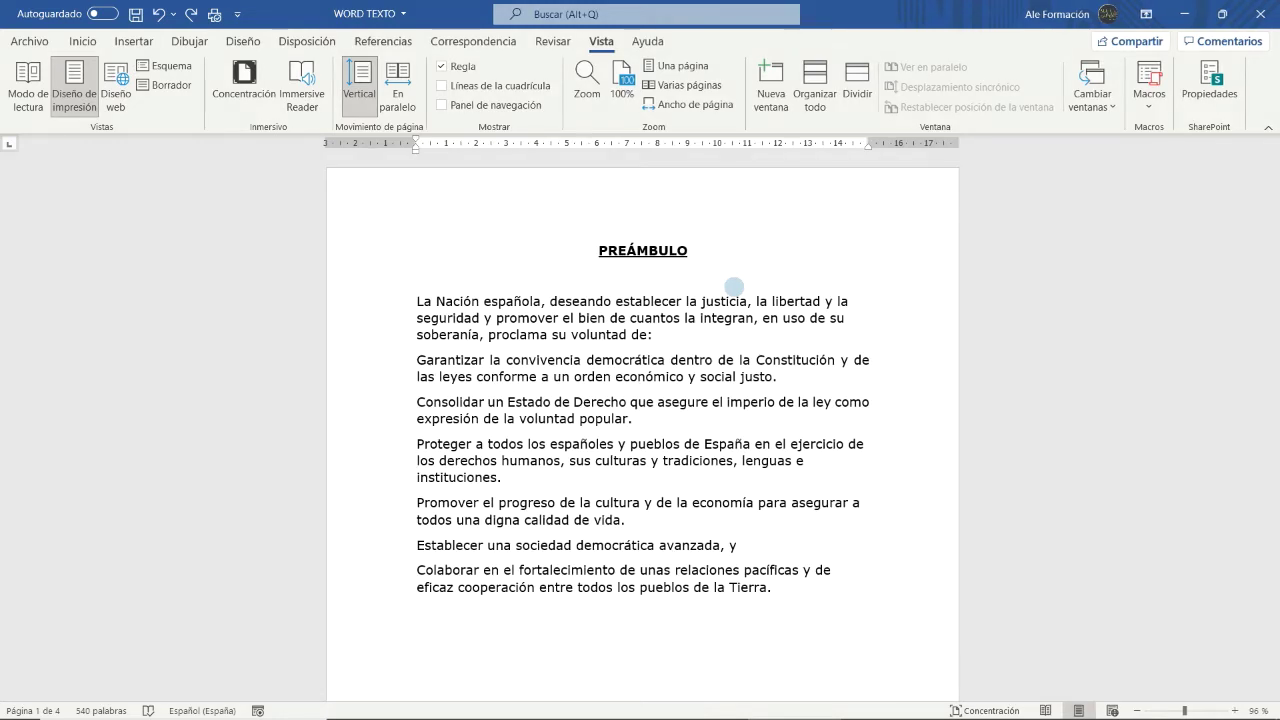
{"action": "left_click", "coordinate": [320, 42]}
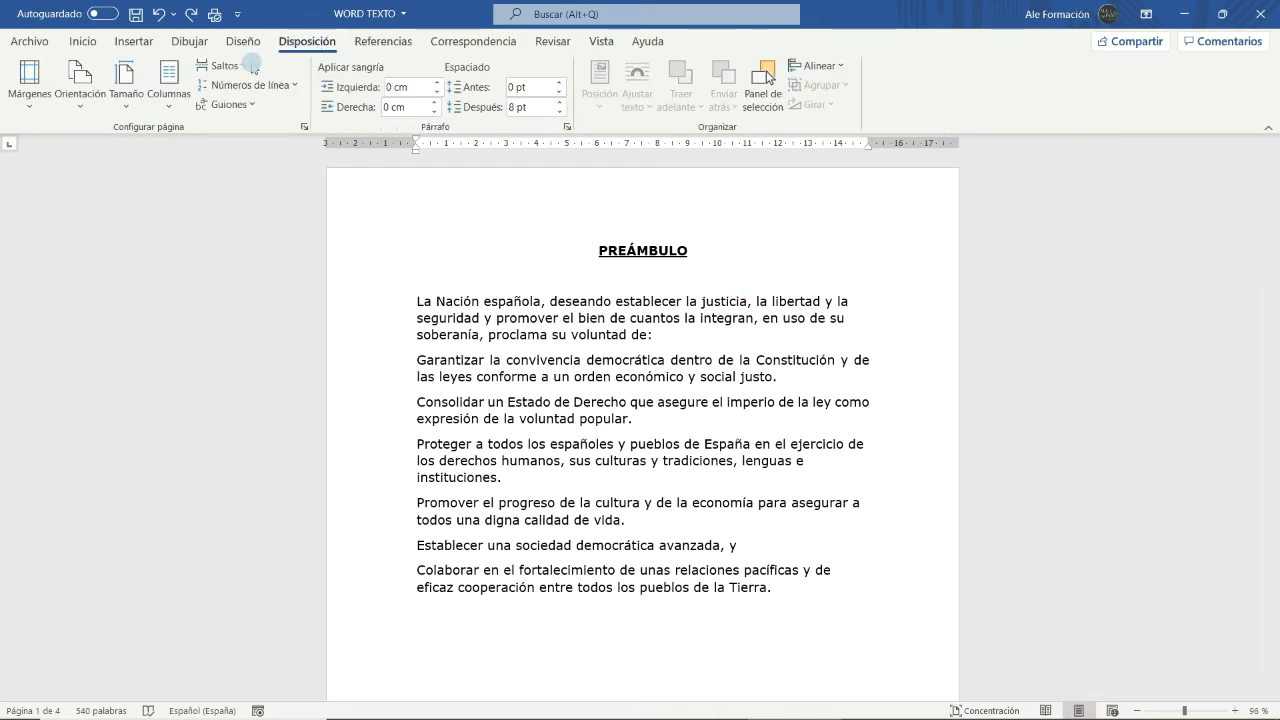
- Browse the Saltos break list, then move to the one-page 'Crear o ejecutar una macro' document
{"action": "left_click", "coordinate": [225, 66]}
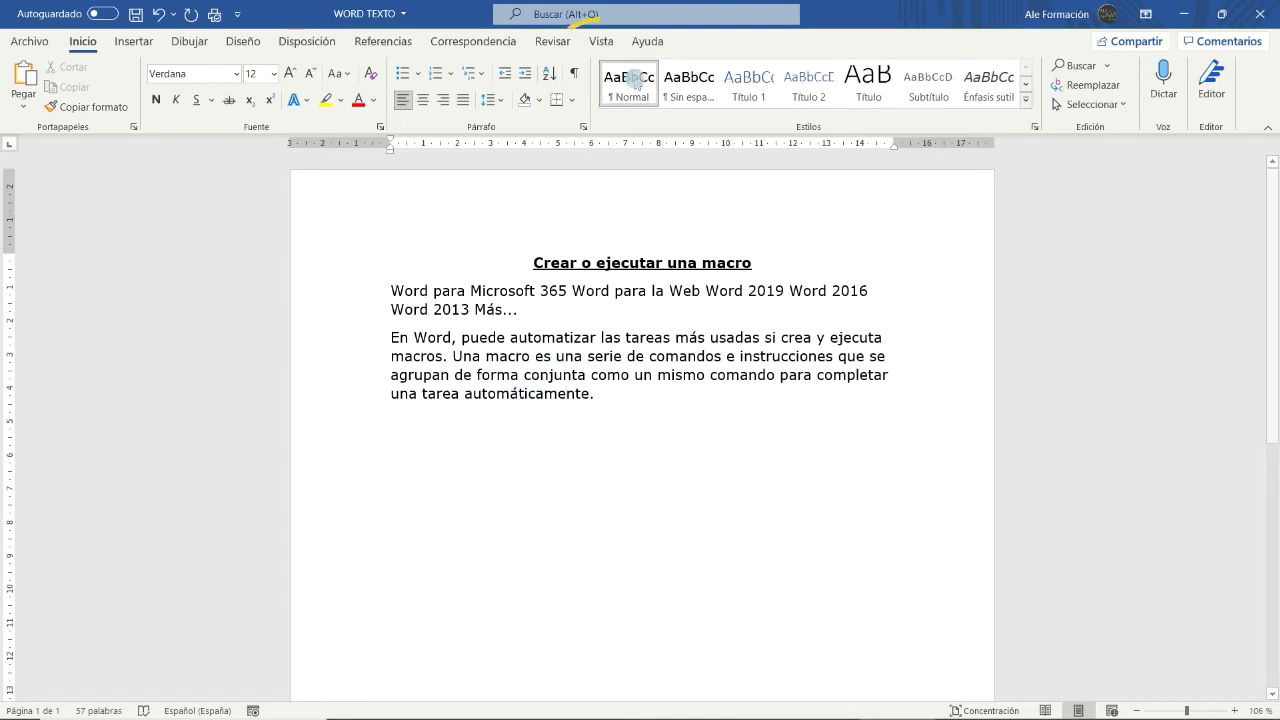
{"action": "left_click", "coordinate": [602, 42]}
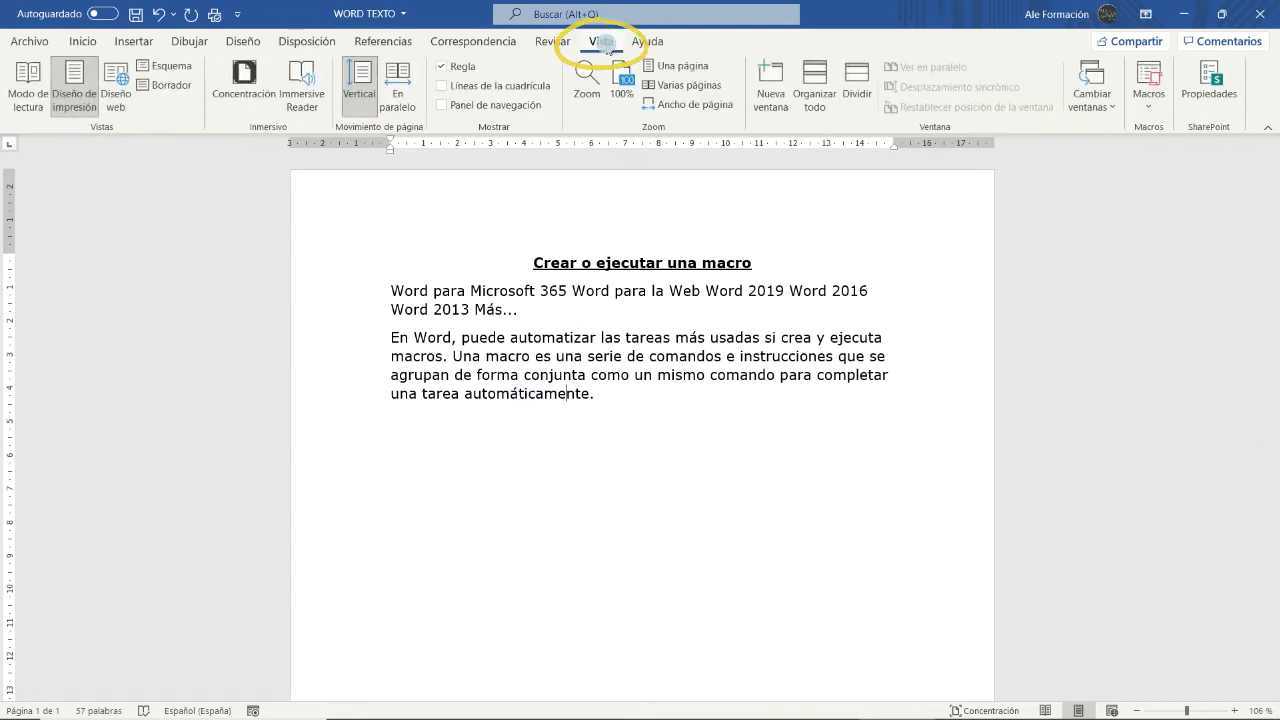
{"action": "left_click", "coordinate": [1150, 108]}
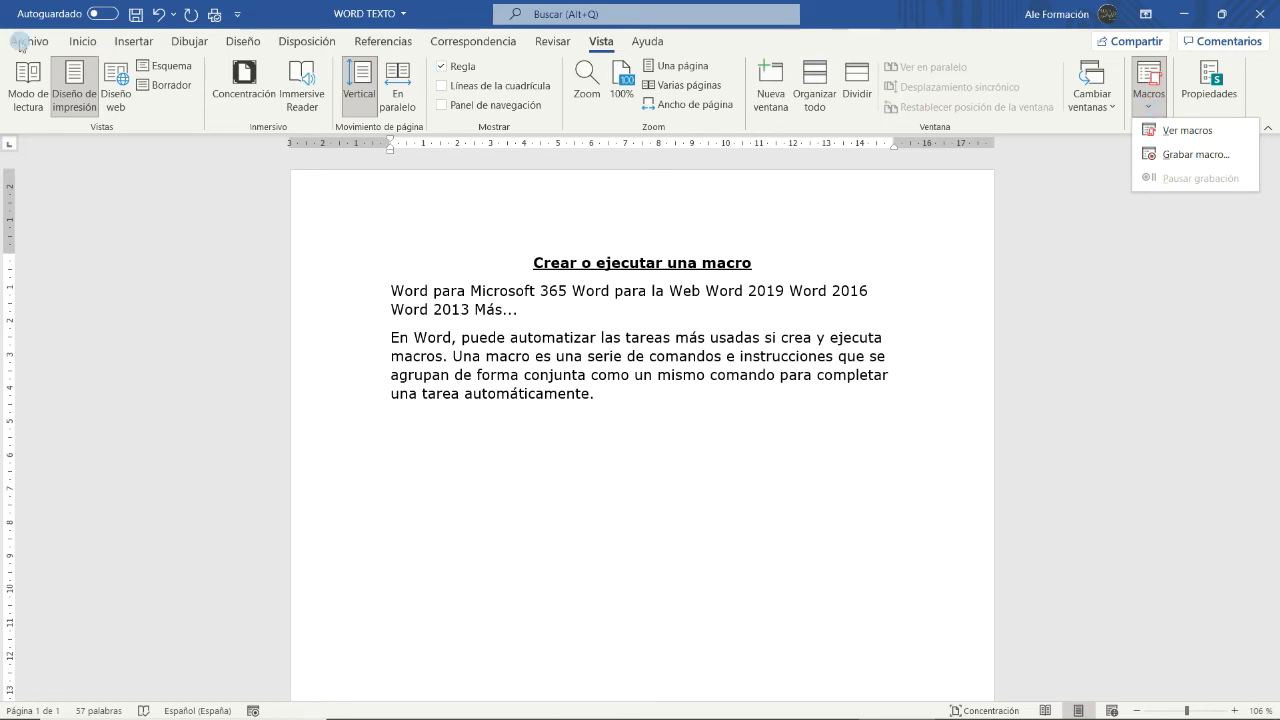
{"action": "left_click", "coordinate": [75, 41]}
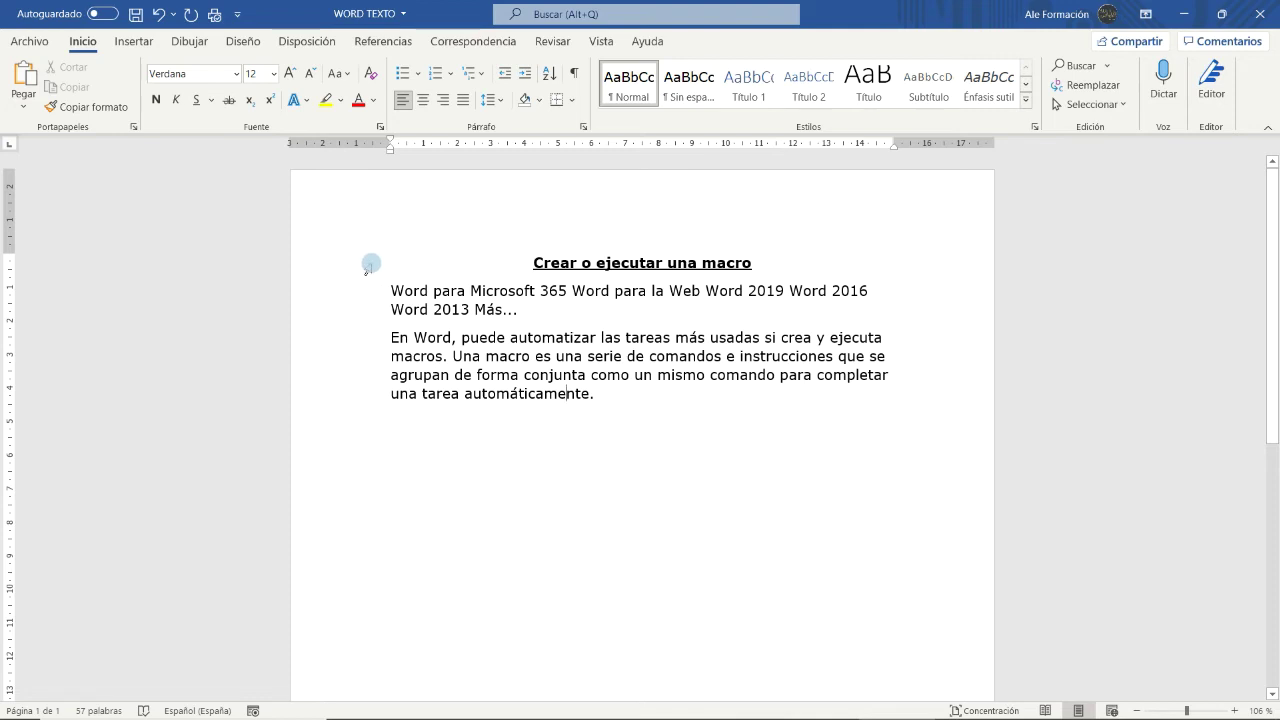
{"action": "left_click", "coordinate": [367, 263]}
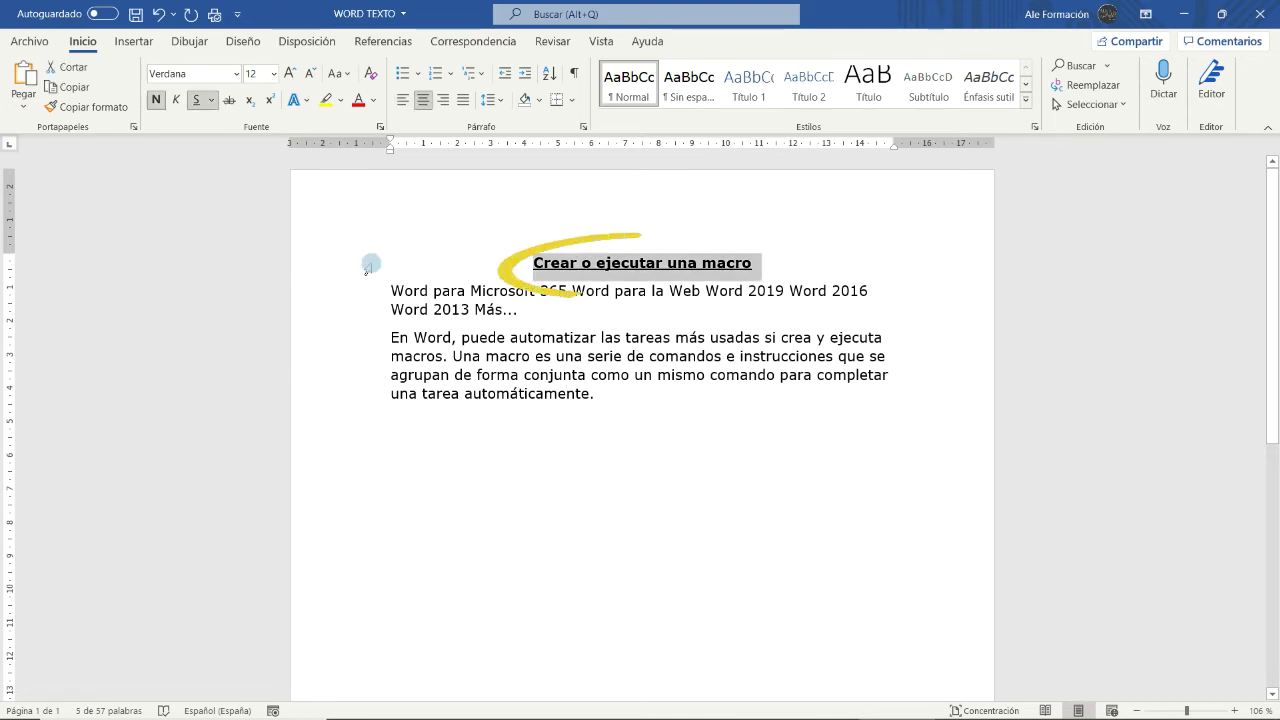
- Format the title as red 36-pt Cooper Black
{"action": "left_click", "coordinate": [236, 73]}
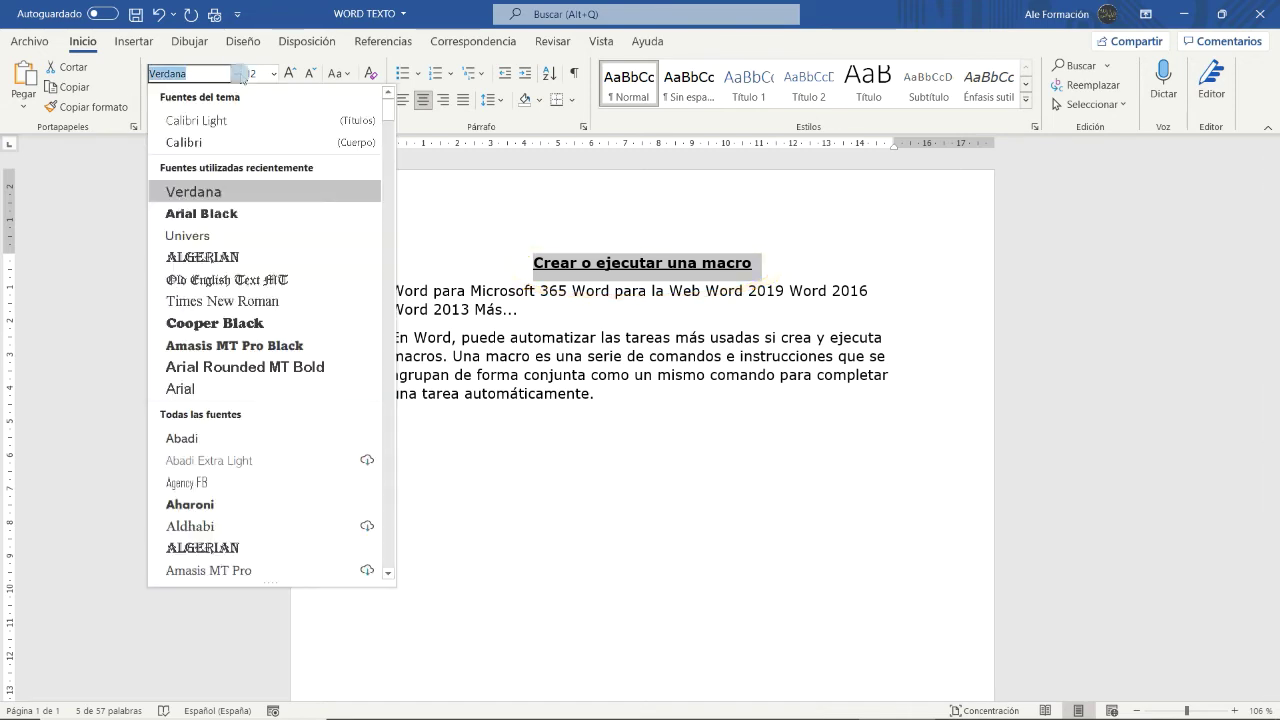
{"action": "left_click", "coordinate": [214, 323]}
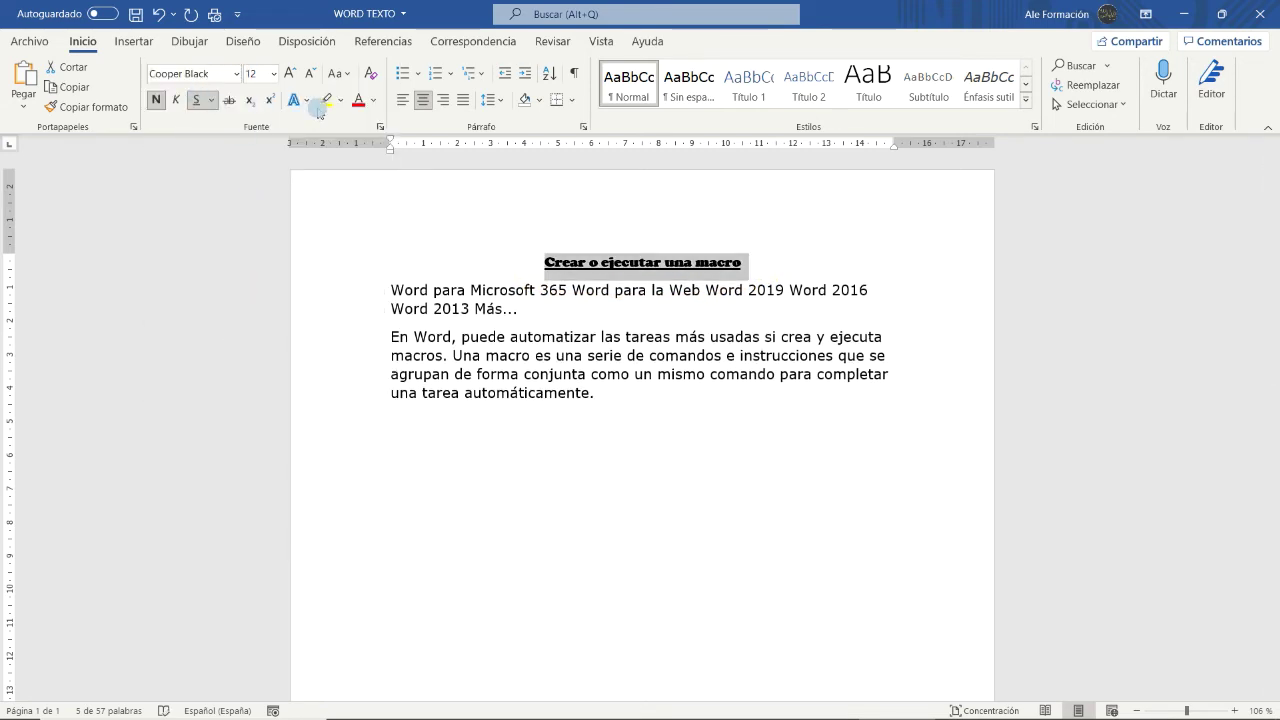
{"action": "left_click", "coordinate": [357, 100]}
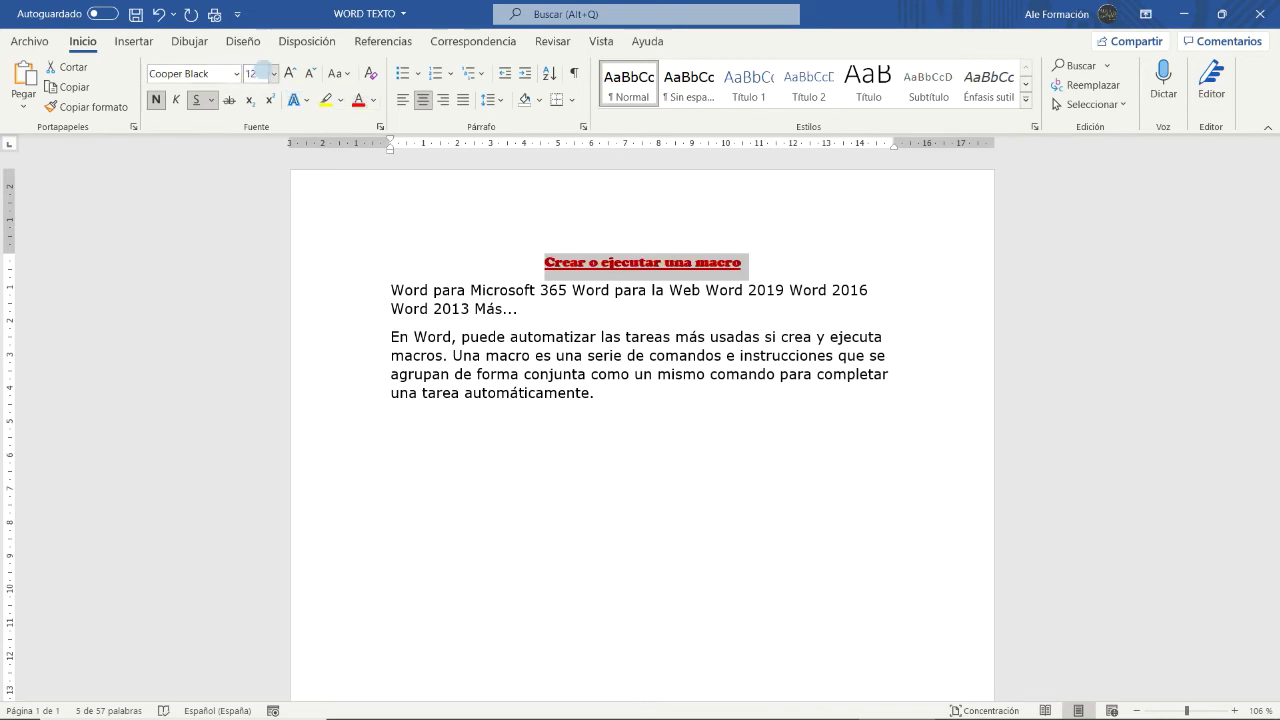
{"action": "left_click", "coordinate": [271, 74]}
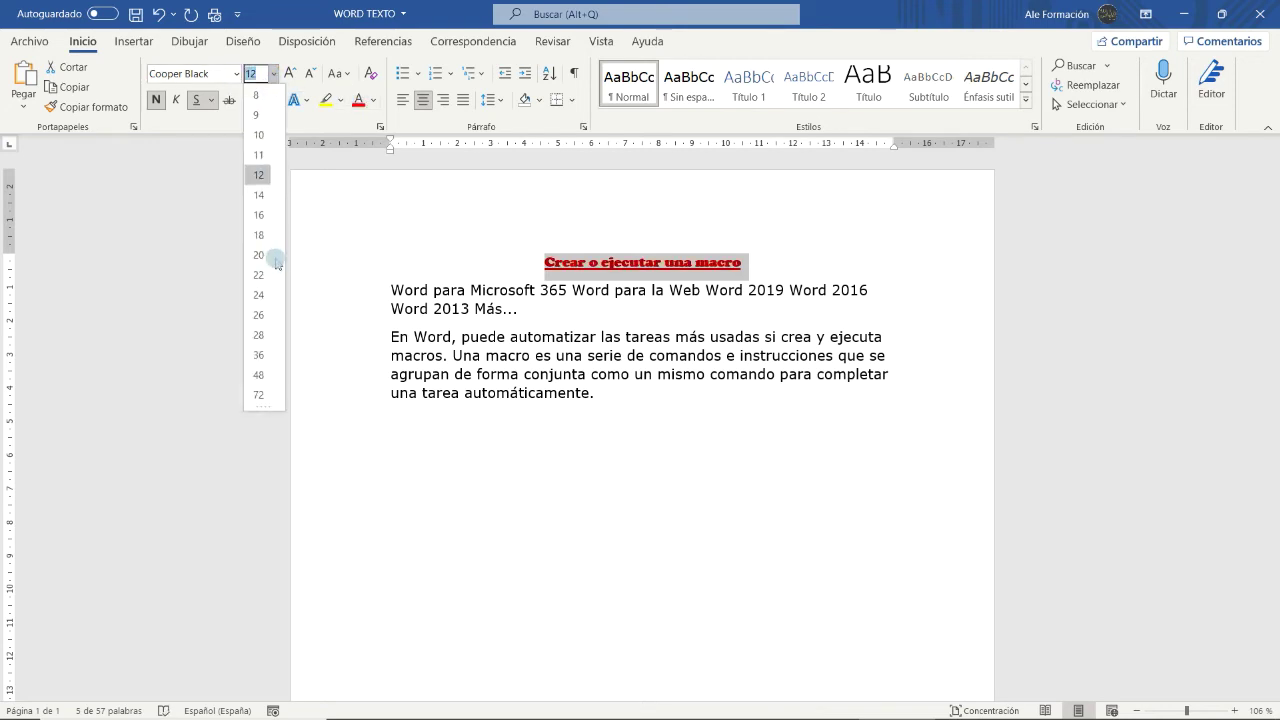
{"action": "left_click", "coordinate": [262, 355]}
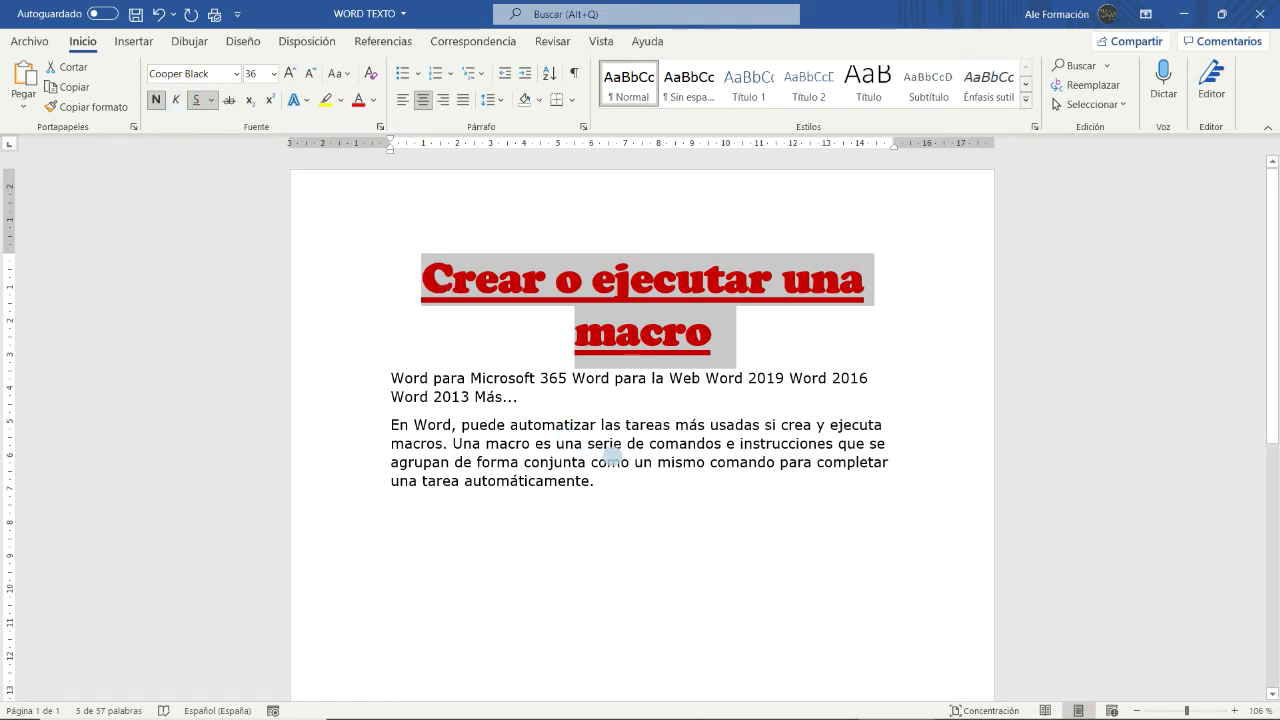
{"action": "left_click", "coordinate": [612, 456]}
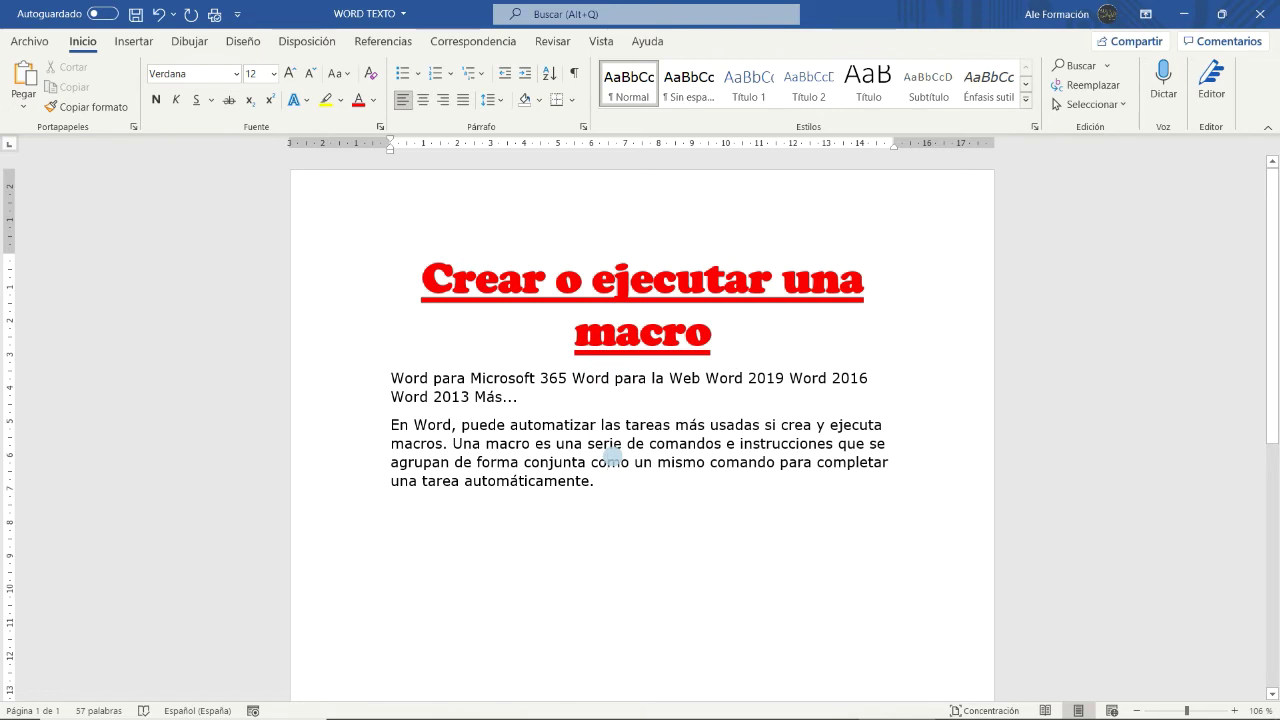
- Add a centred line with the channel name below the paragraph and select it
{"action": "double_click", "coordinate": [622, 541]}
{"action": "type", "text": "ALE FORMACIÓN"}
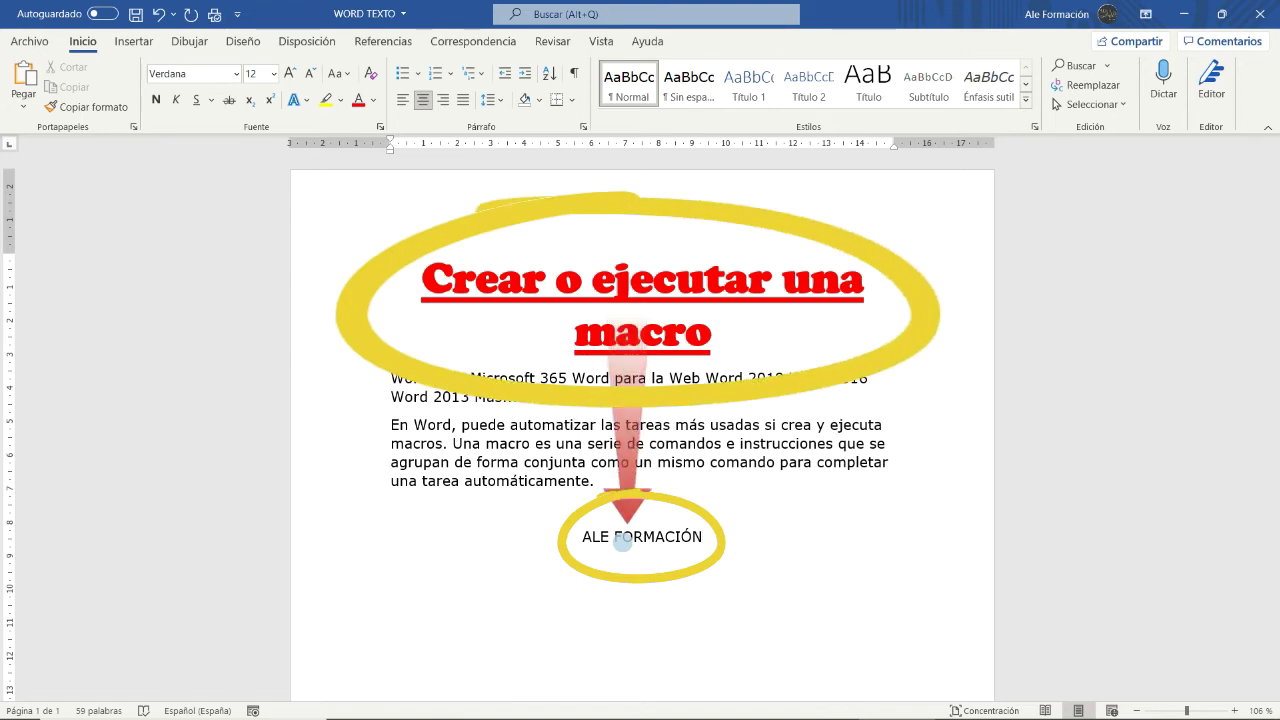
{"action": "left_click", "coordinate": [594, 539]}
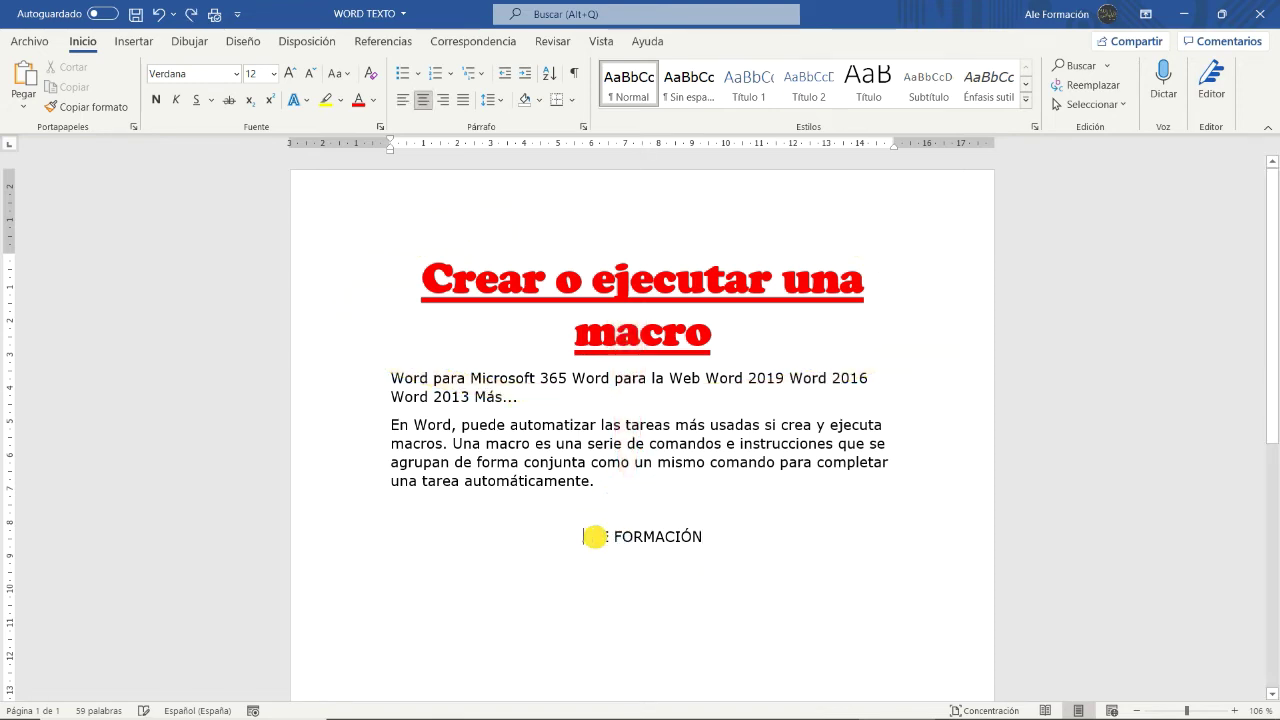
{"action": "triple_click", "coordinate": [594, 539]}
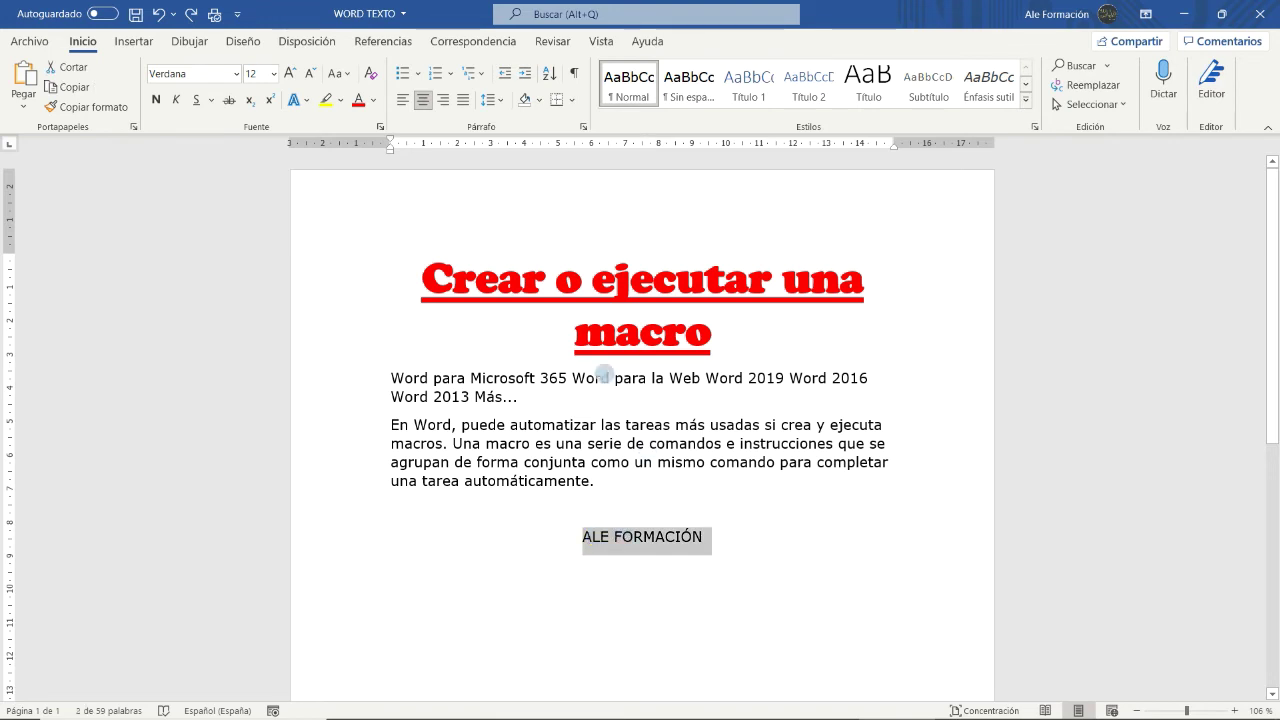
{"action": "left_click", "coordinate": [238, 76]}
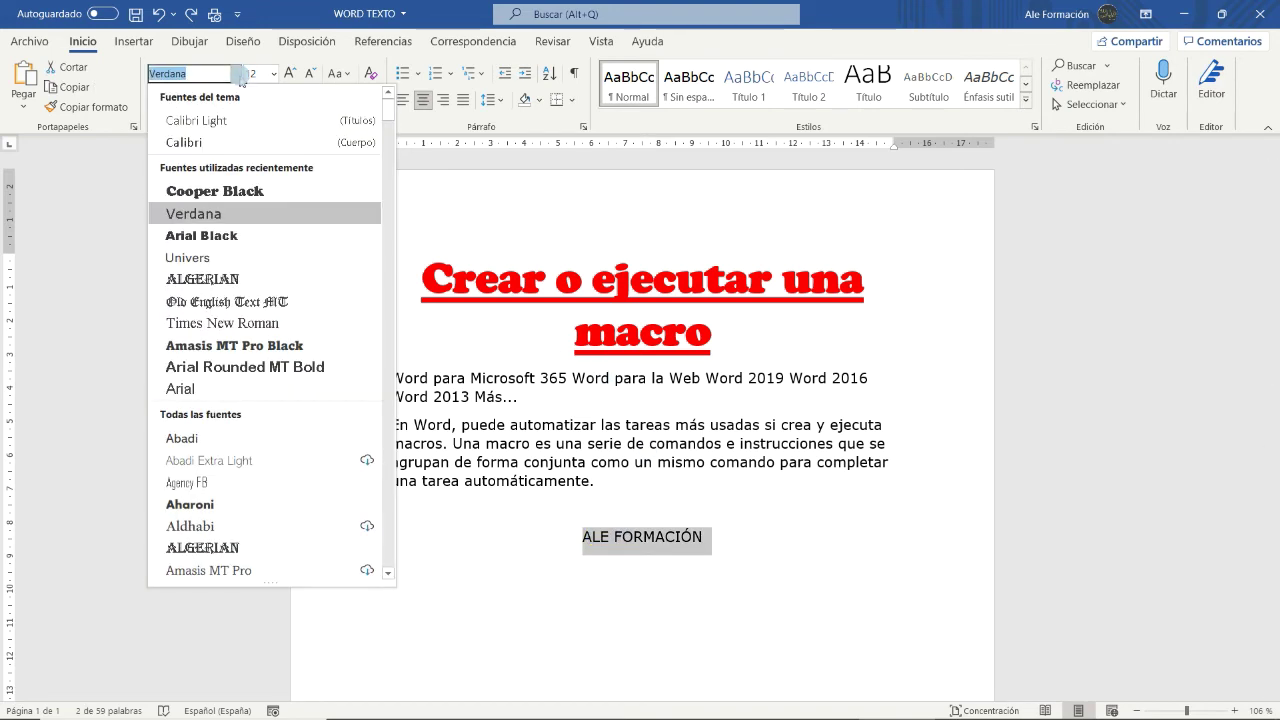
- Make the channel-name line red, bold, underlined 36-pt Cooper Black in title case
{"action": "left_click", "coordinate": [212, 187]}
{"action": "left_click", "coordinate": [273, 73]}
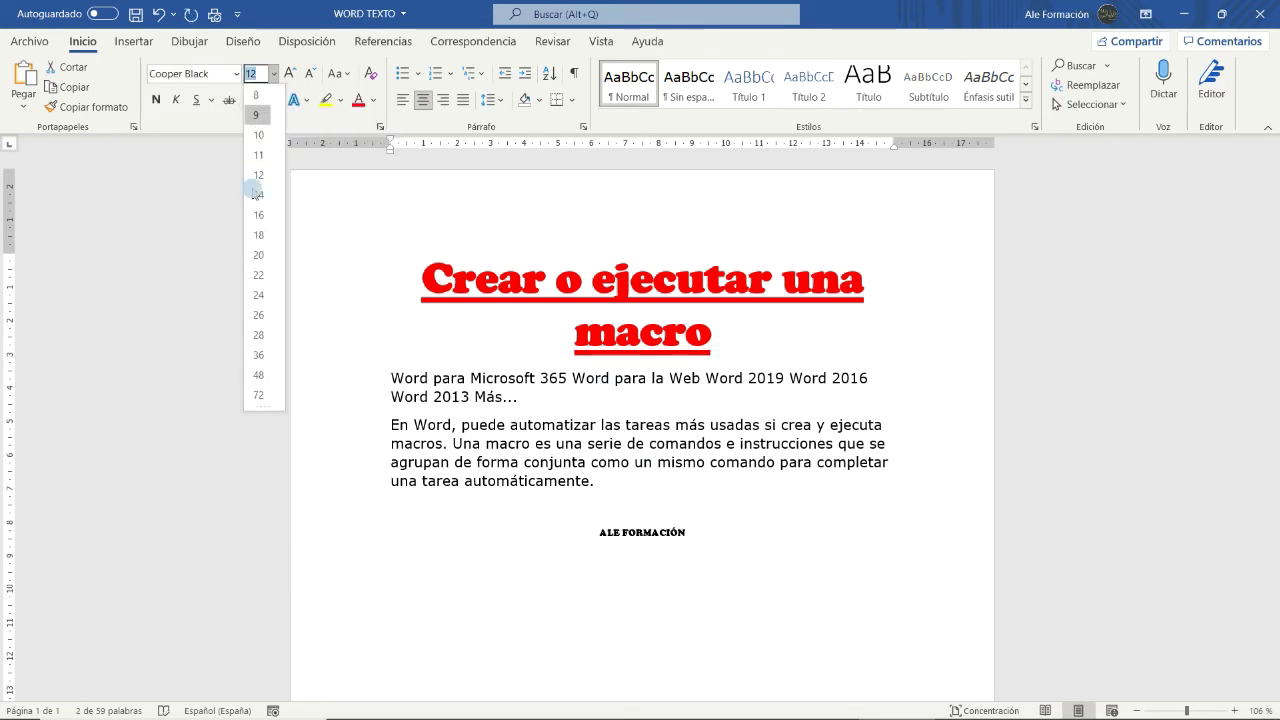
{"action": "left_click", "coordinate": [260, 375]}
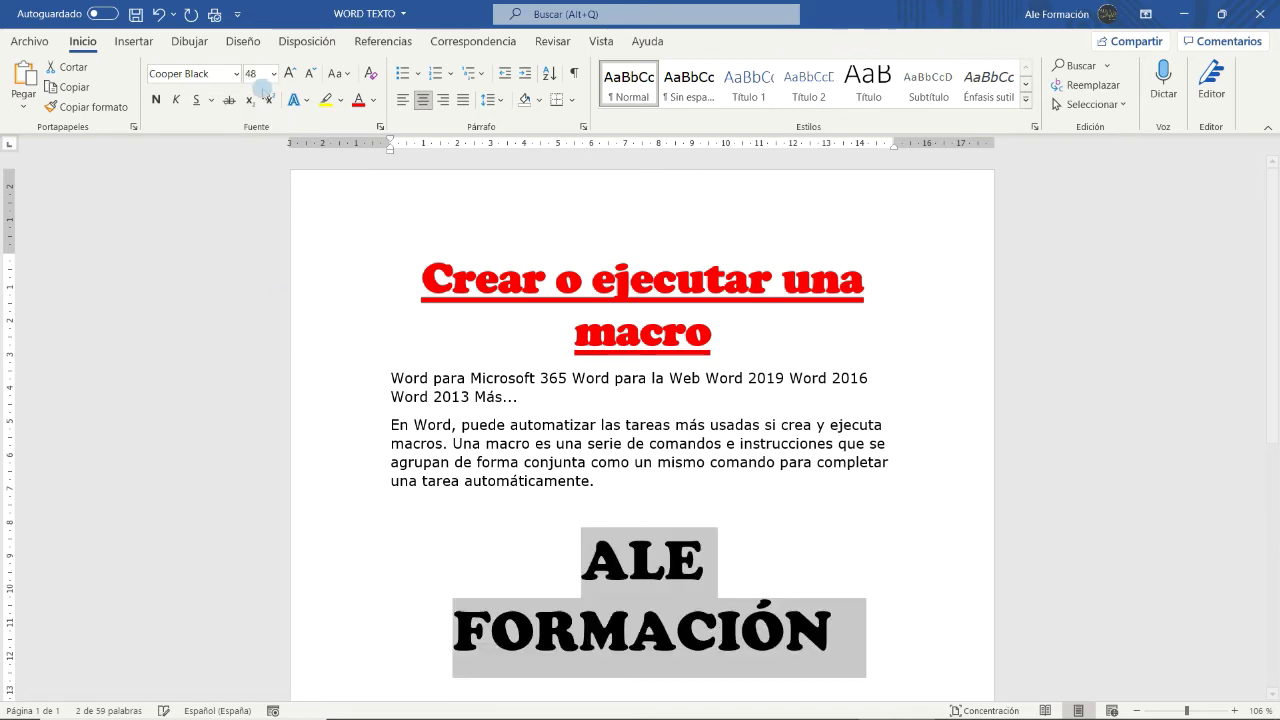
{"action": "left_click", "coordinate": [352, 100]}
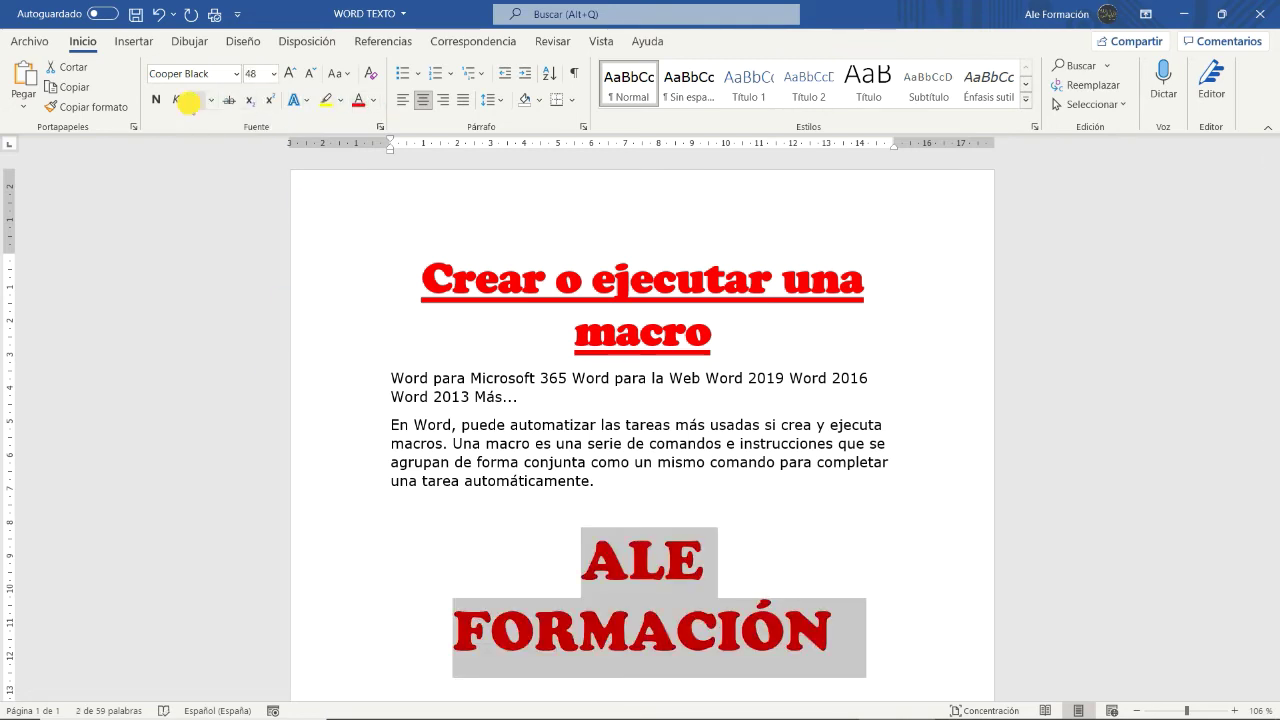
{"action": "left_click", "coordinate": [196, 100]}
{"action": "left_click", "coordinate": [156, 100]}
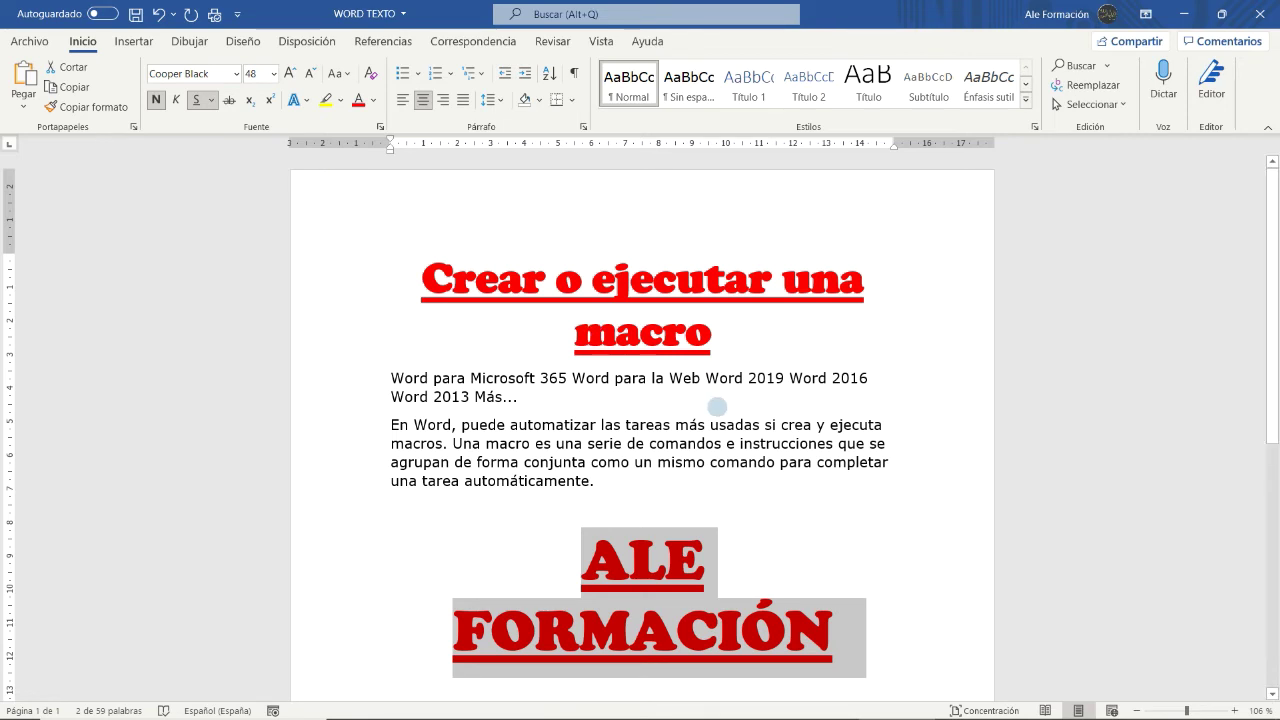
{"action": "key", "text": "shift+F3"}
{"action": "key", "text": "shift+F3"}
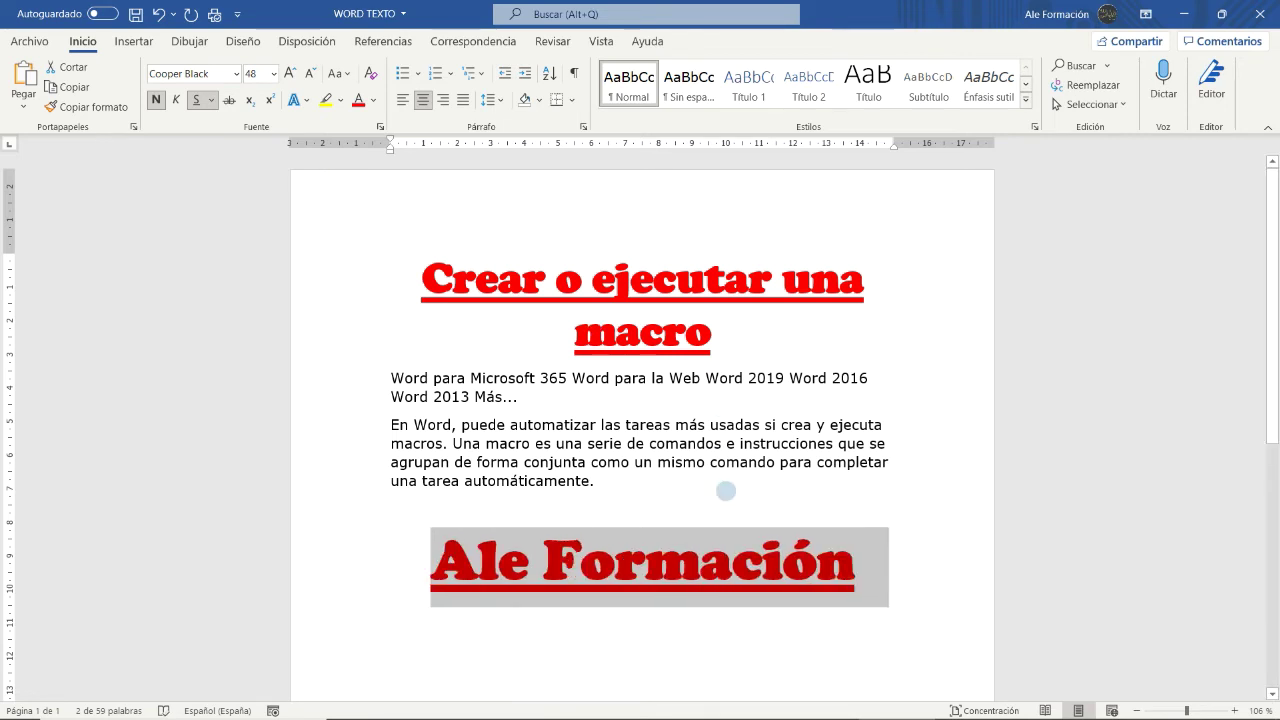
{"action": "left_click", "coordinate": [273, 73]}
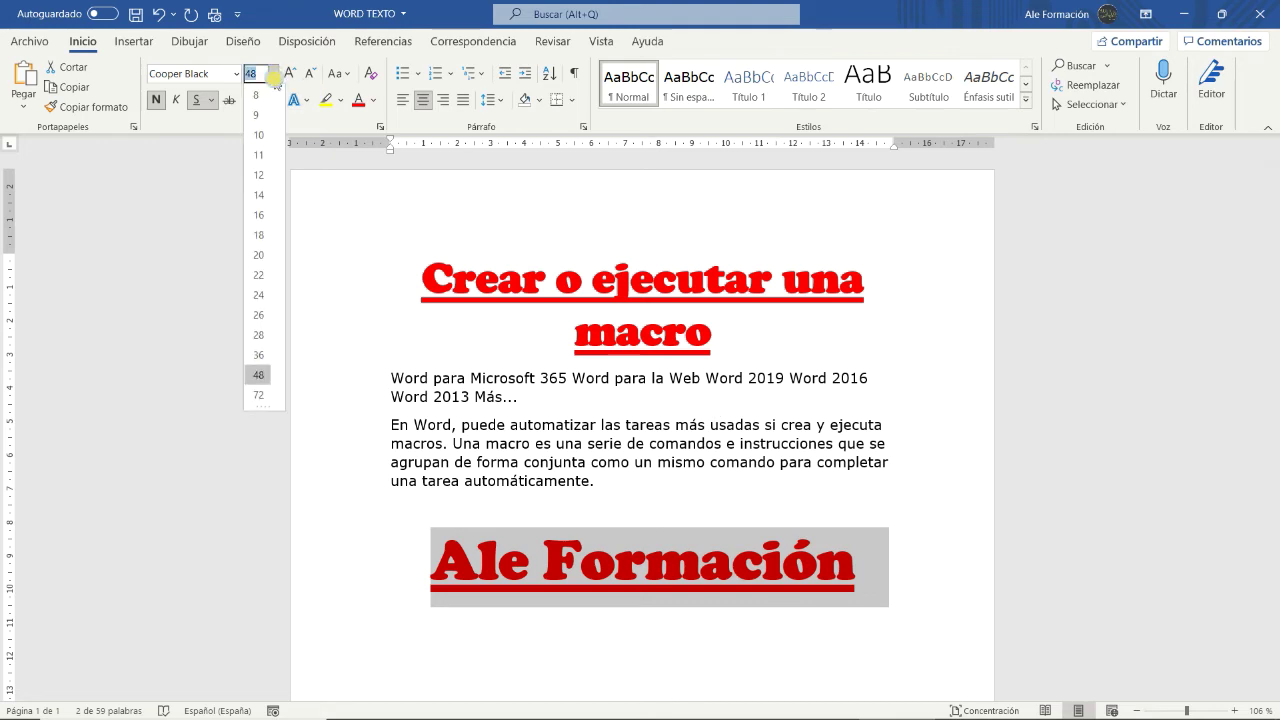
{"action": "left_click", "coordinate": [258, 353]}
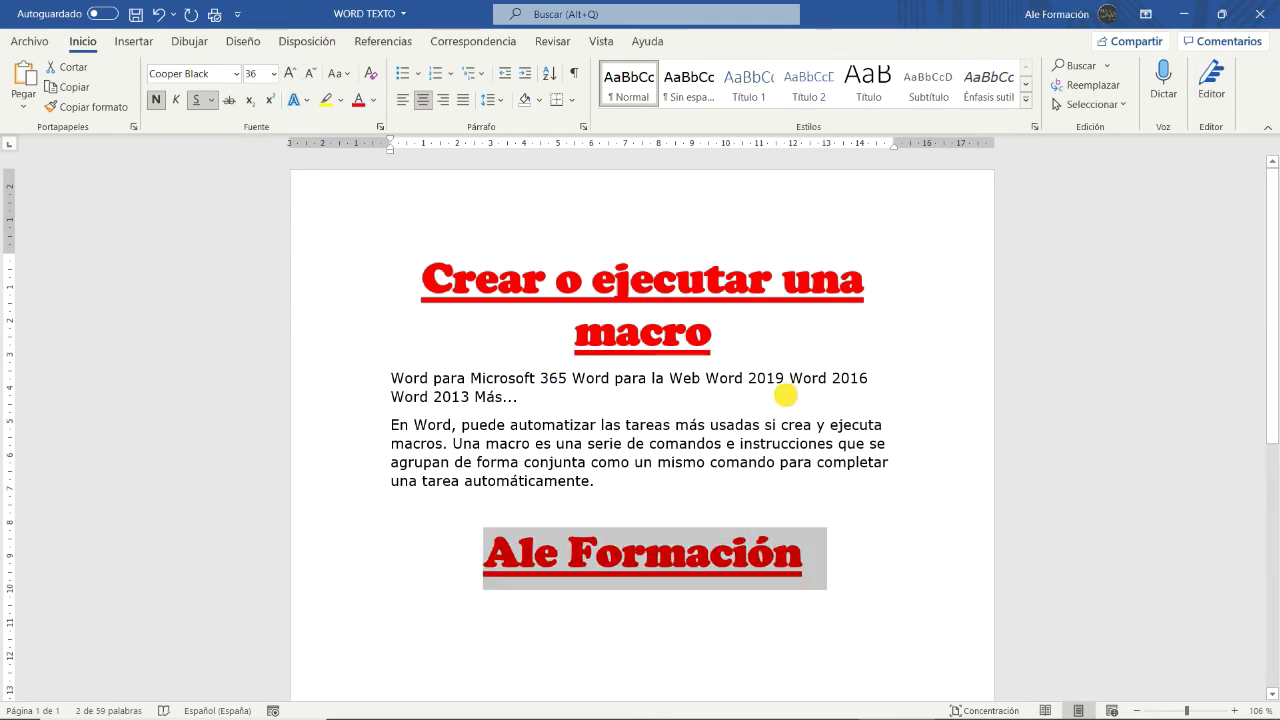
{"action": "left_click", "coordinate": [786, 395]}
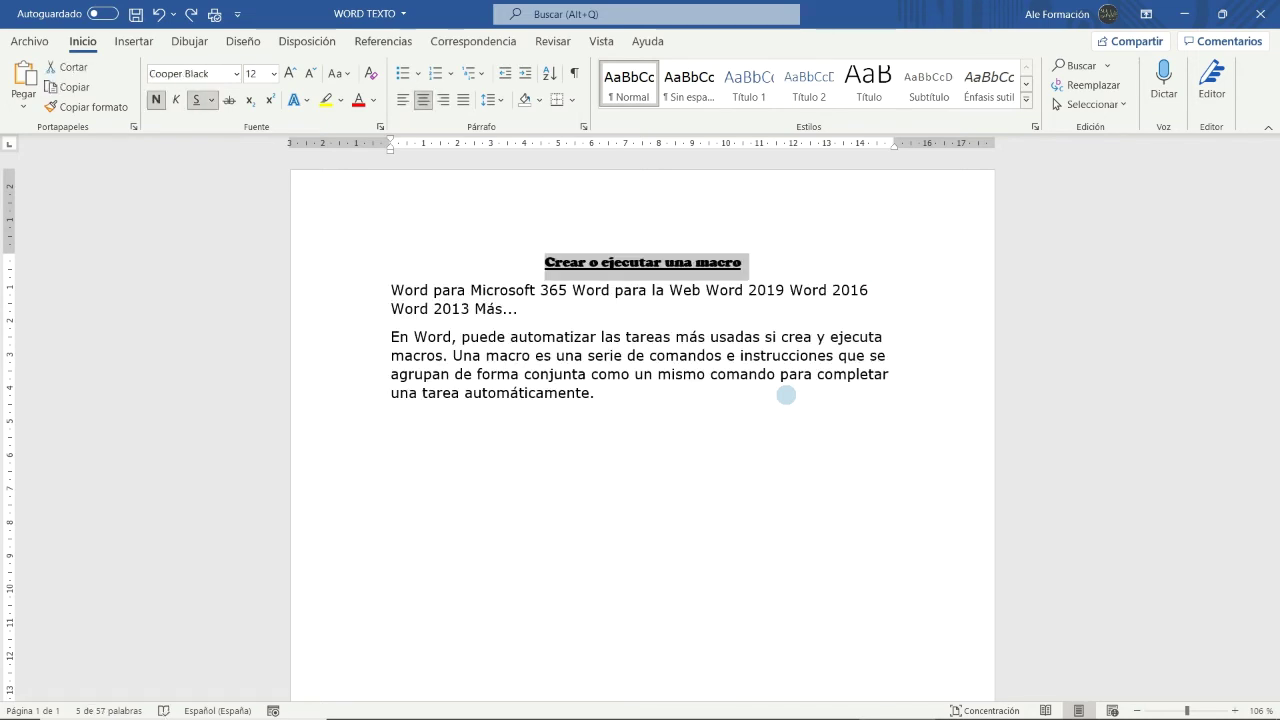
- Deselect the restored plain title and switch to the Vista commands
{"action": "left_click", "coordinate": [672, 480]}
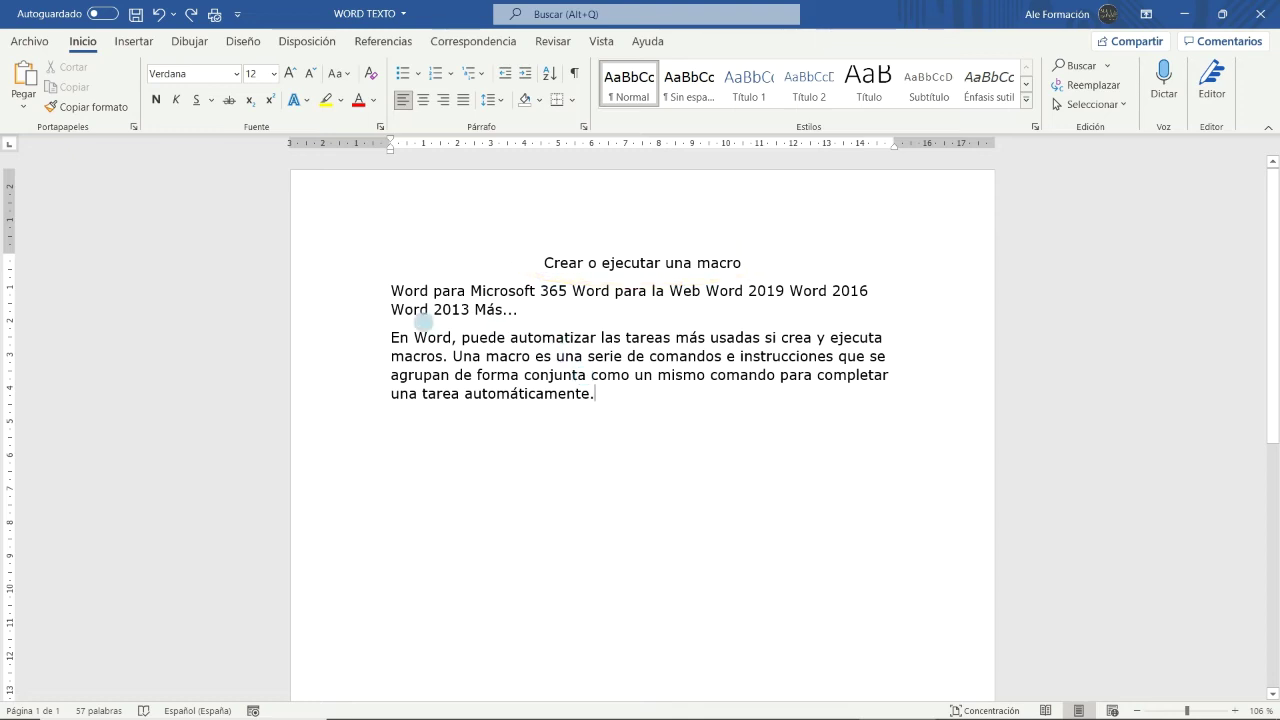
{"action": "left_click", "coordinate": [601, 41]}
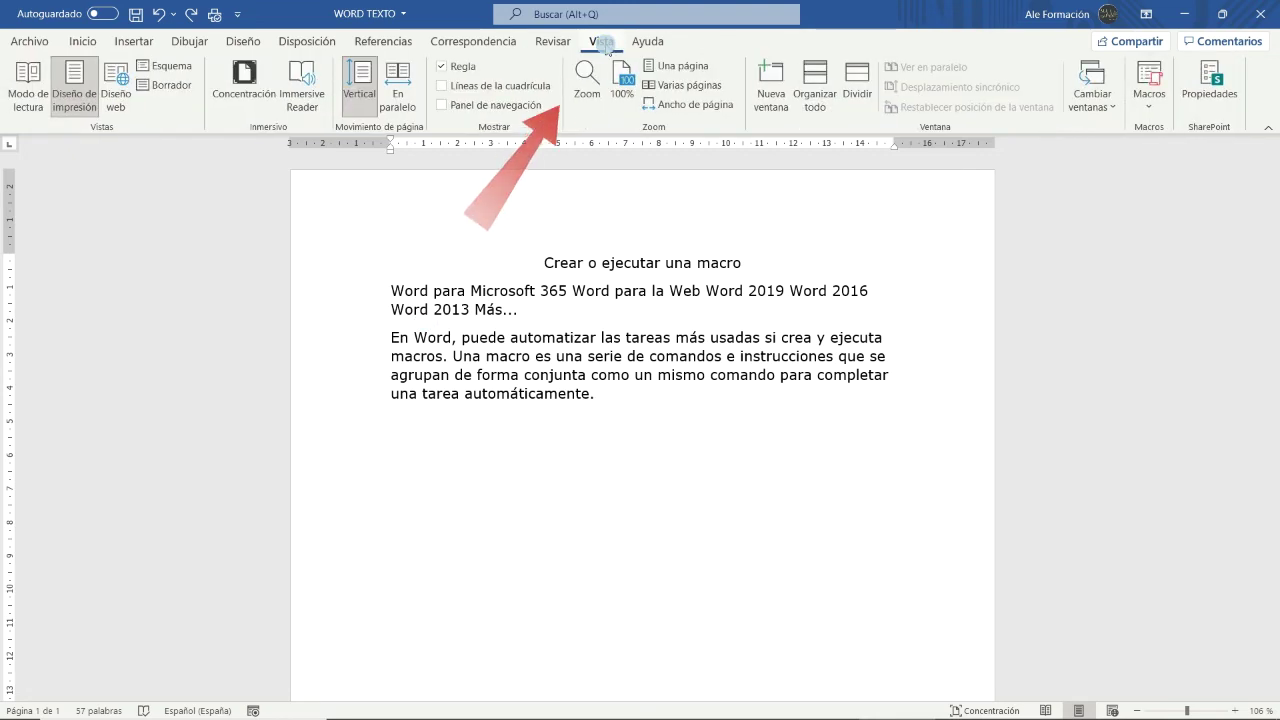
- Start recording a new macro, typing 'TI' as its name
{"action": "left_click", "coordinate": [1149, 100]}
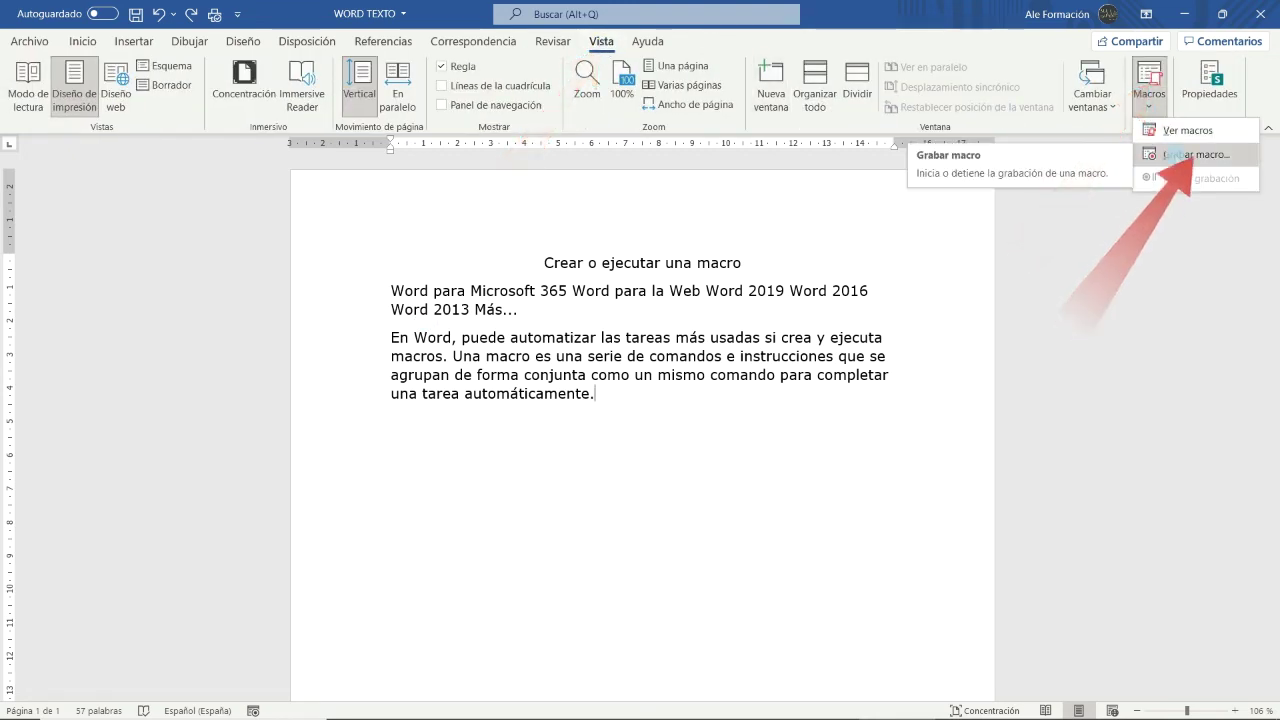
{"action": "left_click", "coordinate": [1177, 155]}
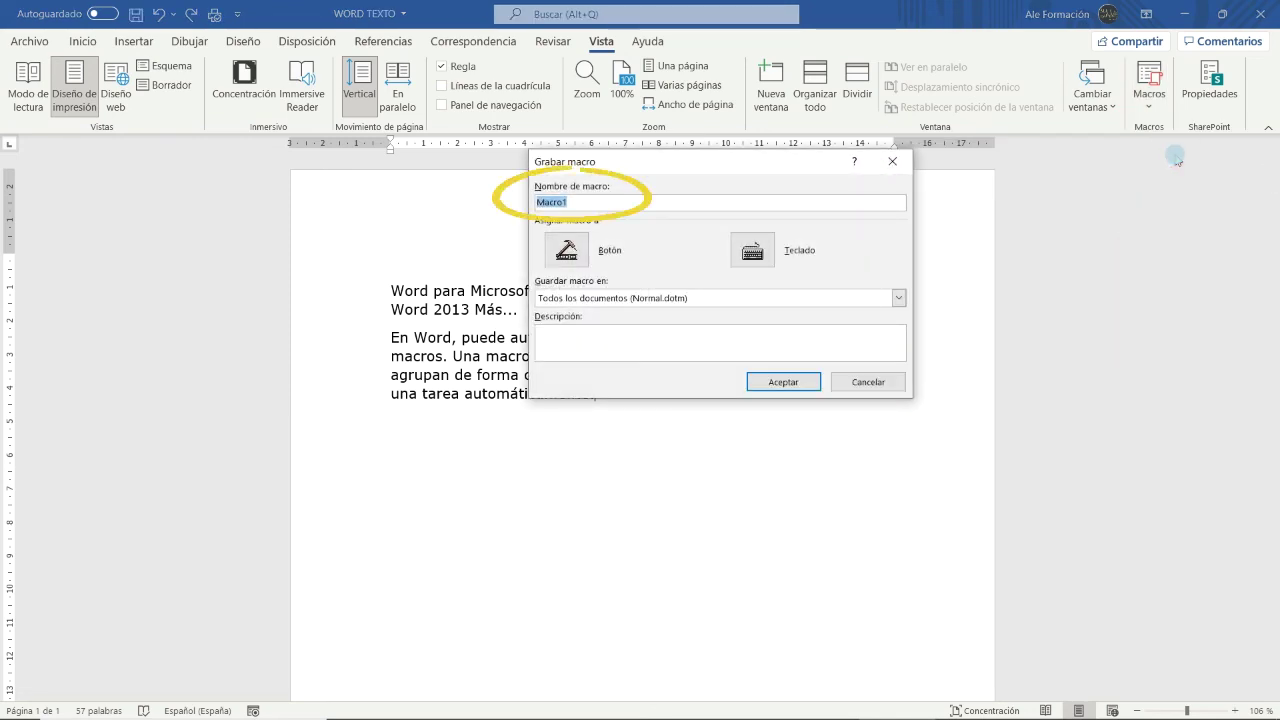
{"action": "type", "text": "TI"}
{"action": "left_click", "coordinate": [778, 383]}
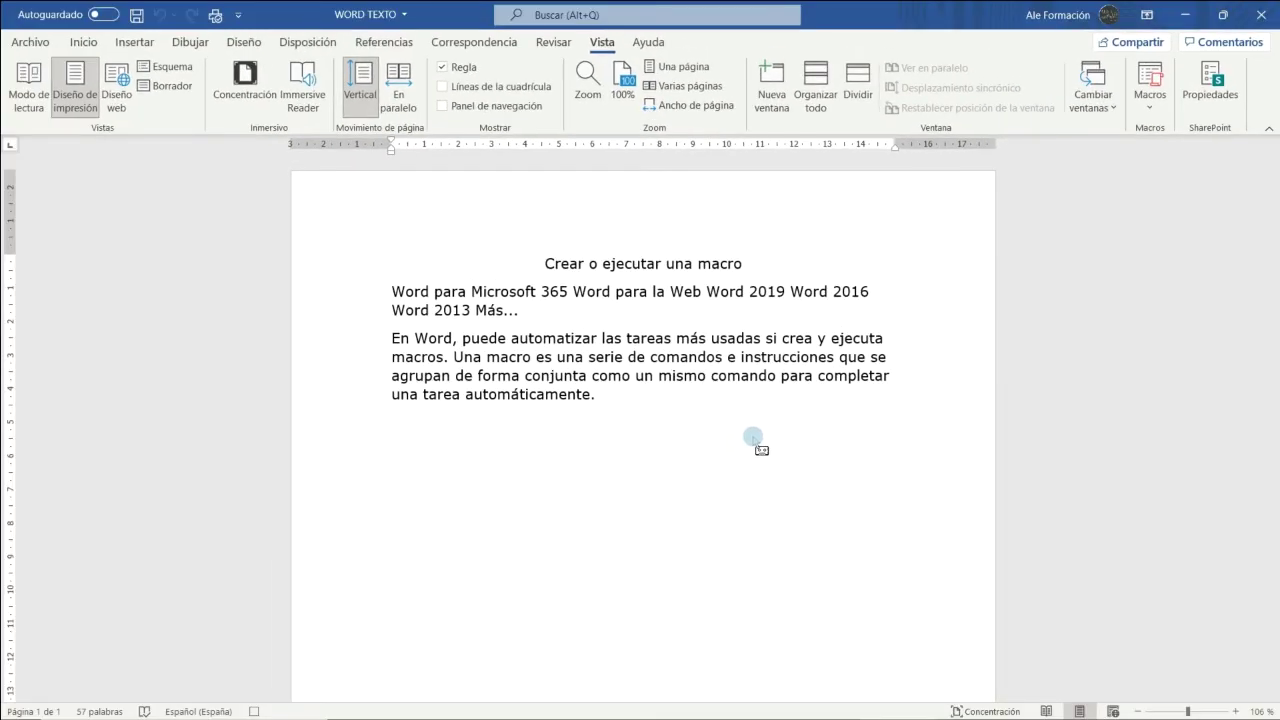
- Format the title as 48 pt red, bold, underlined Cooper Black with yellow highlight
{"action": "triple_click", "coordinate": [617, 264]}
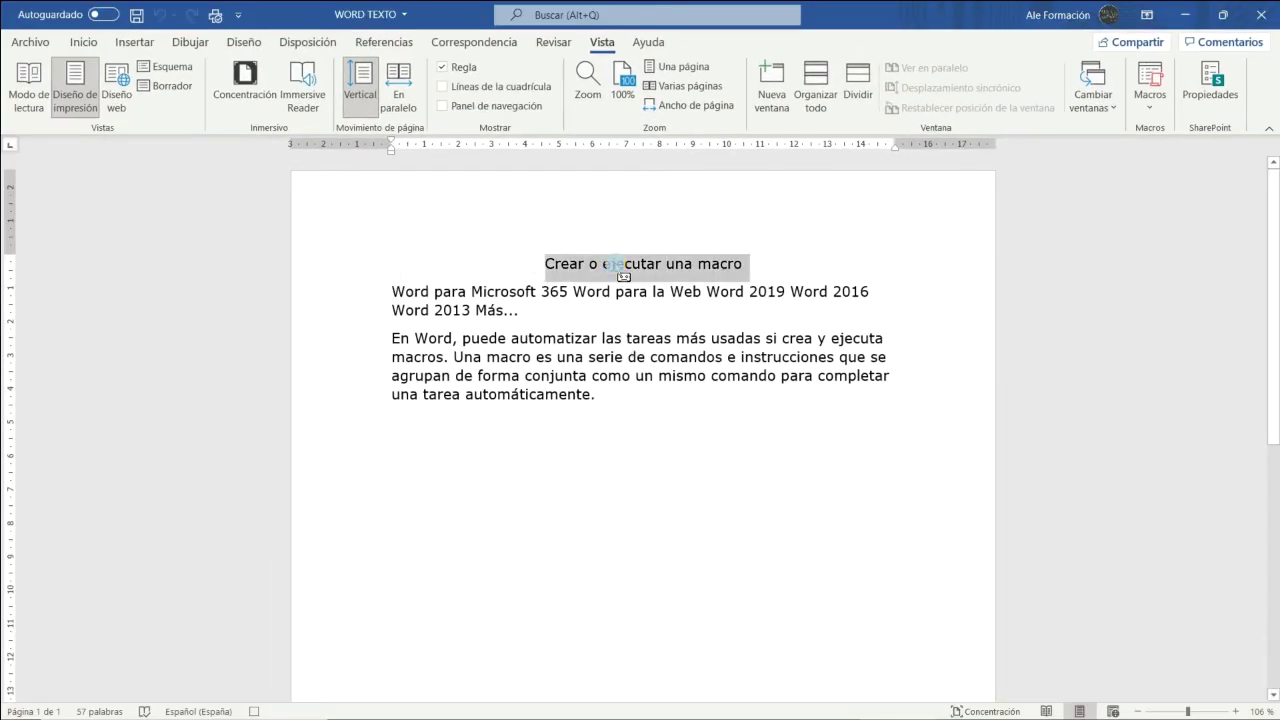
{"action": "left_click", "coordinate": [95, 43]}
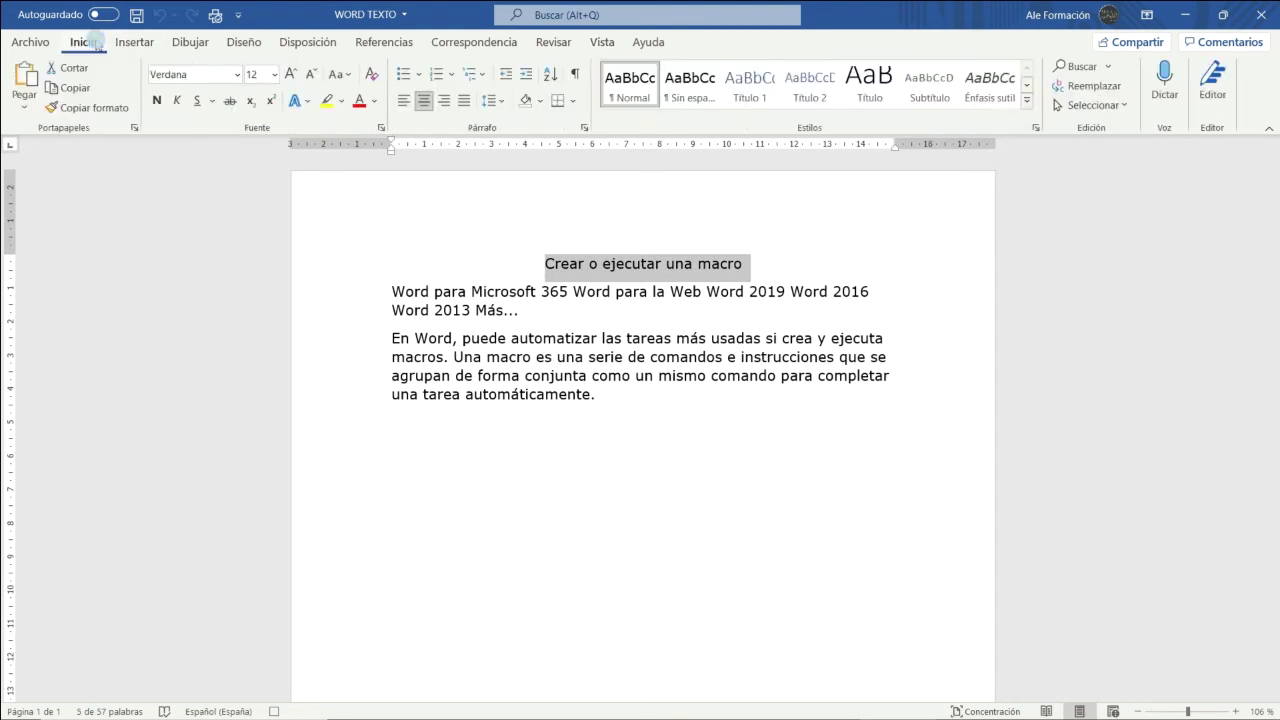
{"action": "left_click", "coordinate": [237, 74]}
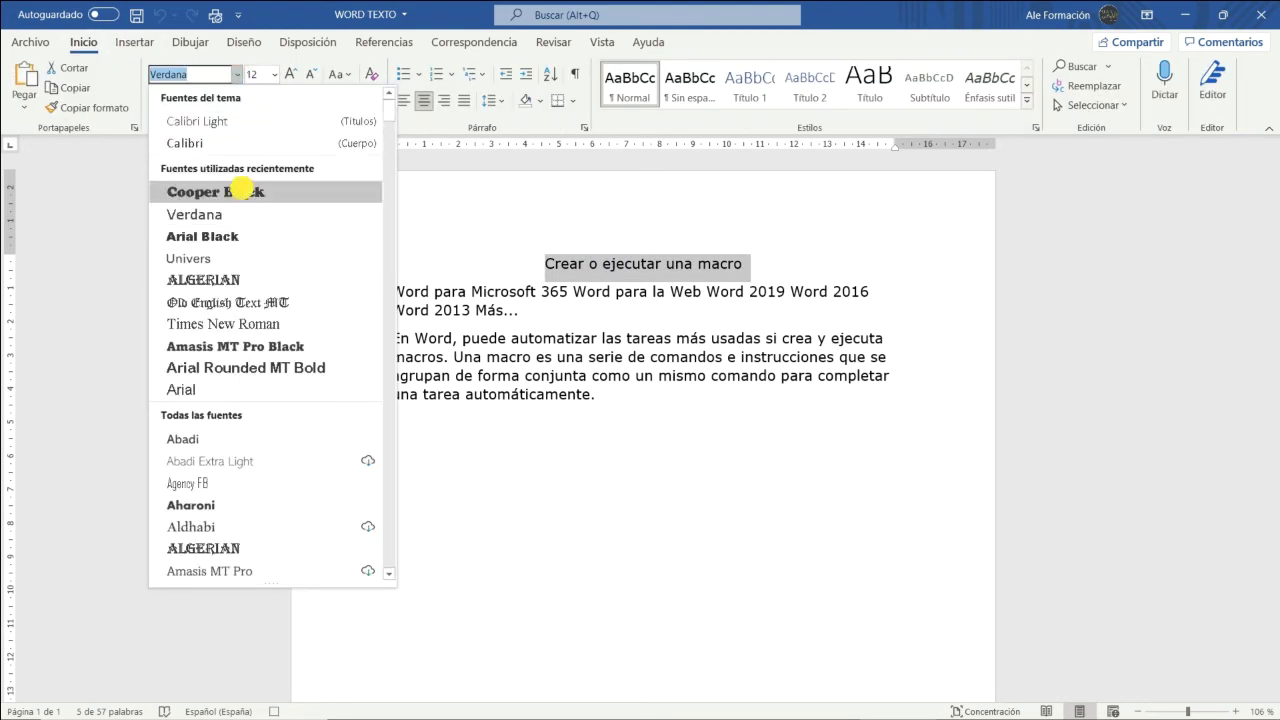
{"action": "left_click", "coordinate": [243, 190]}
{"action": "left_click", "coordinate": [274, 74]}
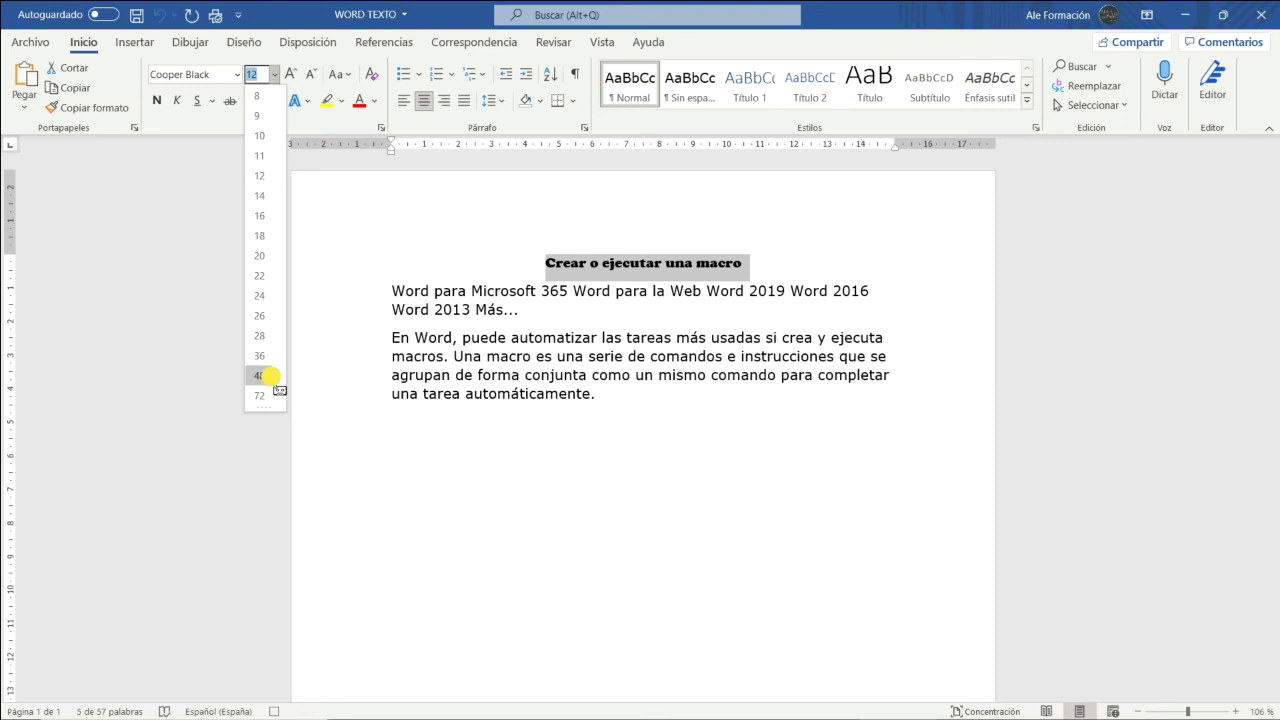
{"action": "left_click", "coordinate": [263, 375]}
{"action": "left_click", "coordinate": [357, 101]}
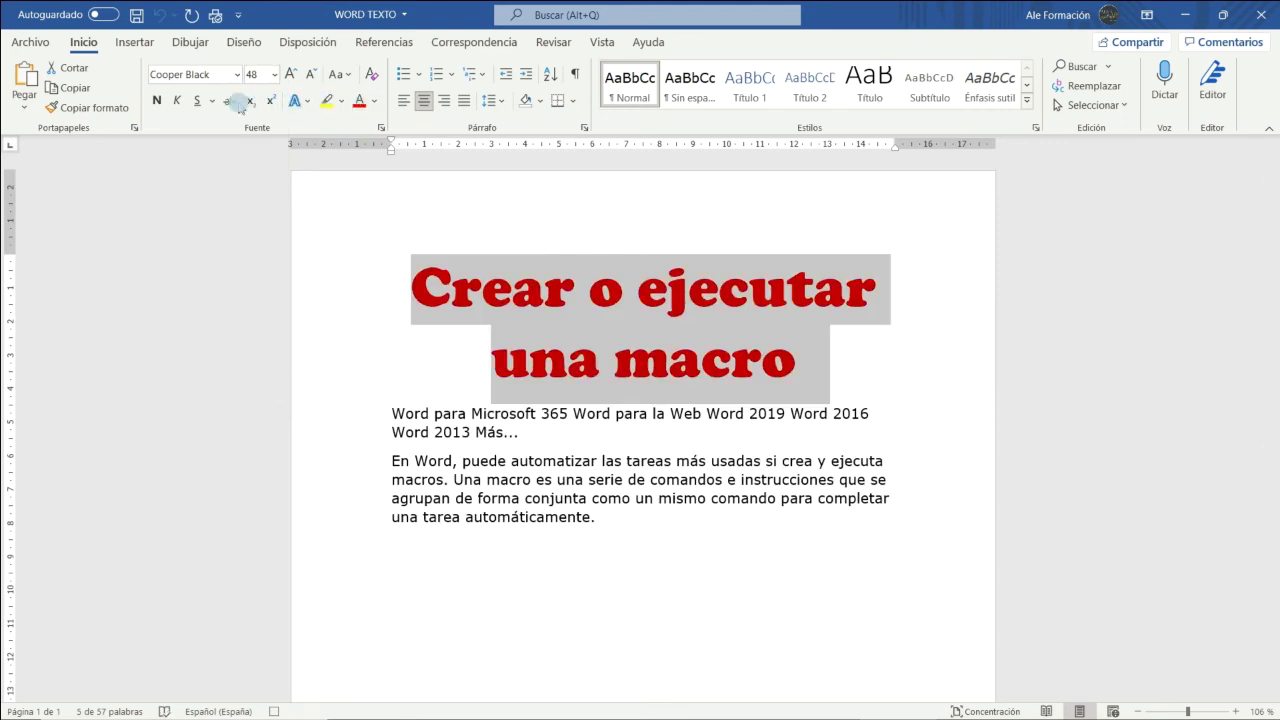
{"action": "left_click", "coordinate": [197, 101]}
{"action": "left_click", "coordinate": [156, 101]}
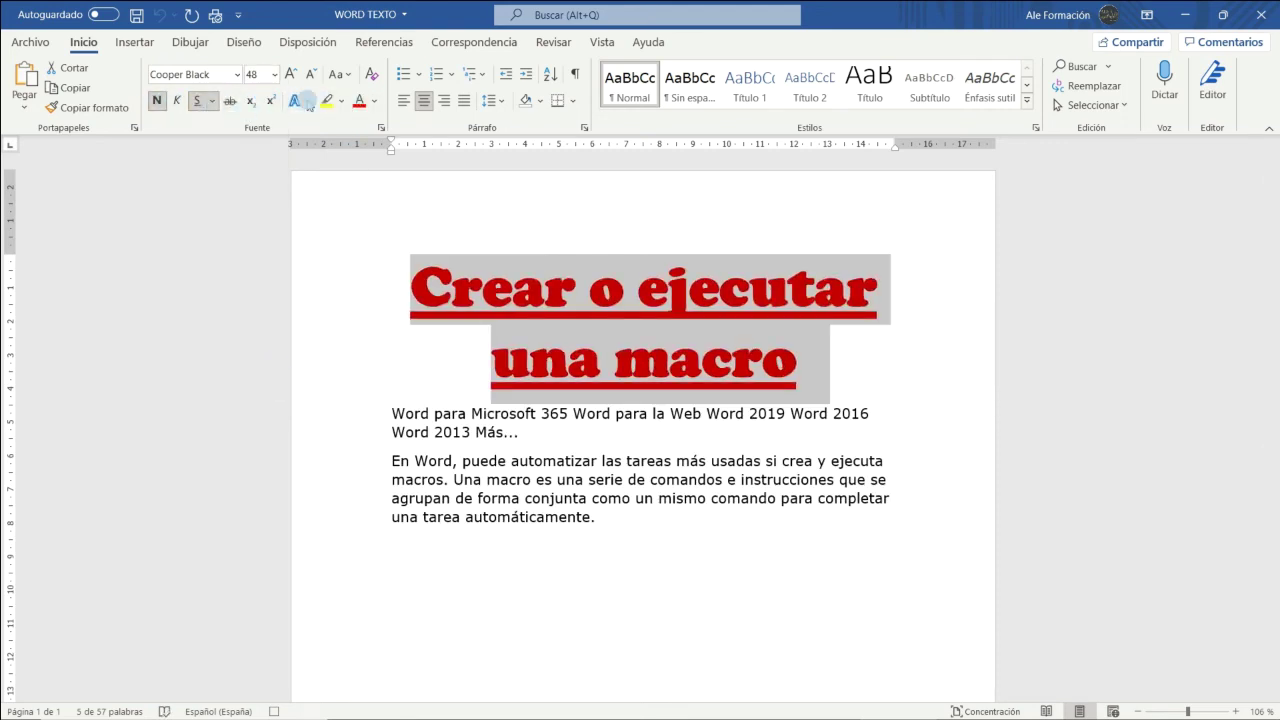
{"action": "left_click", "coordinate": [326, 101]}
{"action": "left_click", "coordinate": [806, 498]}
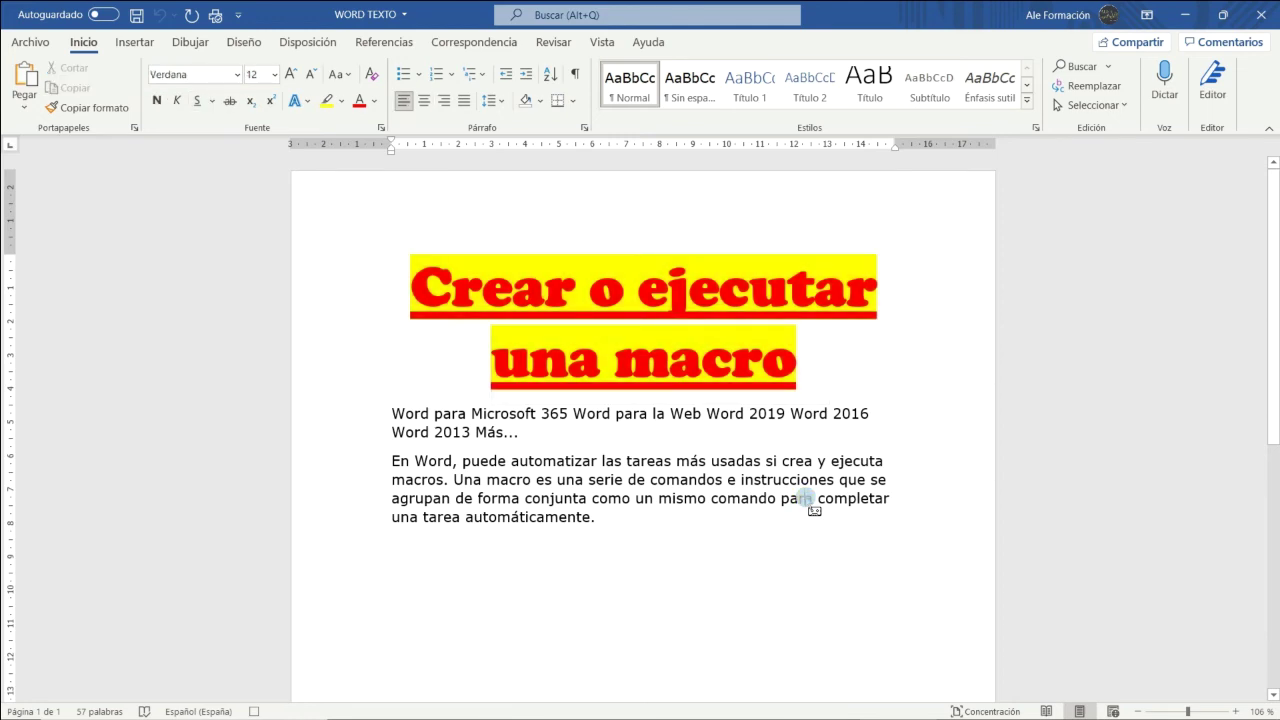
- Stop the macro recording from Vista > Macros
{"action": "left_click", "coordinate": [605, 43]}
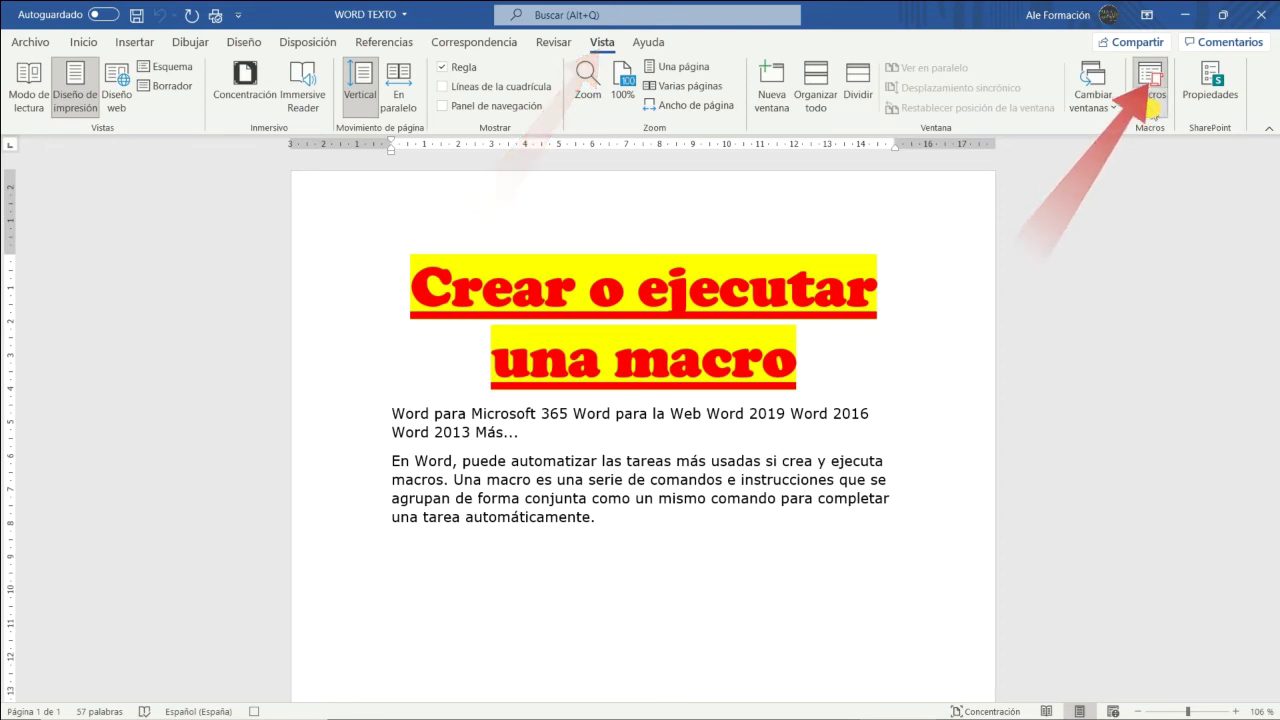
{"action": "left_click", "coordinate": [1152, 95]}
{"action": "left_click", "coordinate": [1193, 155]}
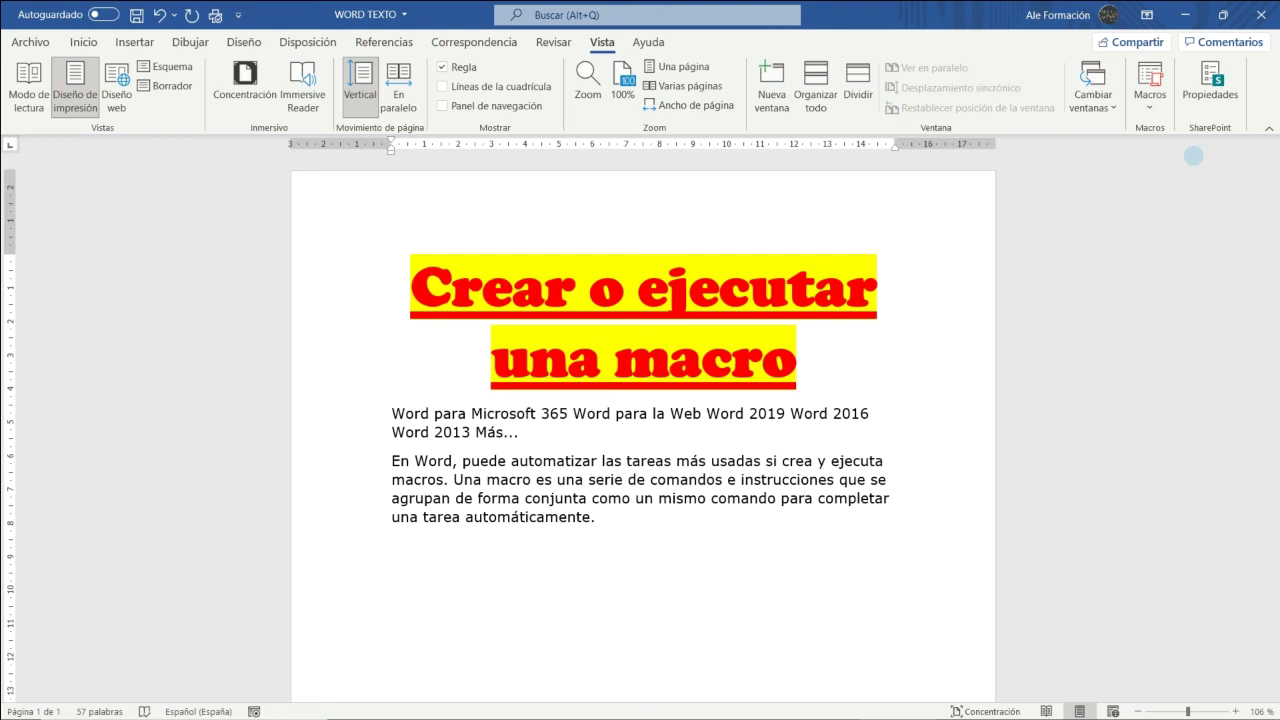
- Add a new line reading ALE FORMACIÓN below the last paragraph
{"action": "left_click", "coordinate": [635, 557]}
{"action": "triple_click", "coordinate": [635, 557]}
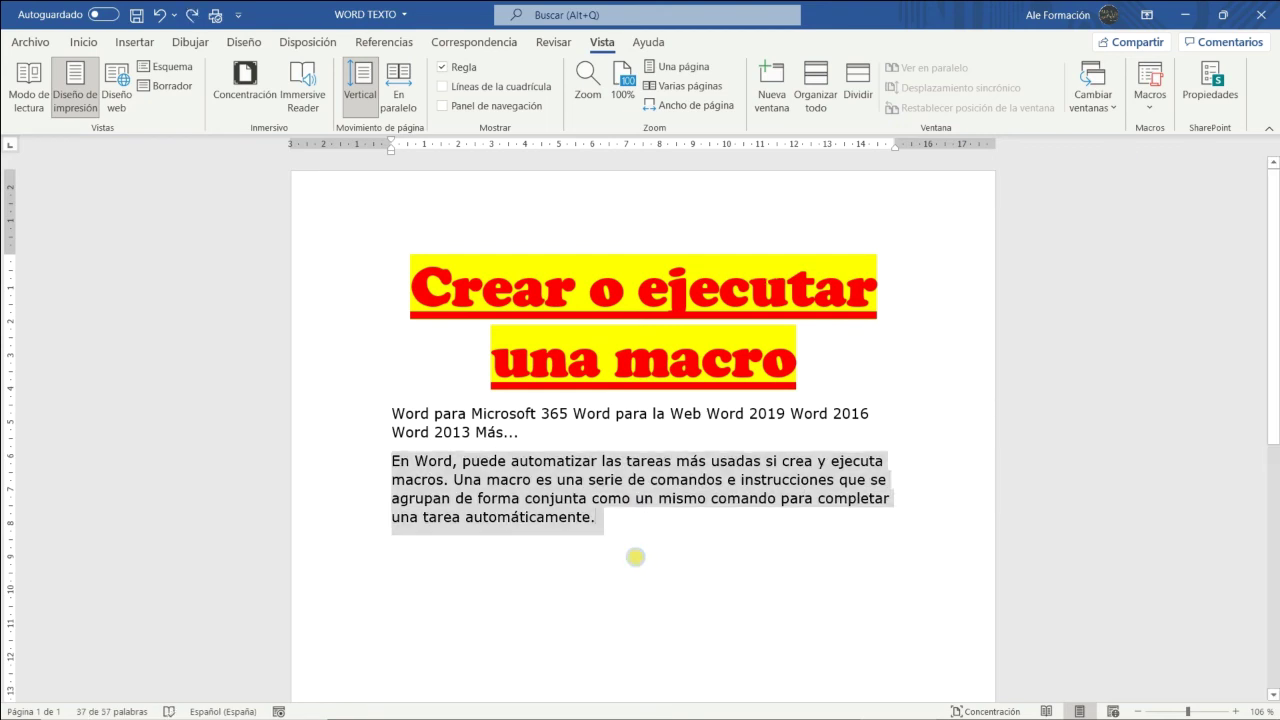
{"action": "left_click", "coordinate": [635, 557]}
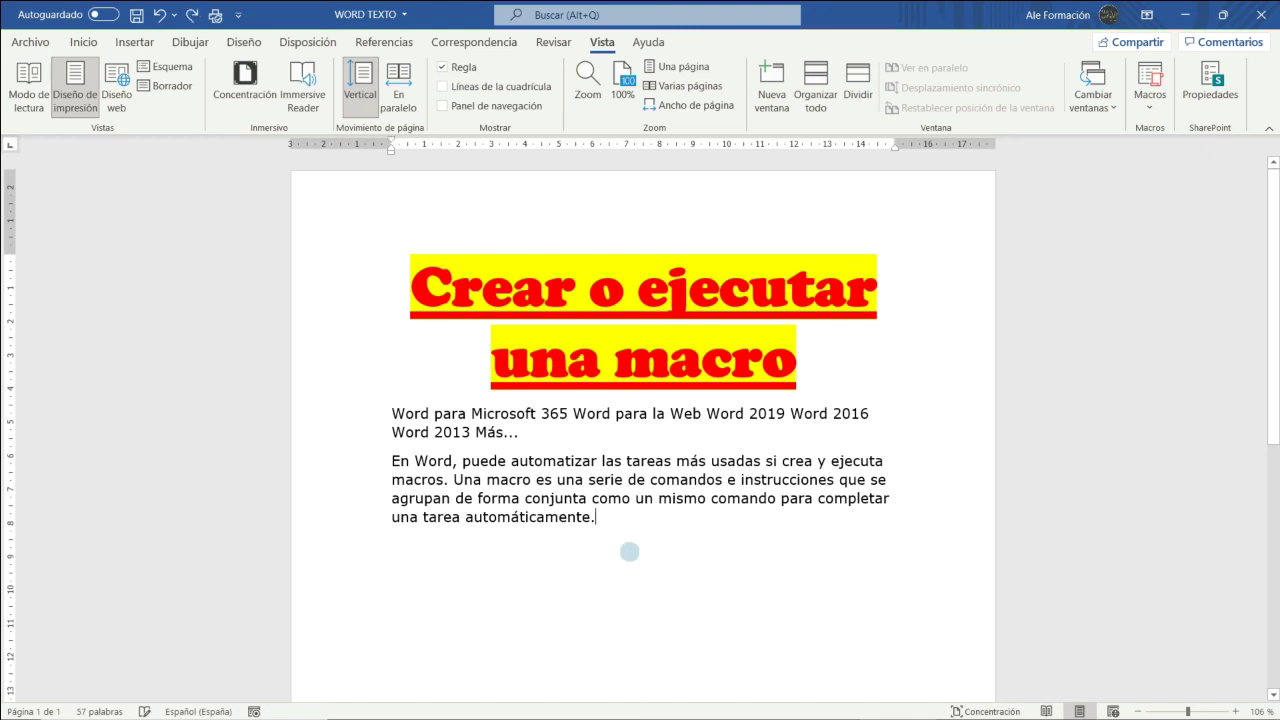
{"action": "triple_click", "coordinate": [631, 553]}
{"action": "left_click", "coordinate": [631, 559]}
{"action": "key", "text": "Return"}
{"action": "type", "text": "ALE FORMACIÓN"}
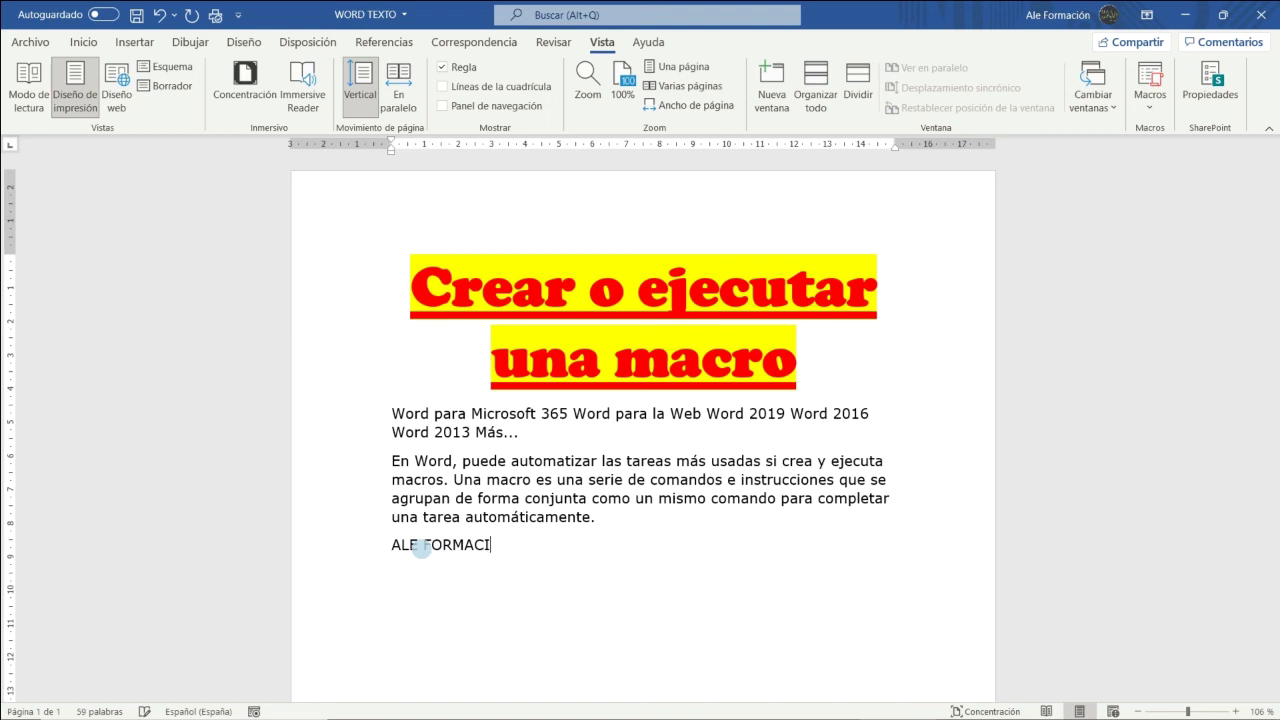
- Centre the ALE FORMACIÓN line and select it
{"action": "left_click", "coordinate": [83, 42]}
{"action": "left_click", "coordinate": [424, 100]}
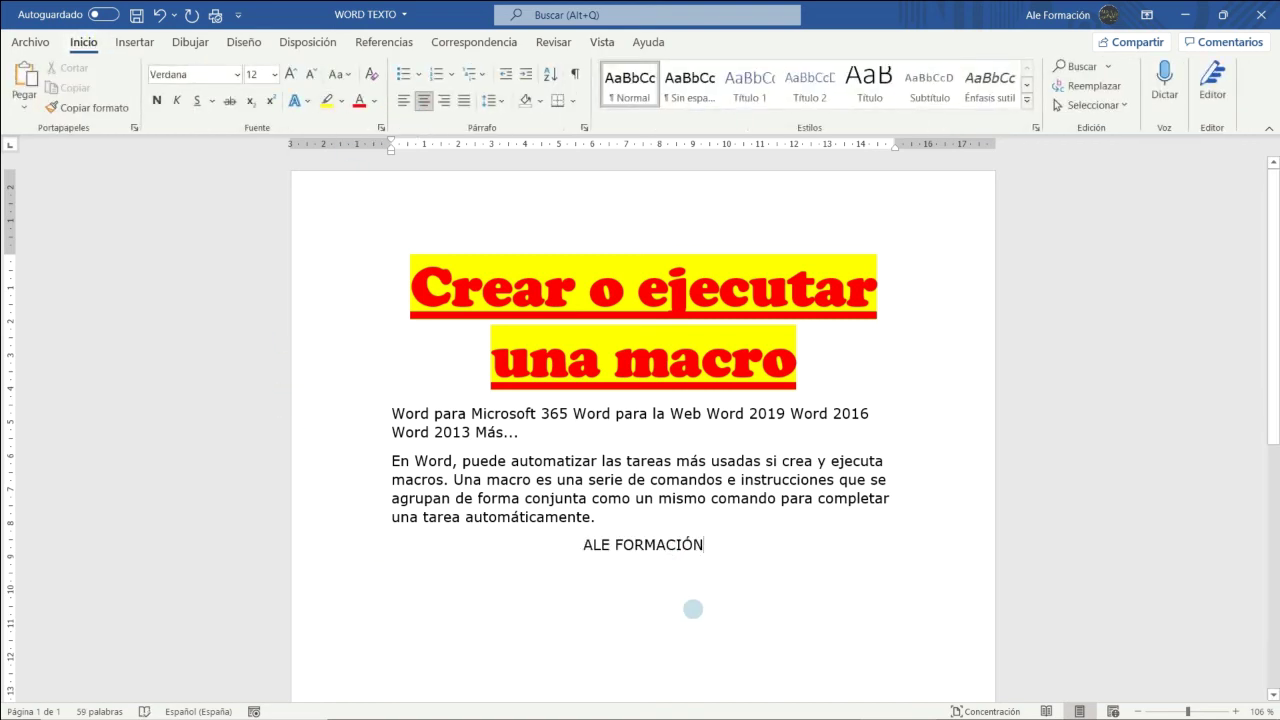
{"action": "triple_click", "coordinate": [640, 549]}
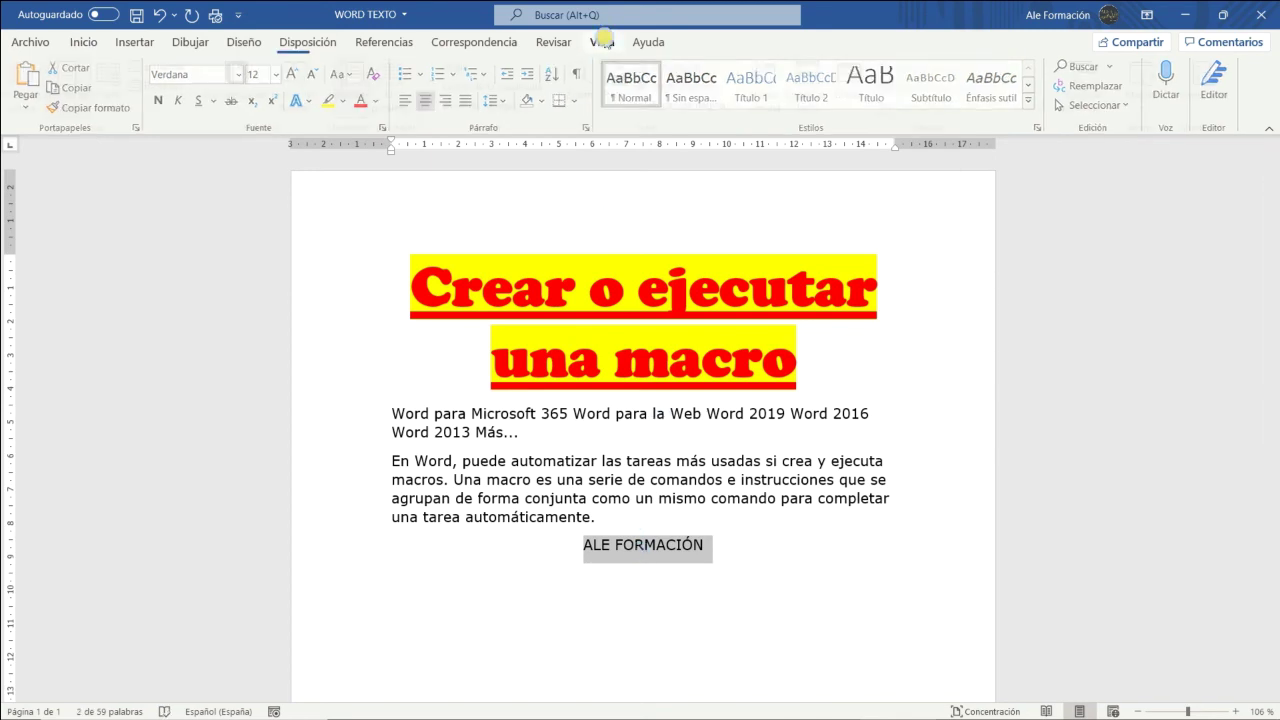
- Run the TÍTULO1 macro on the selected ALE FORMACIÓN line
{"action": "left_click", "coordinate": [602, 42]}
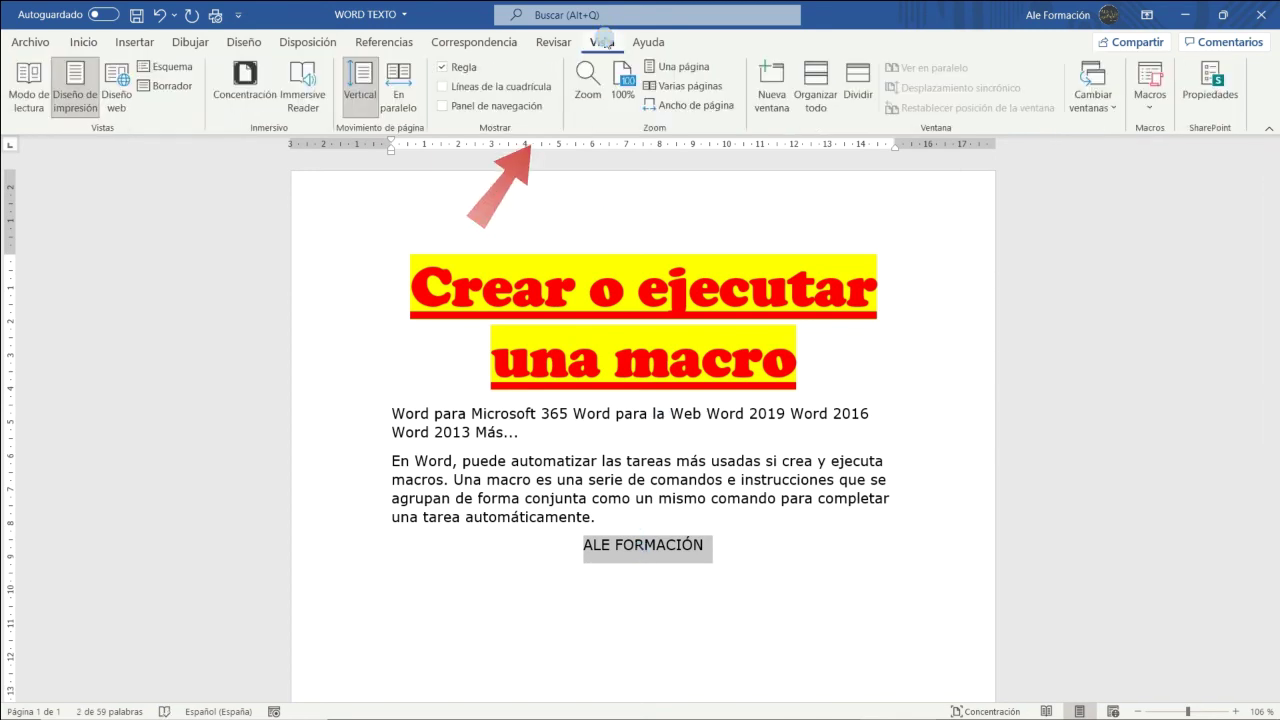
{"action": "left_click", "coordinate": [1152, 100]}
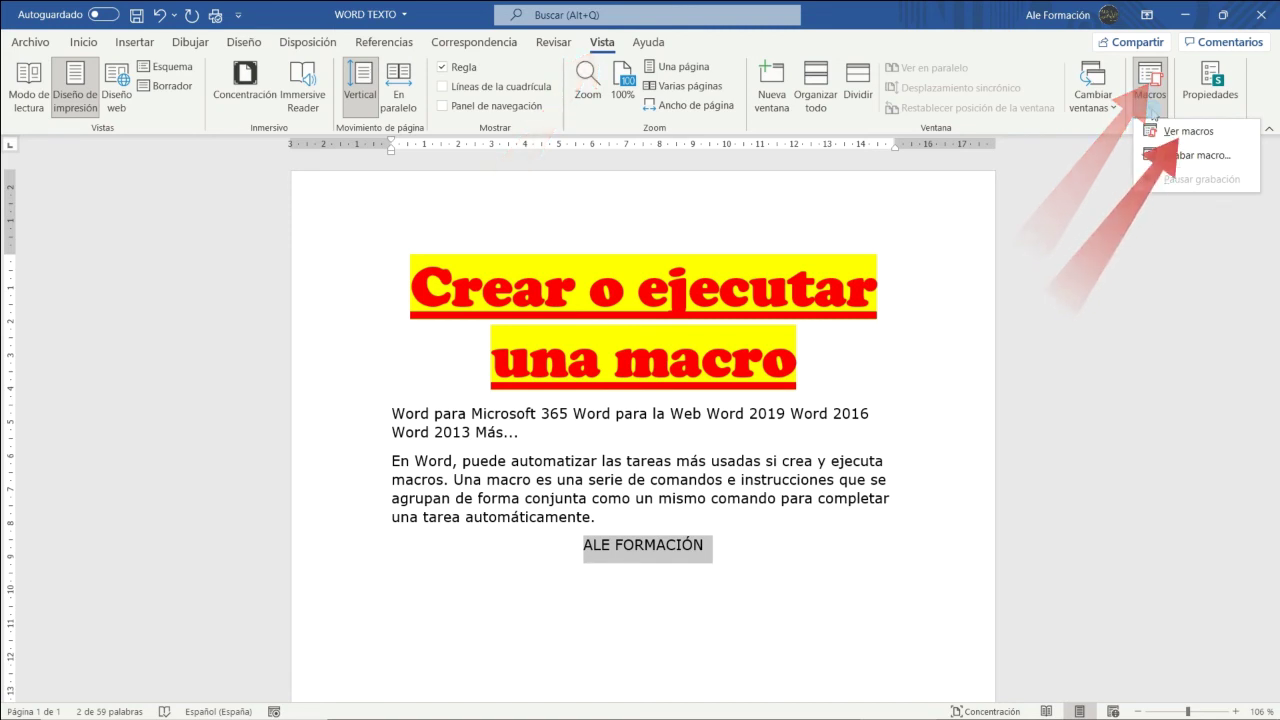
{"action": "left_click", "coordinate": [1178, 131]}
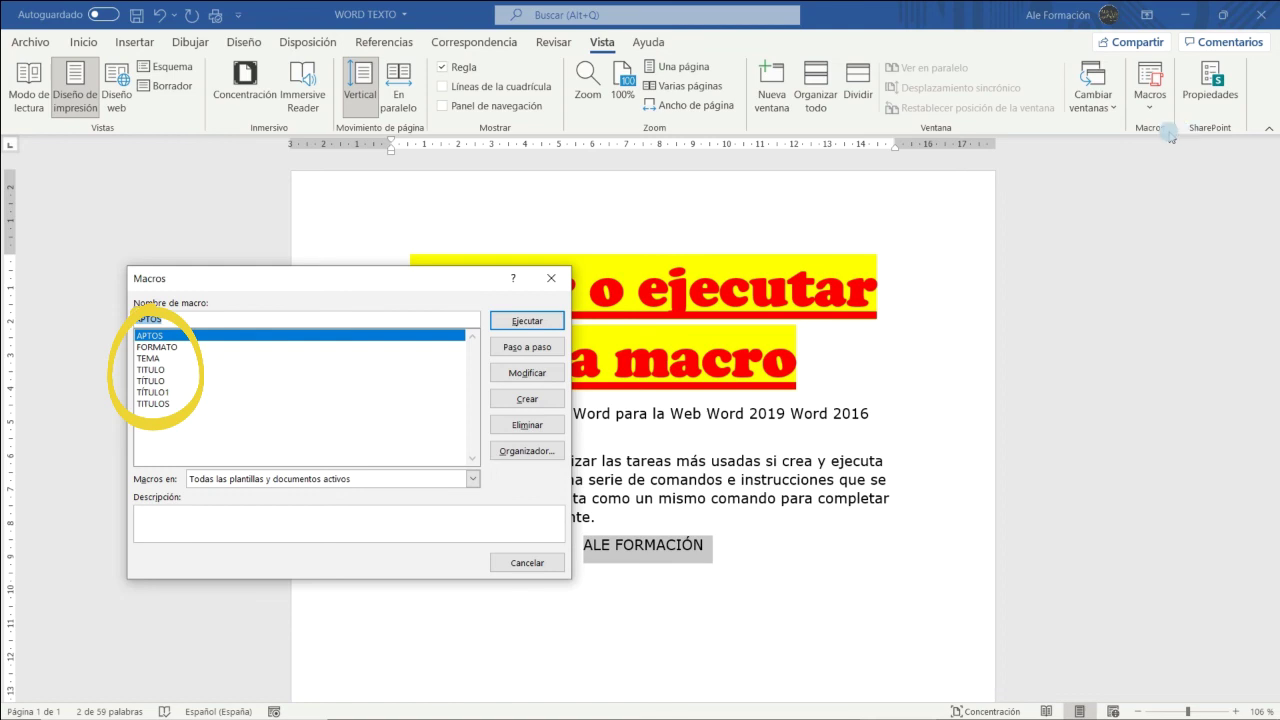
{"action": "left_click", "coordinate": [184, 393]}
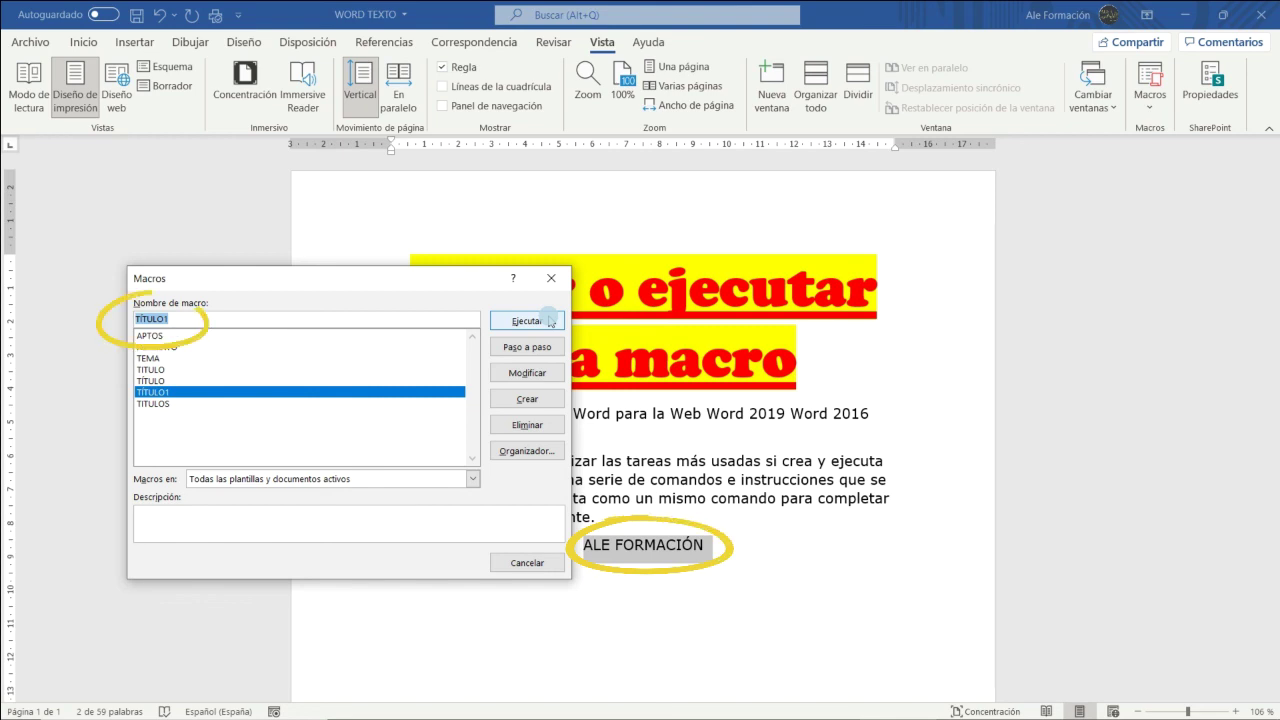
{"action": "left_click", "coordinate": [548, 320]}
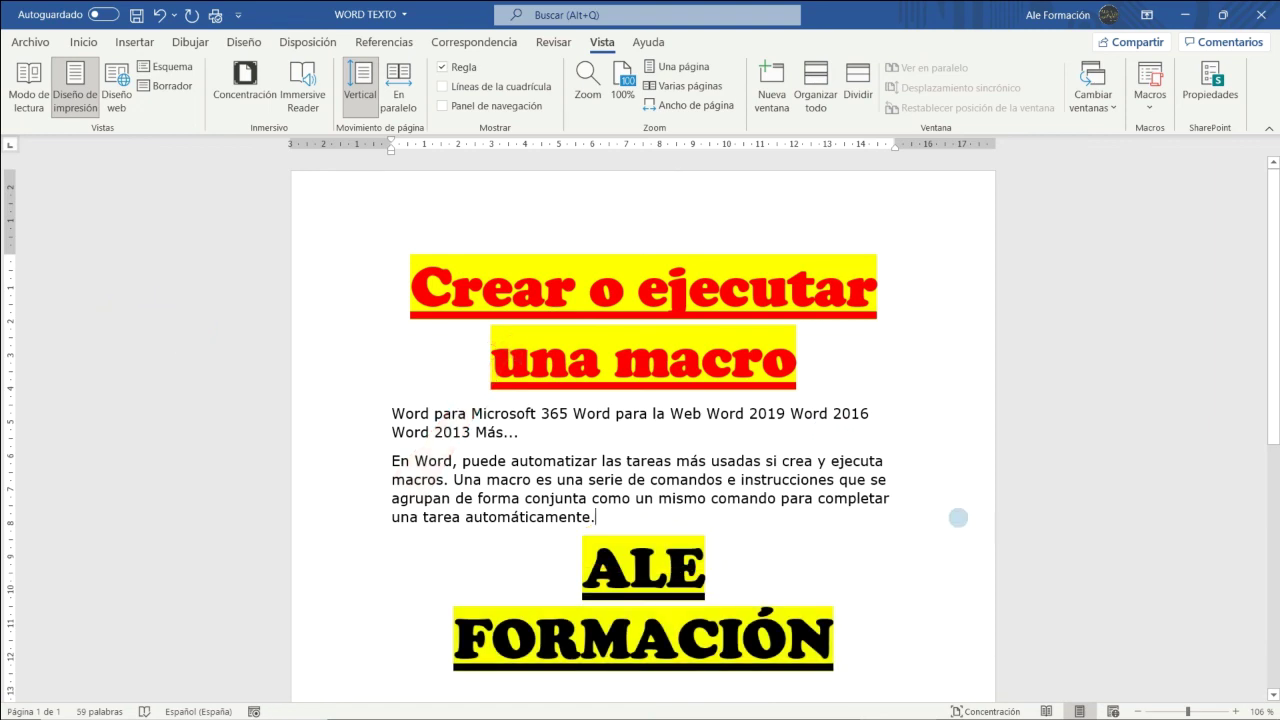
{"action": "scroll", "coordinate": [958, 517], "scroll_direction": "down", "scroll_amount": 2}
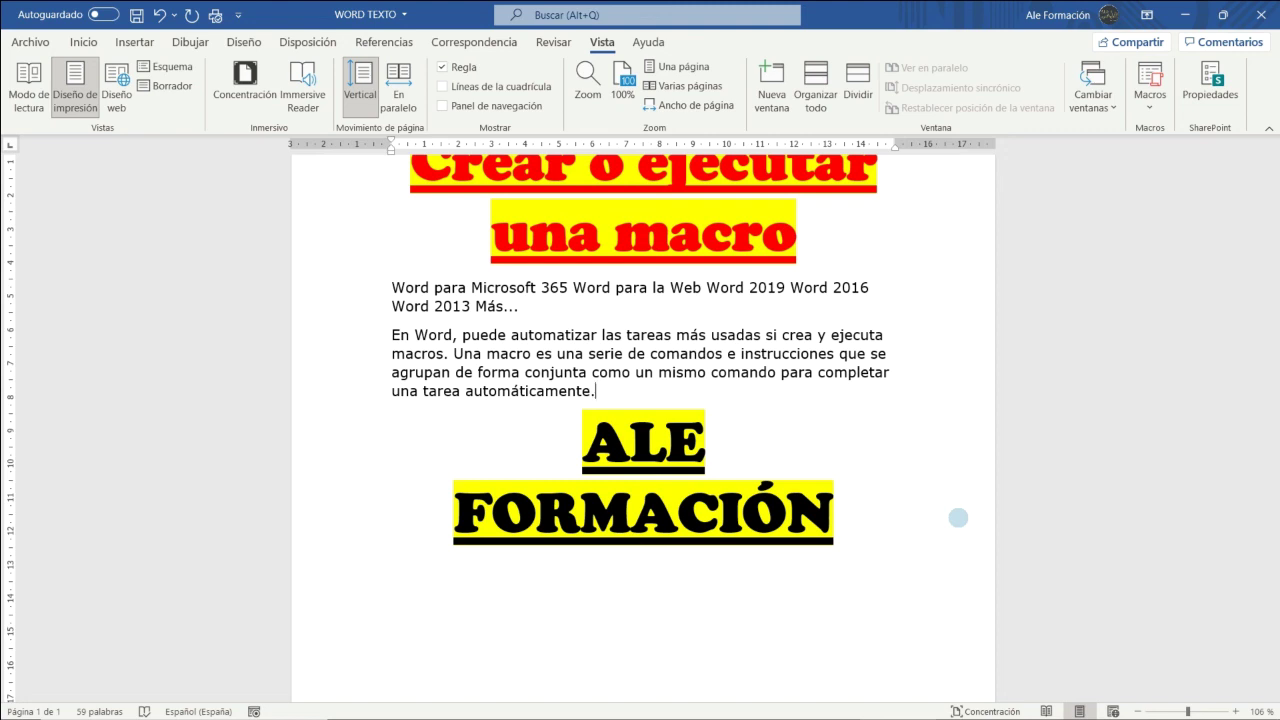
{"action": "left_click", "coordinate": [958, 517]}
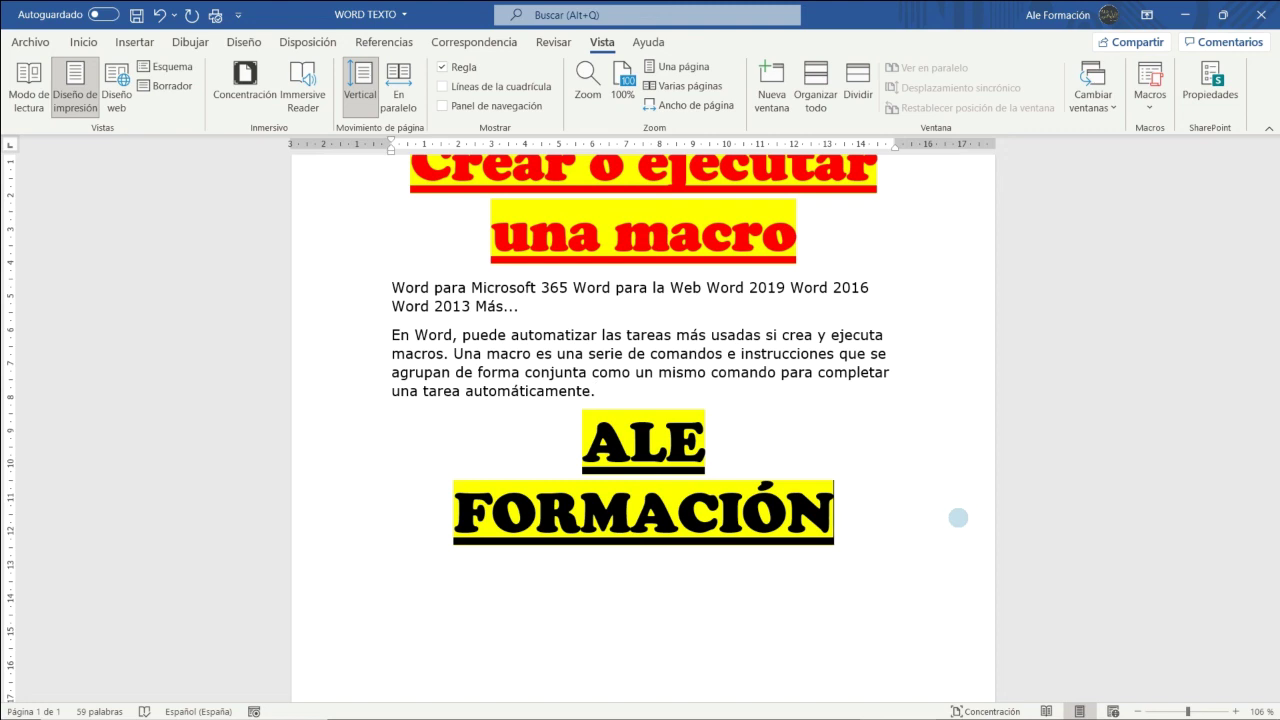